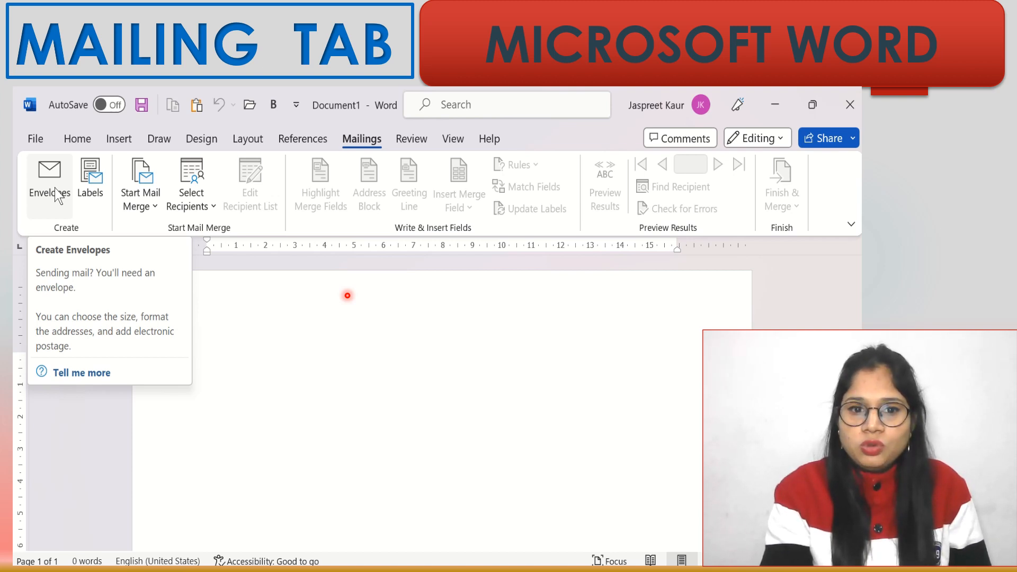
# - Address an envelope to Xyz, Punjab and add it to the document
pyautogui.click(56, 192)
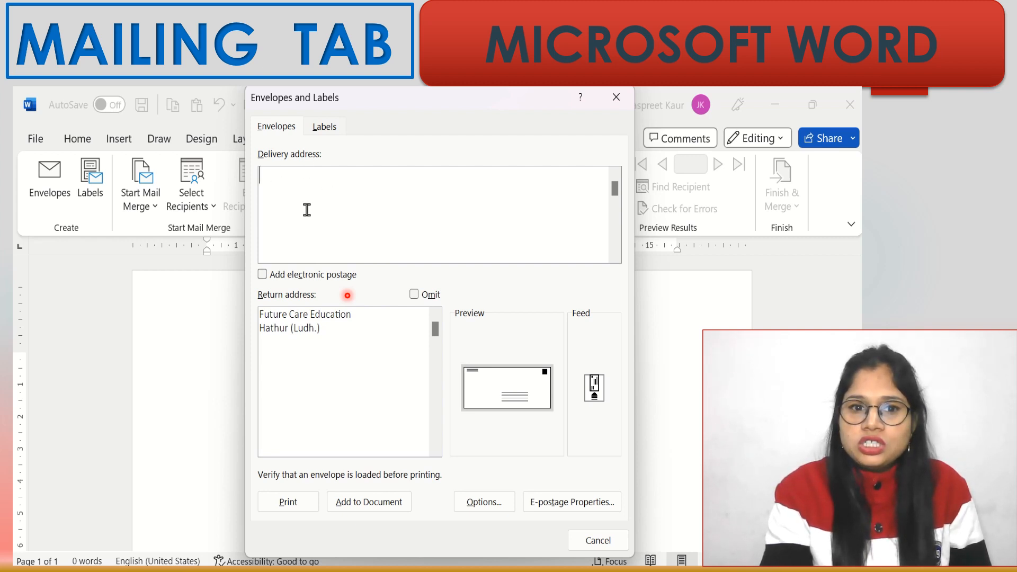
pyautogui.write('Xyz')
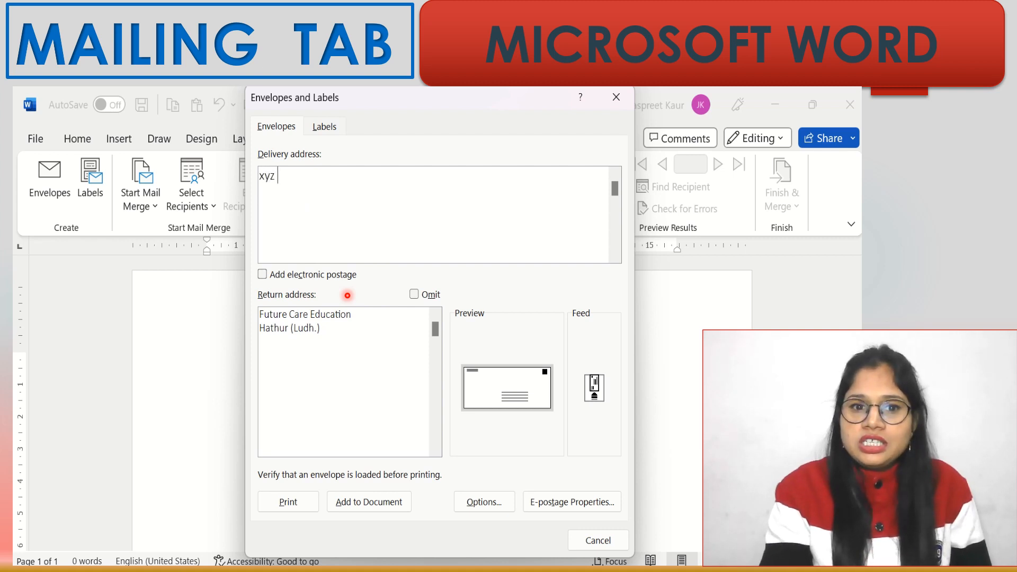
pyautogui.press('Return')
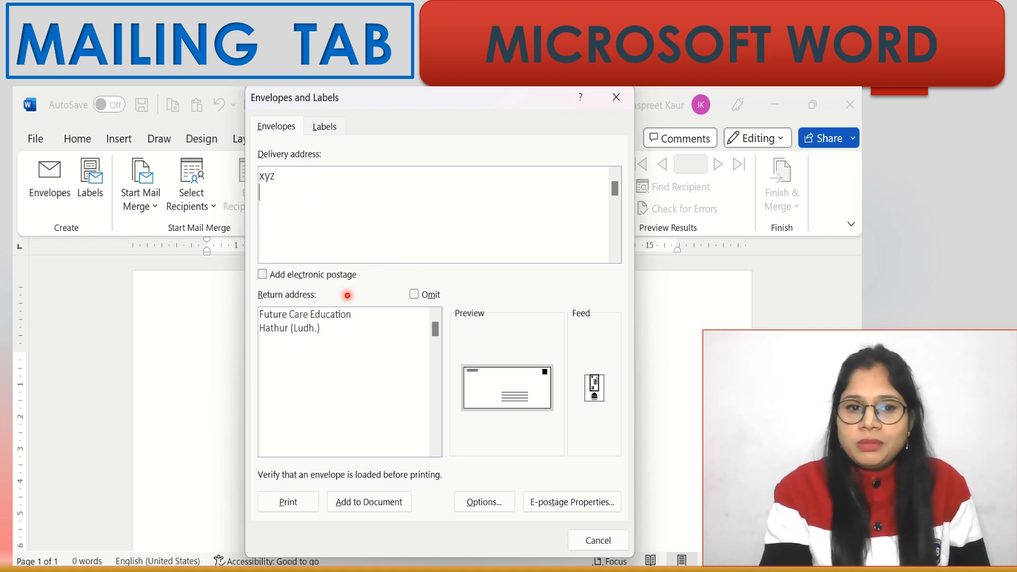
pyautogui.write('Punjab')
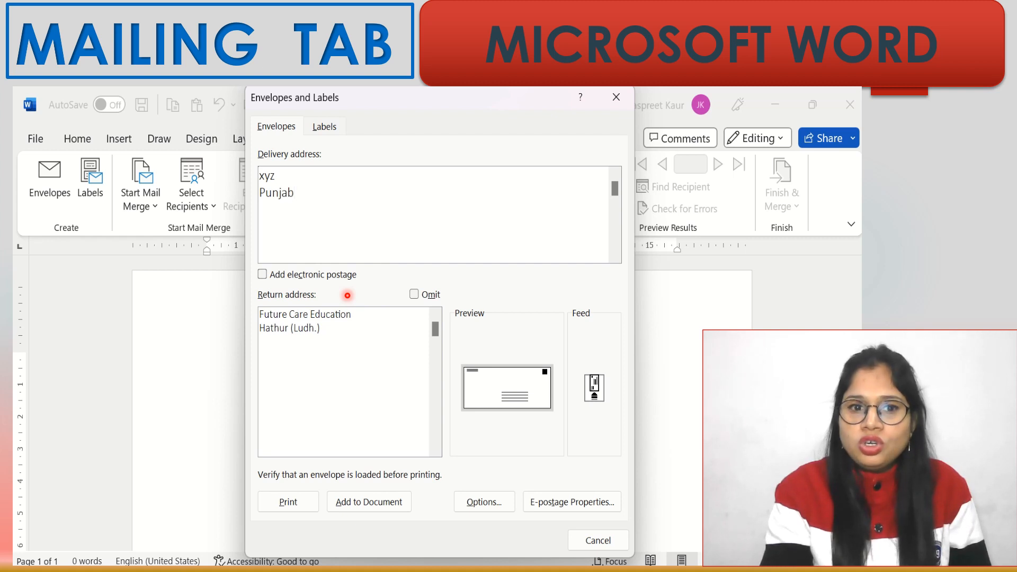
pyautogui.moveTo(362, 88)
pyautogui.click(320, 127)
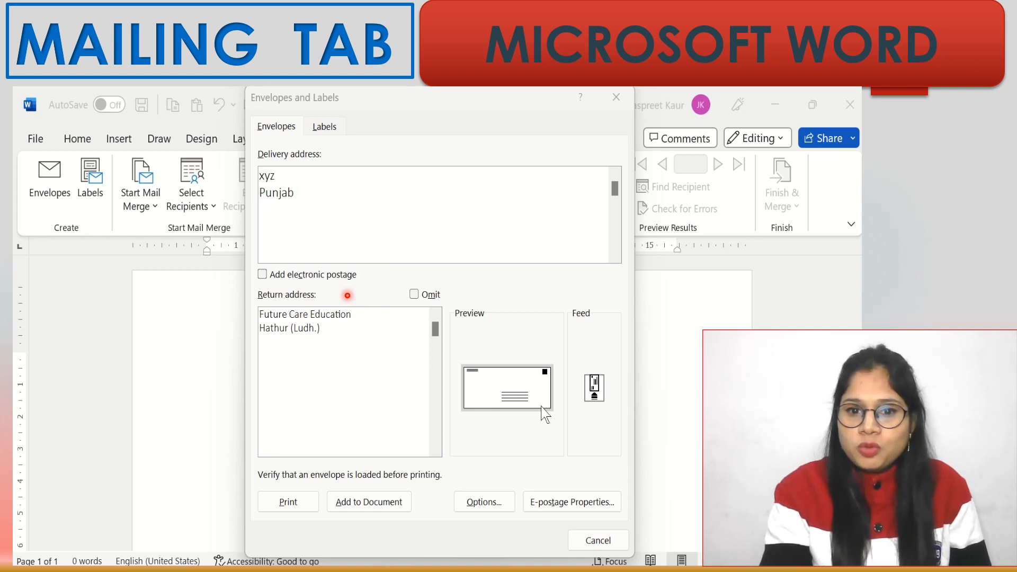
pyautogui.click(371, 501)
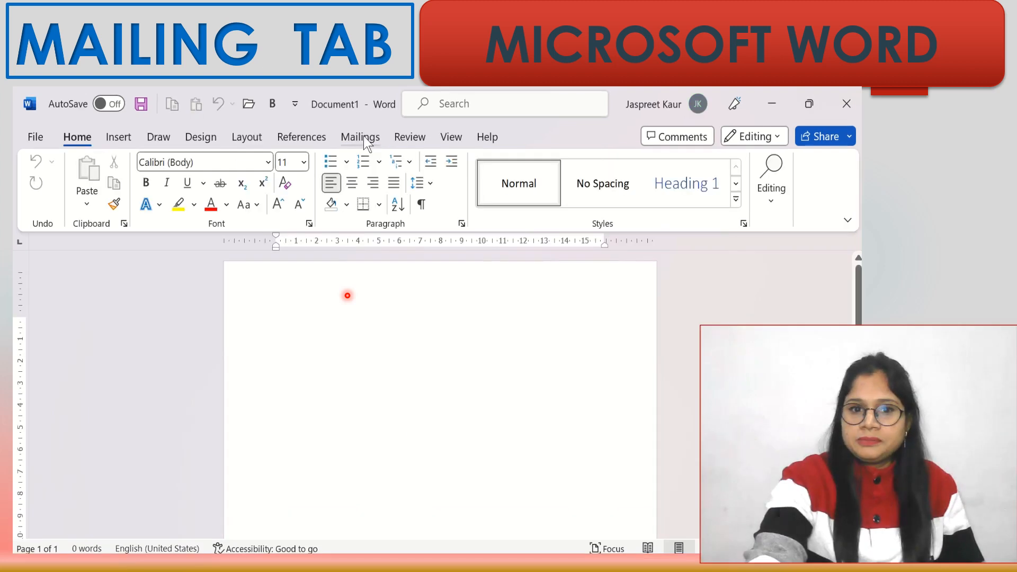
# - Show the Mailings tools in the new blank document
pyautogui.click(362, 137)
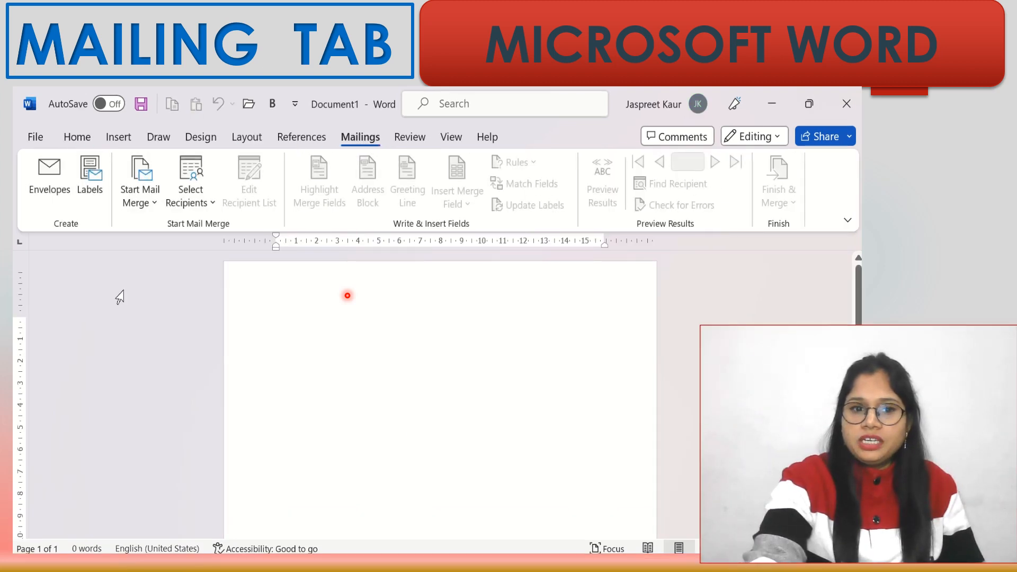
# - Enter the label address xyz / Ludiana, / Punjab and keep Microsoft 30 Per Page labels
pyautogui.click(89, 180)
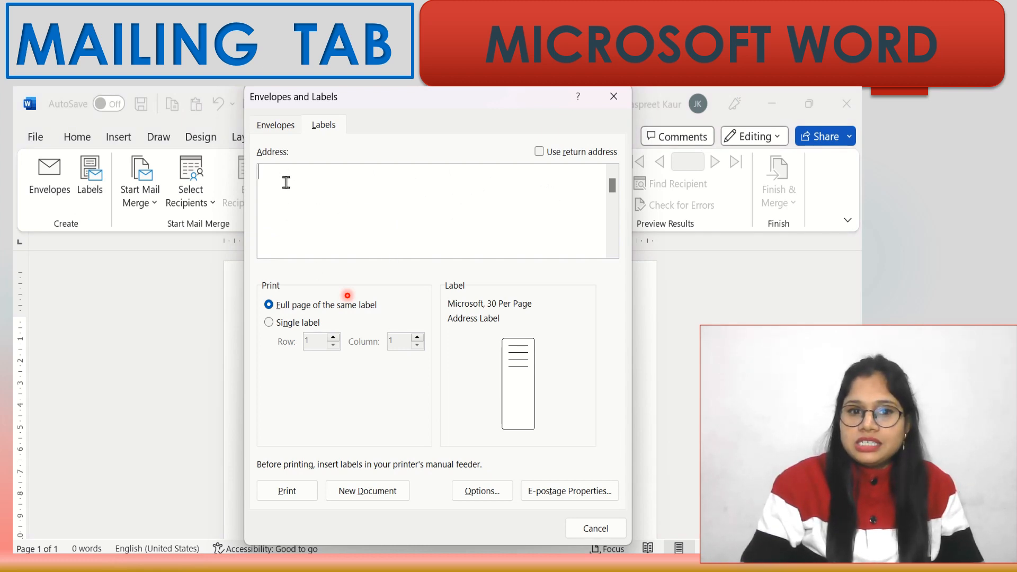
pyautogui.write('x')
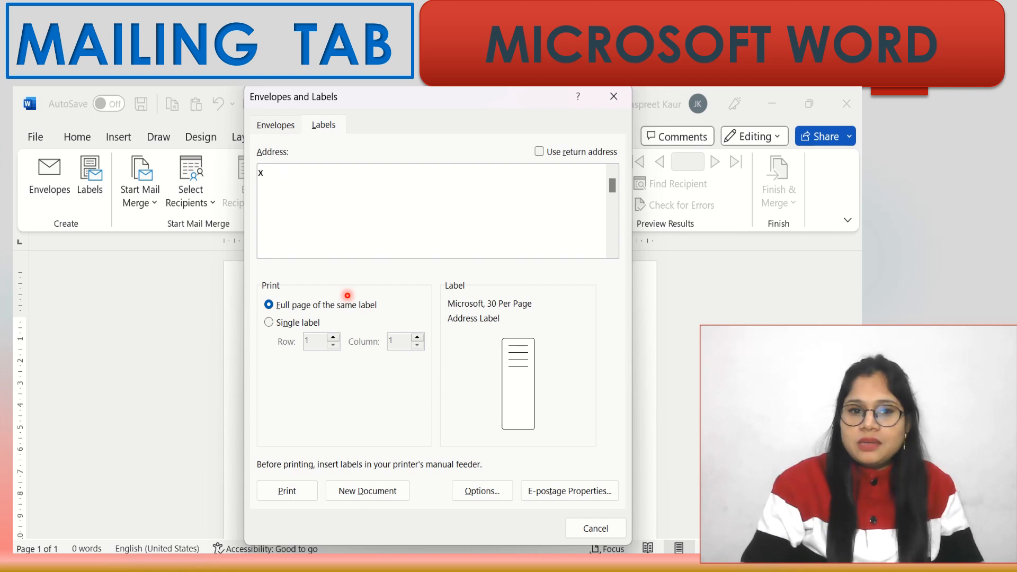
pyautogui.write('yz')
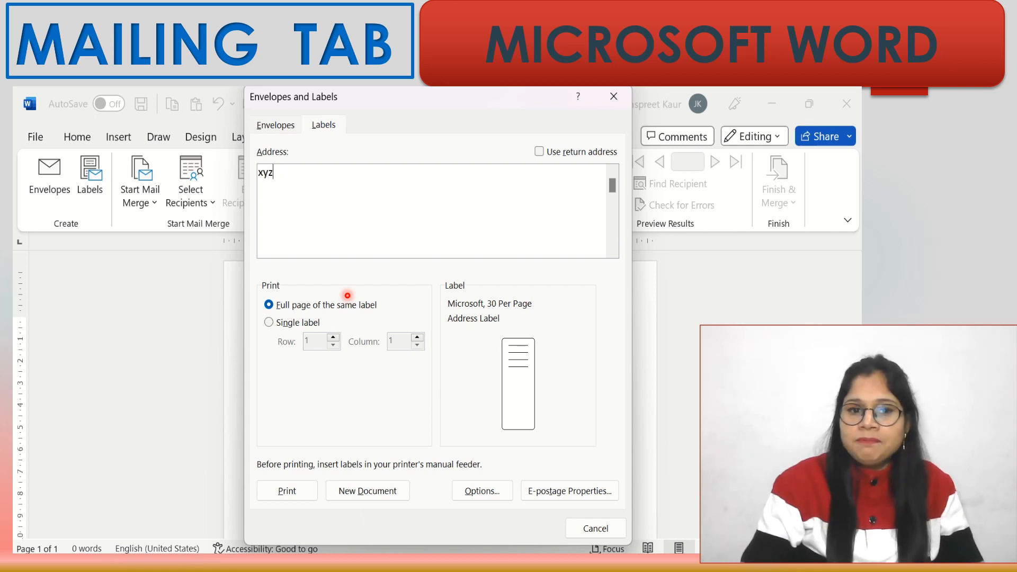
pyautogui.press('Return')
pyautogui.write('Punj')
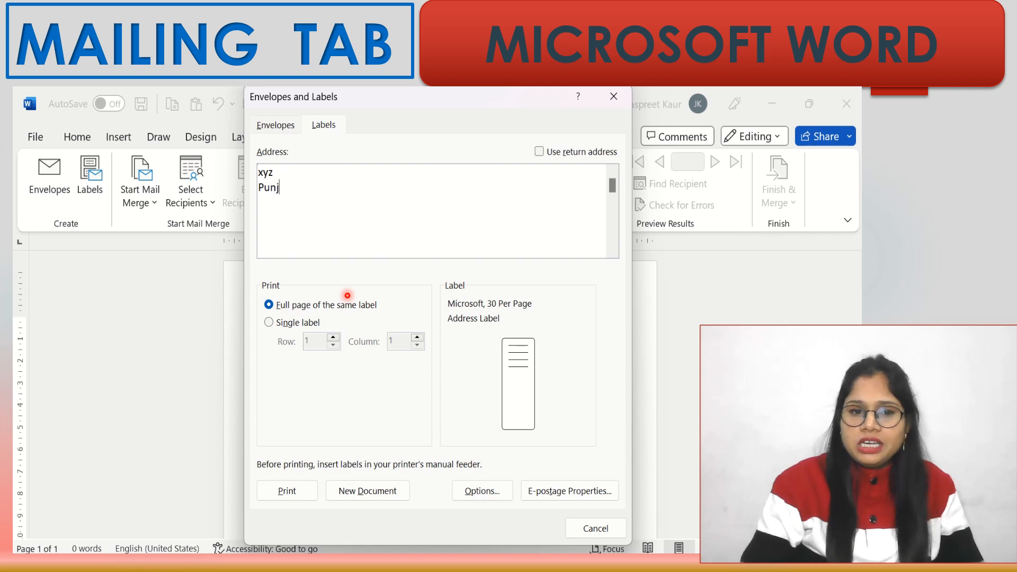
pyautogui.write('ab')
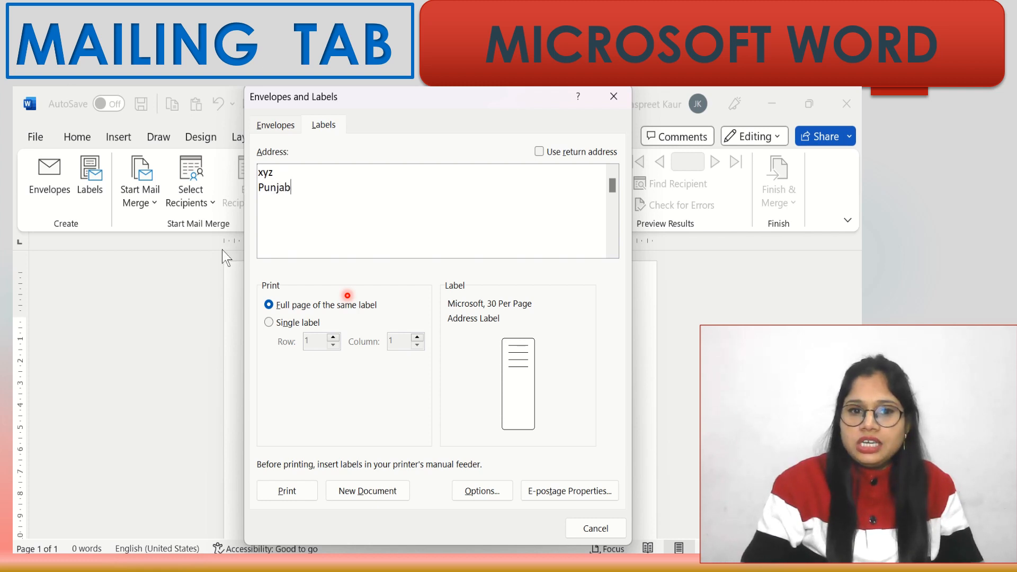
pyautogui.click(283, 173)
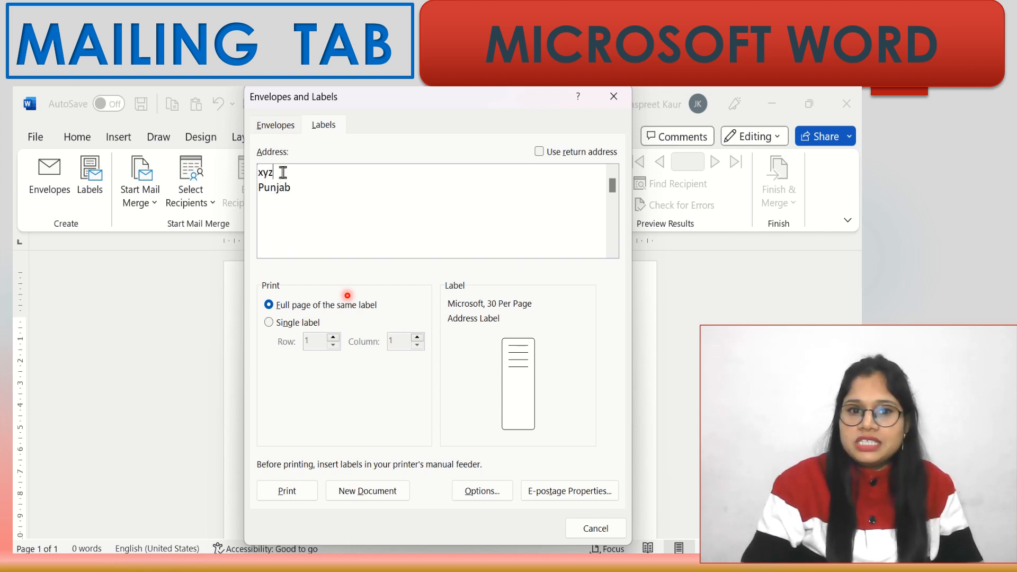
pyautogui.press('Return')
pyautogui.write('Lud')
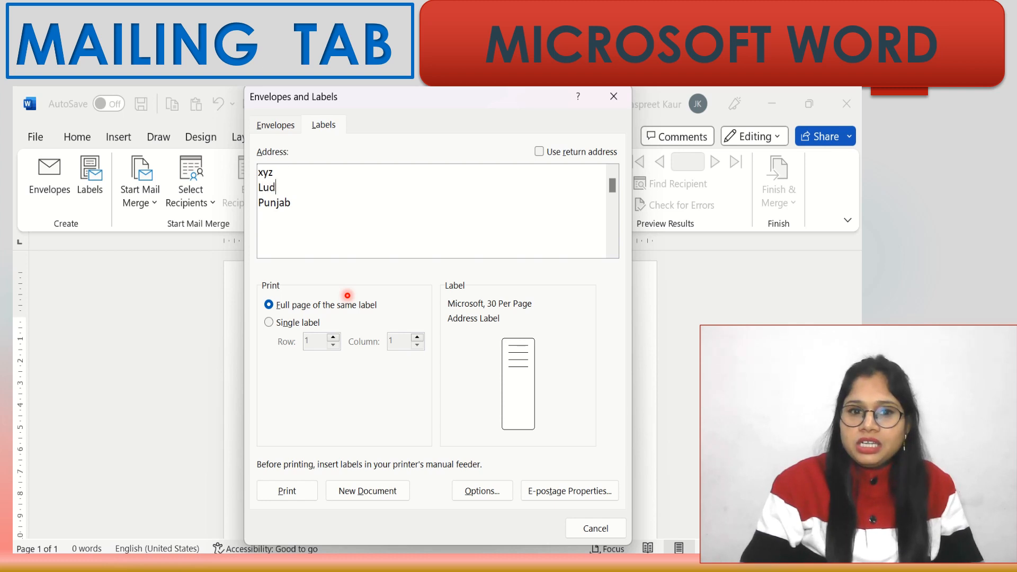
pyautogui.write('iana')
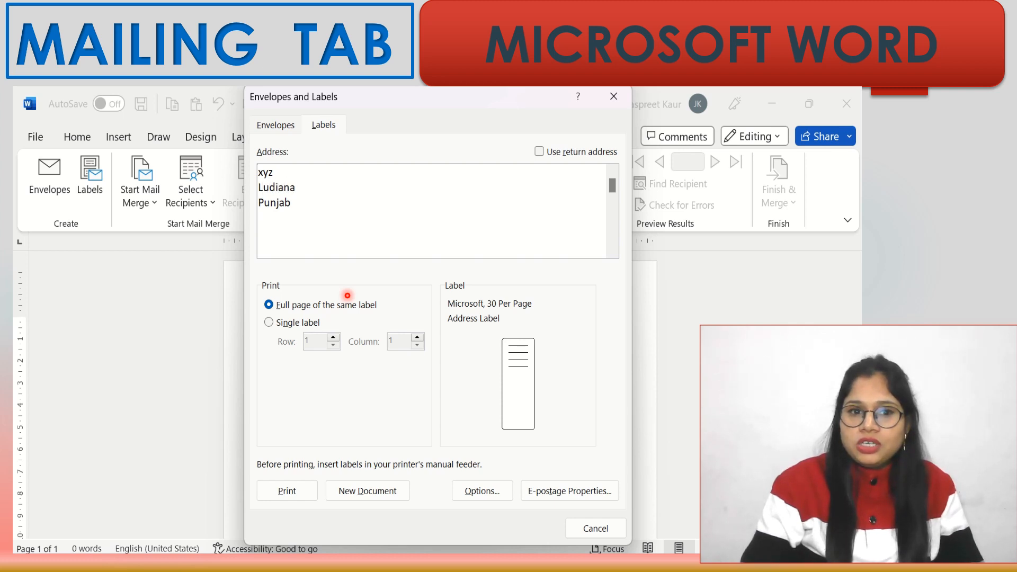
pyautogui.write(',')
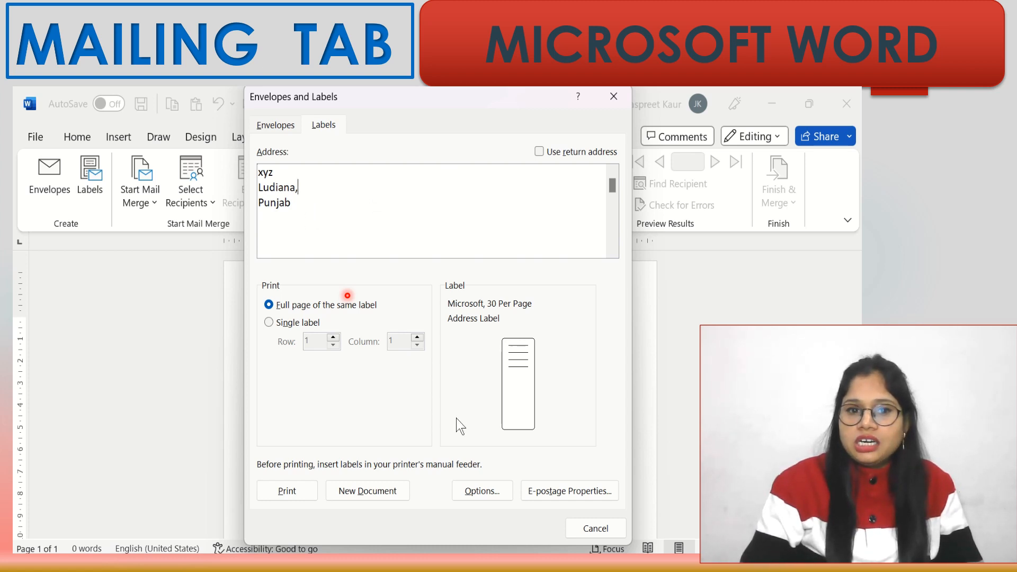
pyautogui.click(501, 490)
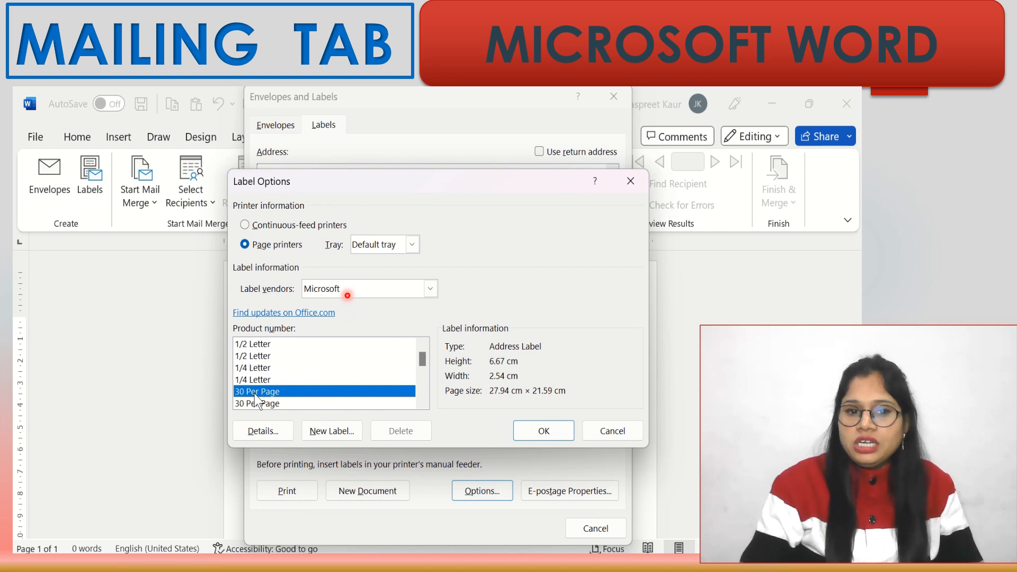
pyautogui.click(544, 433)
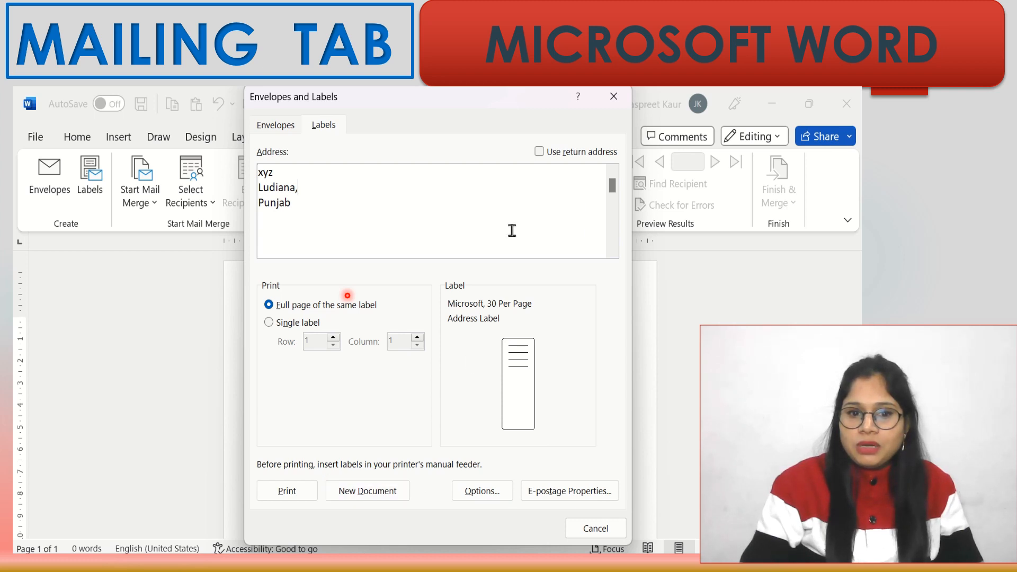
# - Create the label sheet as new document Labels2, then switch back to Document1
pyautogui.click(368, 488)
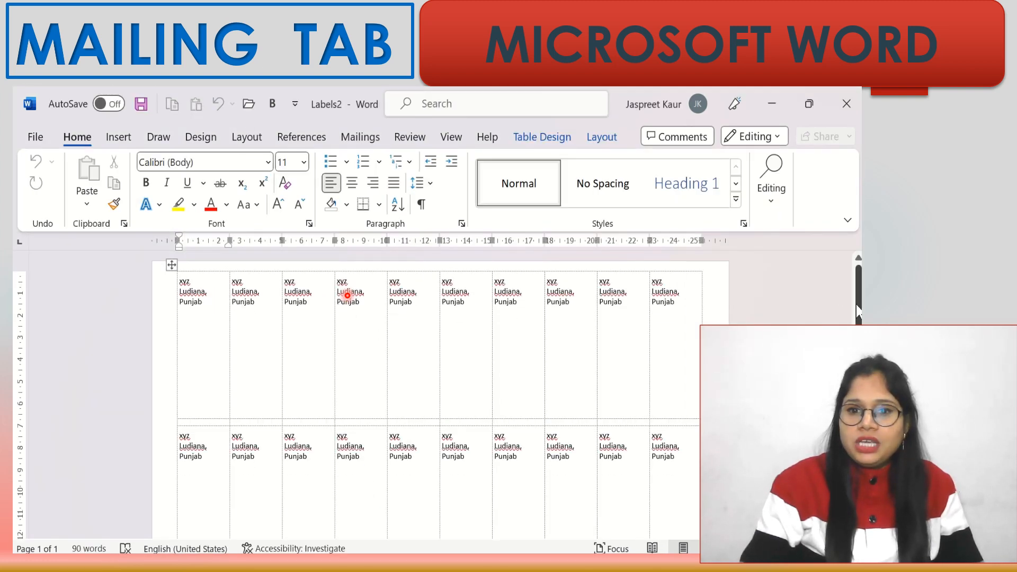
pyautogui.moveTo(859, 312)
pyautogui.mouseDown()
pyautogui.moveTo(858, 334)
pyautogui.moveTo(859, 311)
pyautogui.mouseUp()
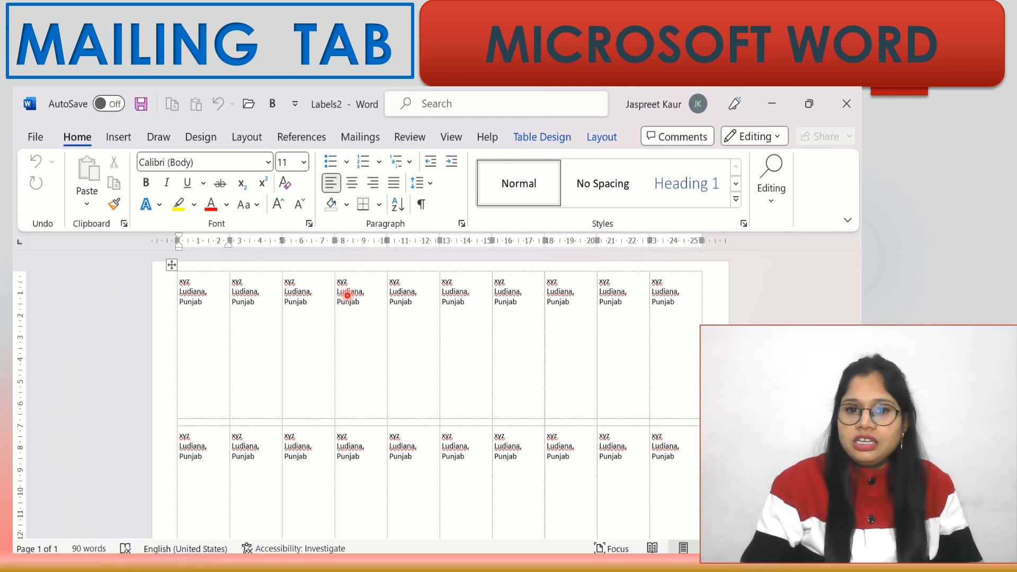
pyautogui.moveTo(585, 563)
pyautogui.click(527, 504)
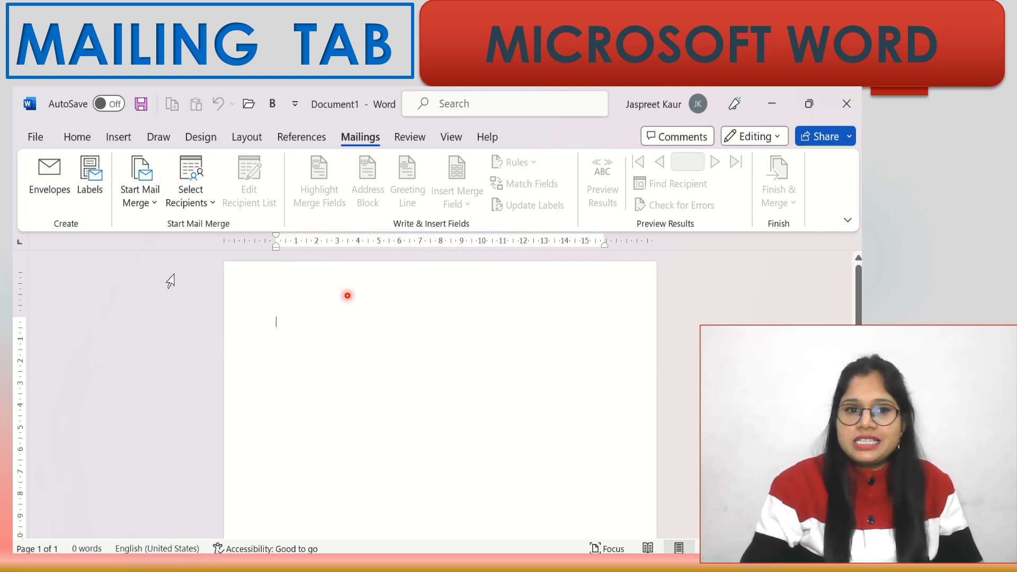
# - Launch the Step-by-Step Mail Merge Wizard from Start Mail Merge
pyautogui.click(135, 203)
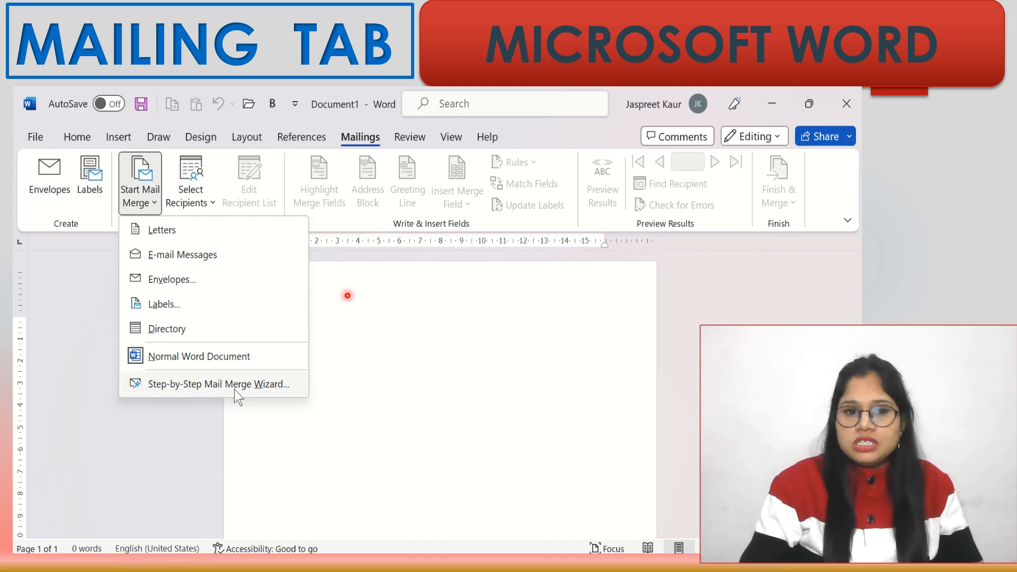
pyautogui.click(199, 386)
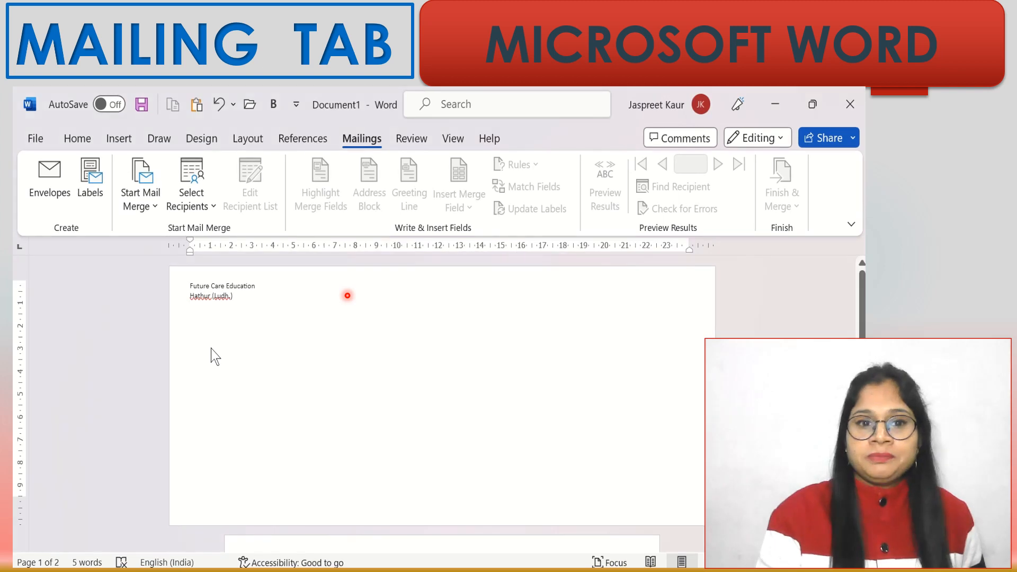
pyautogui.click(137, 200)
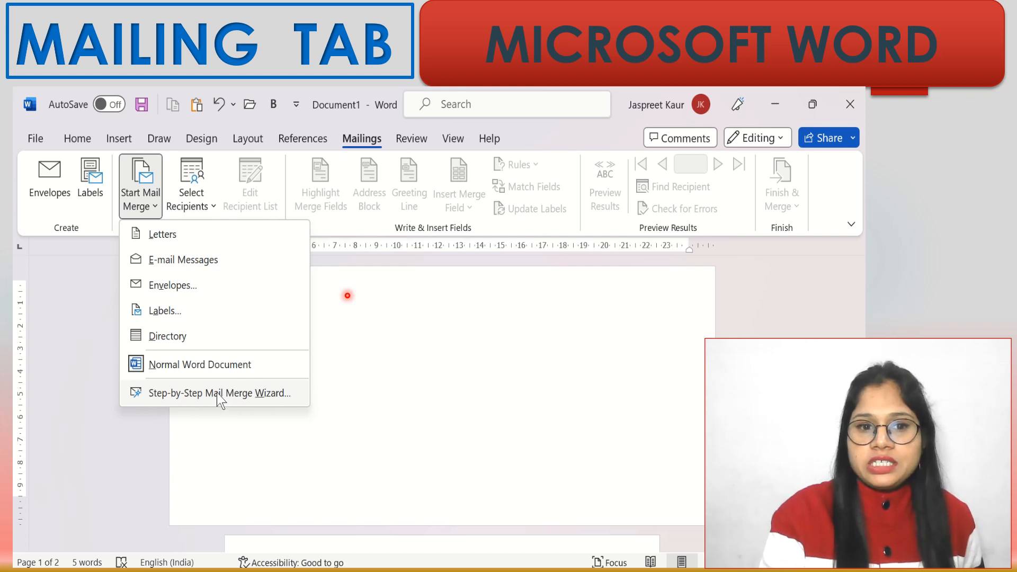
pyautogui.click(397, 291)
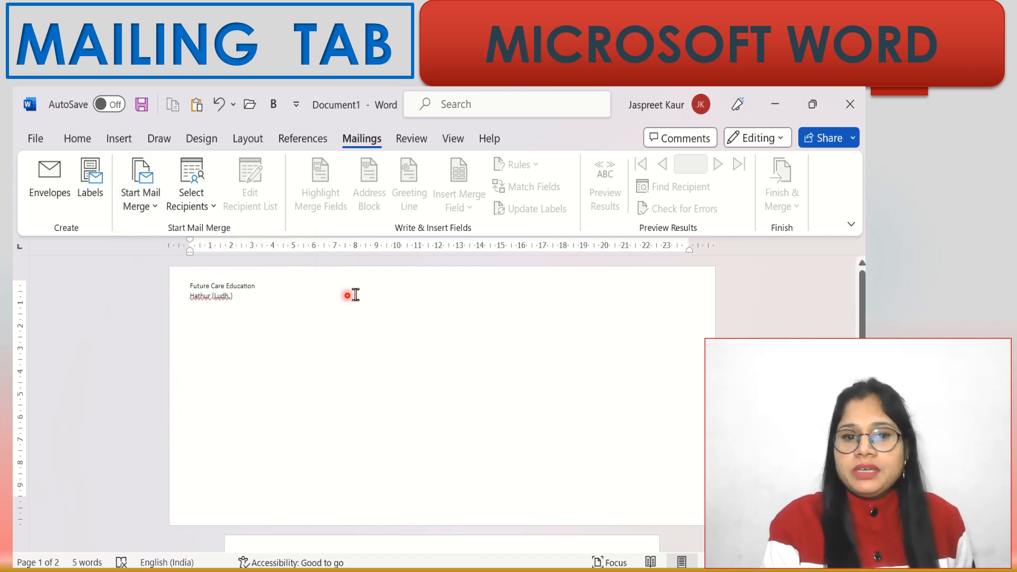
pyautogui.click(417, 430)
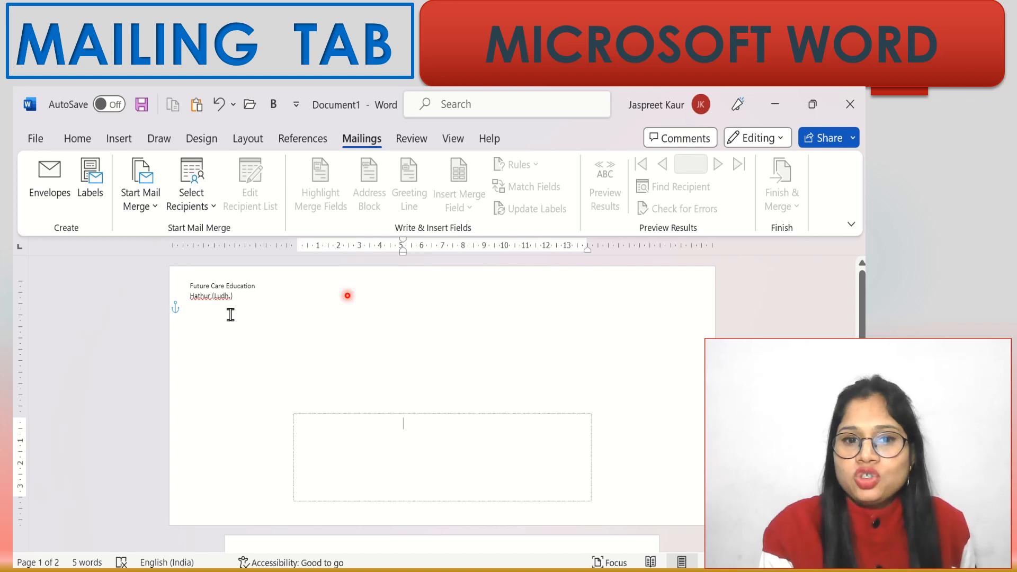
pyautogui.click(150, 207)
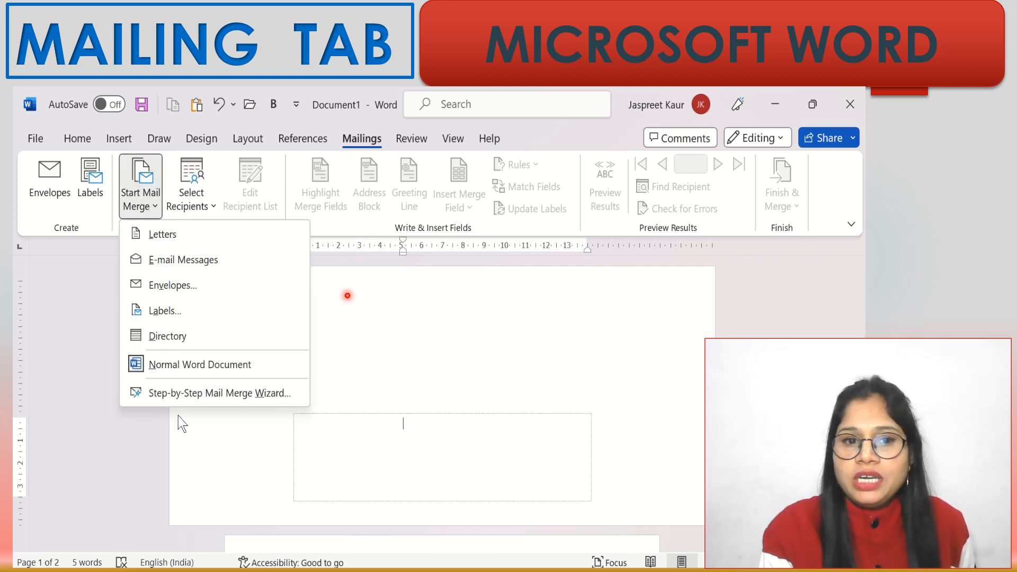
pyautogui.click(189, 397)
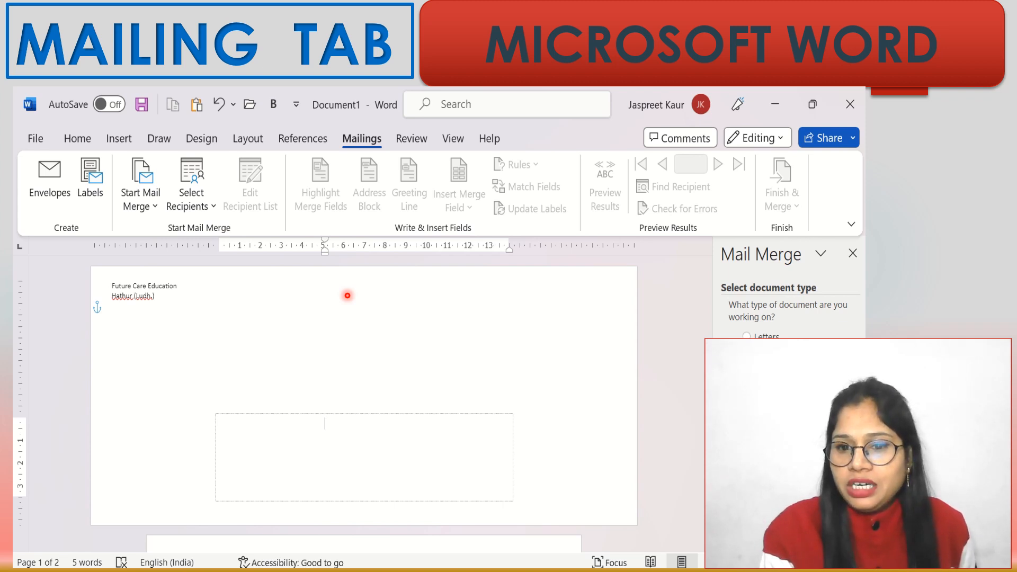
# - Choose Size 12 (4 3/4 x 11 in) envelopes, leaving the delivery address position on Auto
pyautogui.click(789, 540)
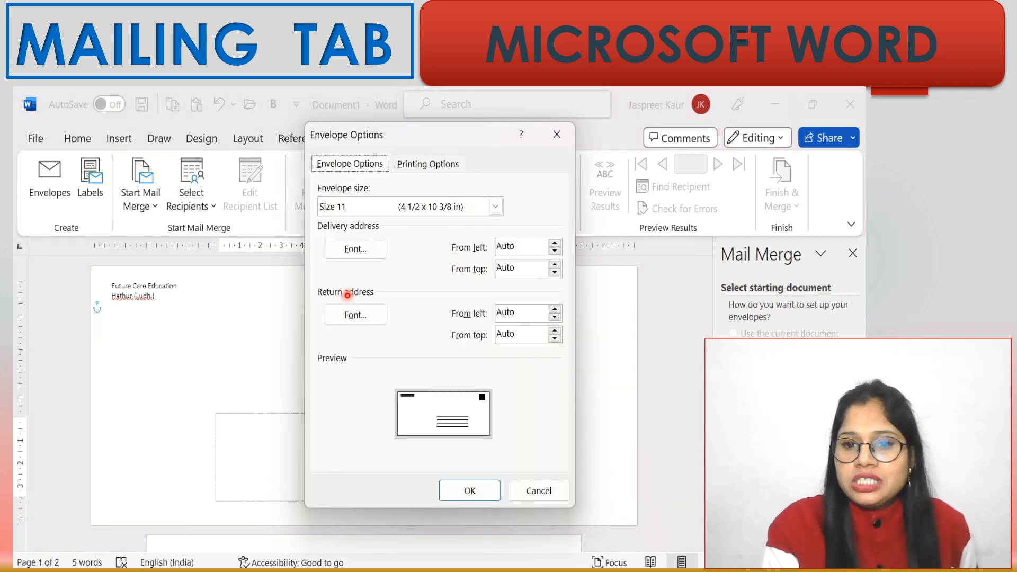
pyautogui.click(495, 208)
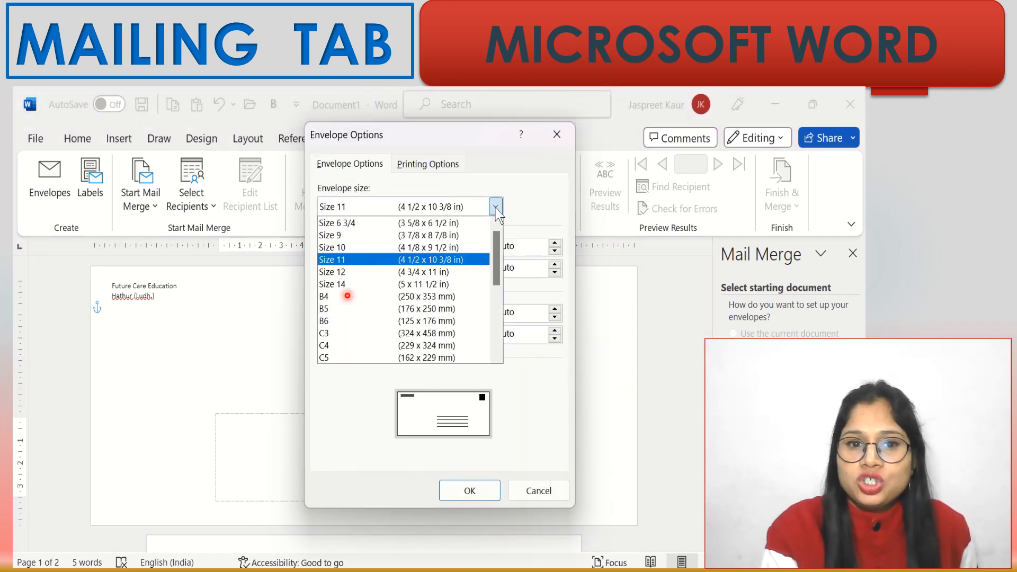
pyautogui.click(396, 272)
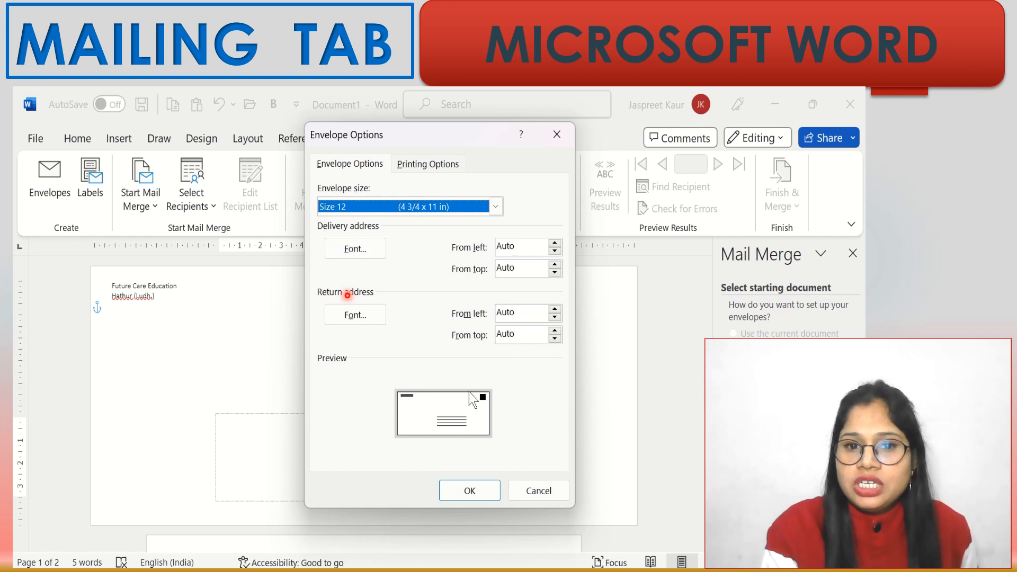
pyautogui.click(555, 251)
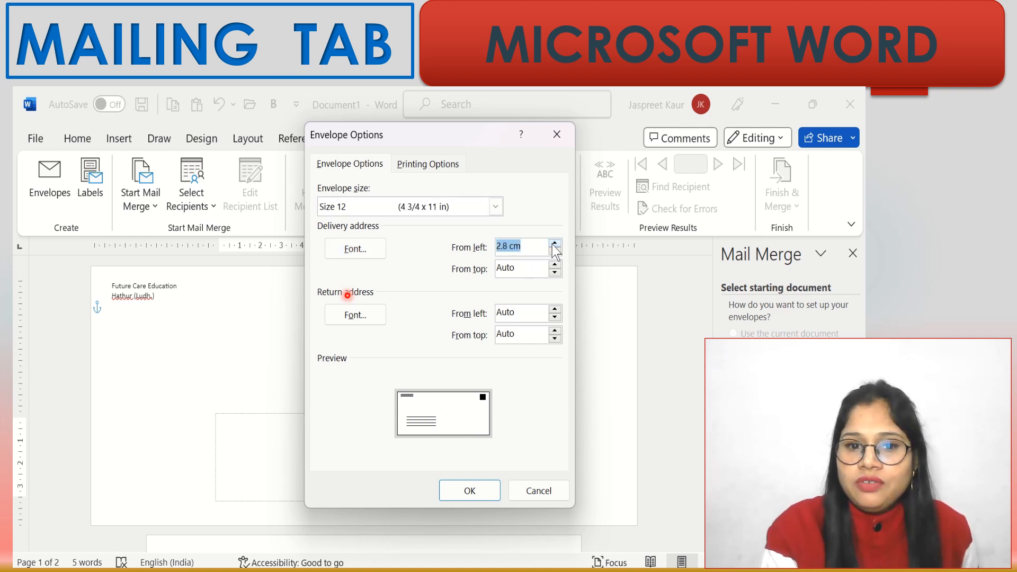
pyautogui.click(555, 250)
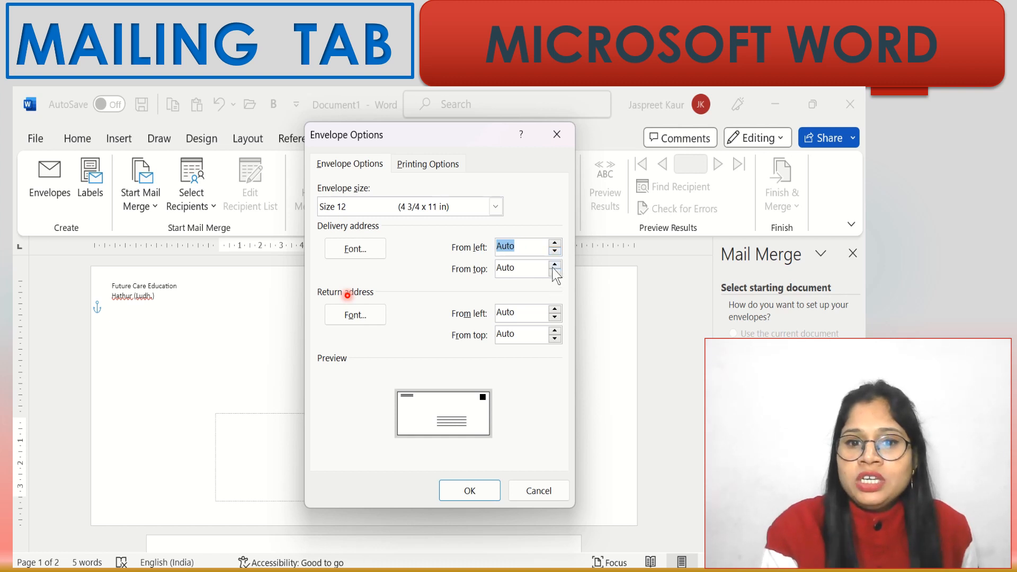
# - Place the return address 4.6 cm from left and 1 cm from top, then apply
pyautogui.click(556, 309)
pyautogui.click(556, 309)
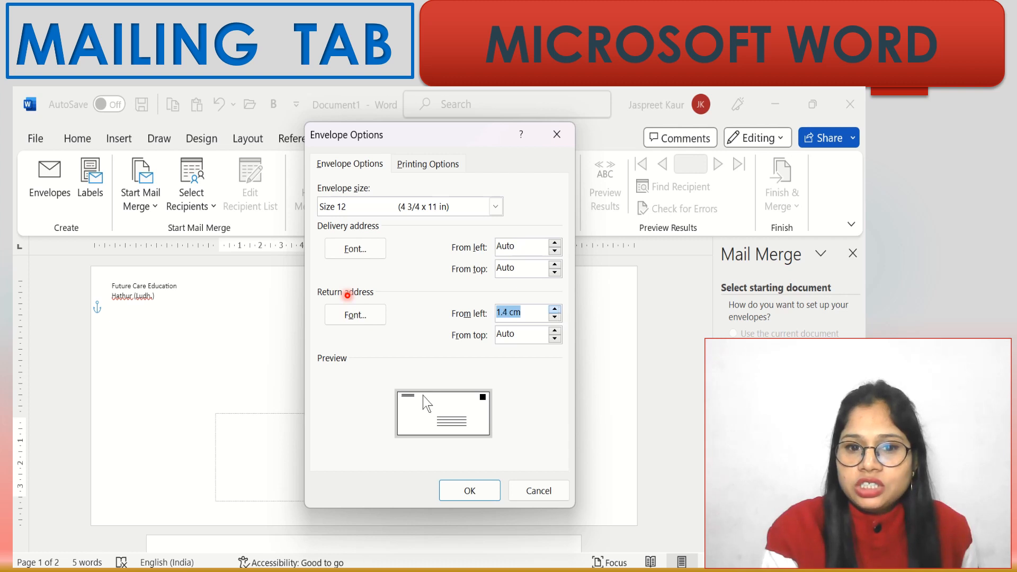
pyautogui.click(555, 318)
pyautogui.click(555, 317)
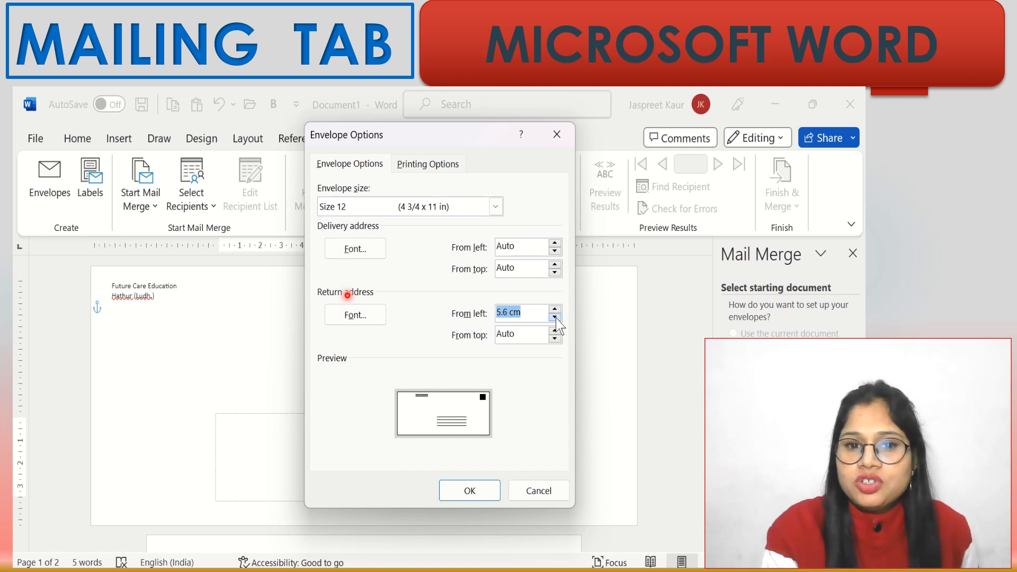
pyautogui.click(555, 317)
pyautogui.click(555, 317)
pyautogui.click(555, 318)
pyautogui.click(555, 318)
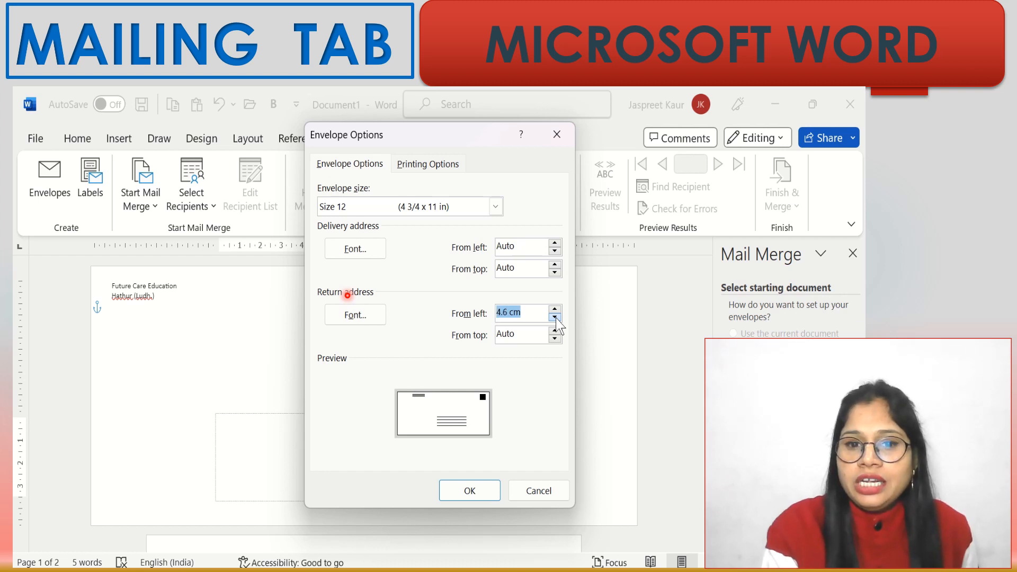
pyautogui.click(554, 331)
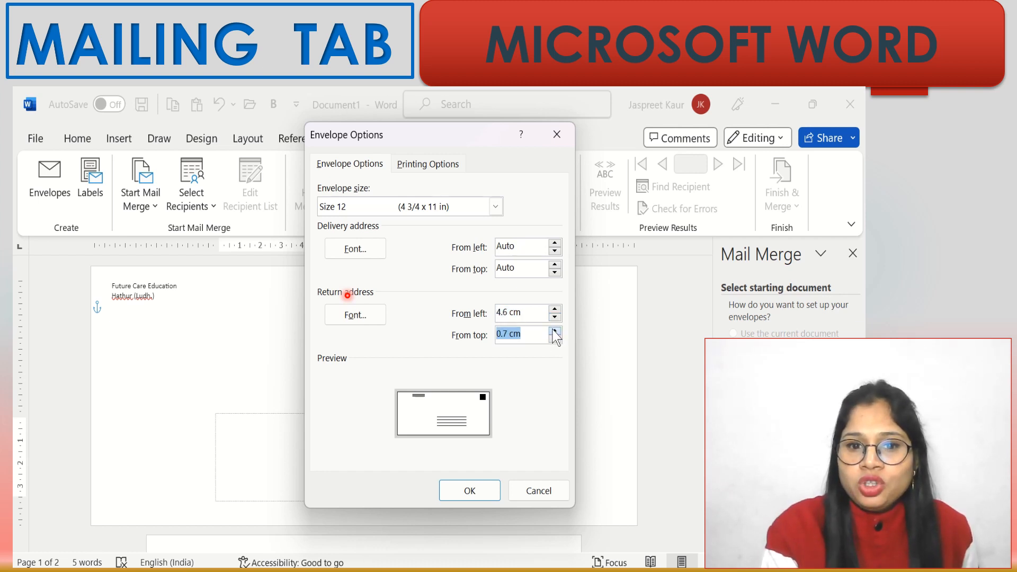
pyautogui.click(554, 330)
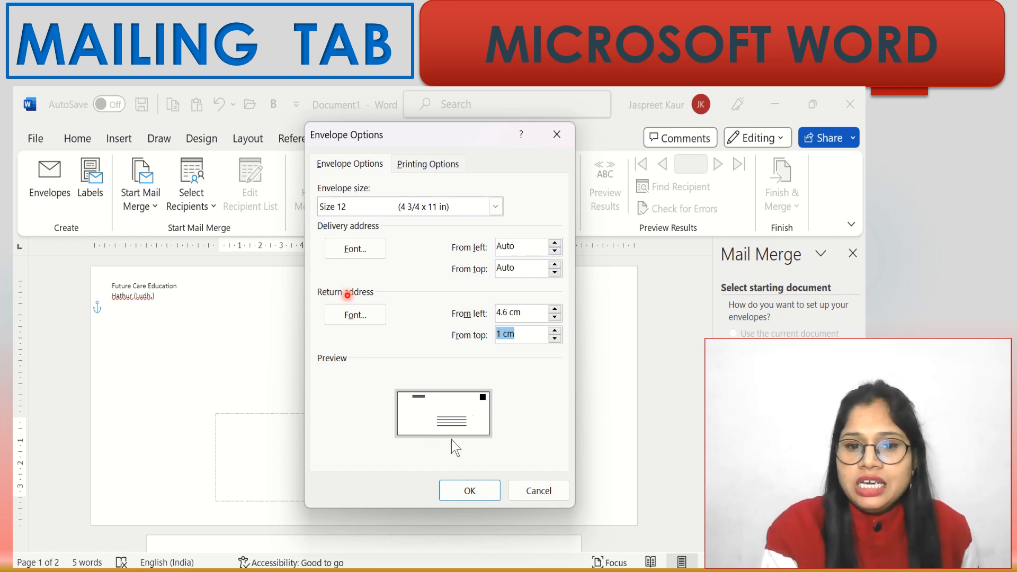
pyautogui.click(467, 489)
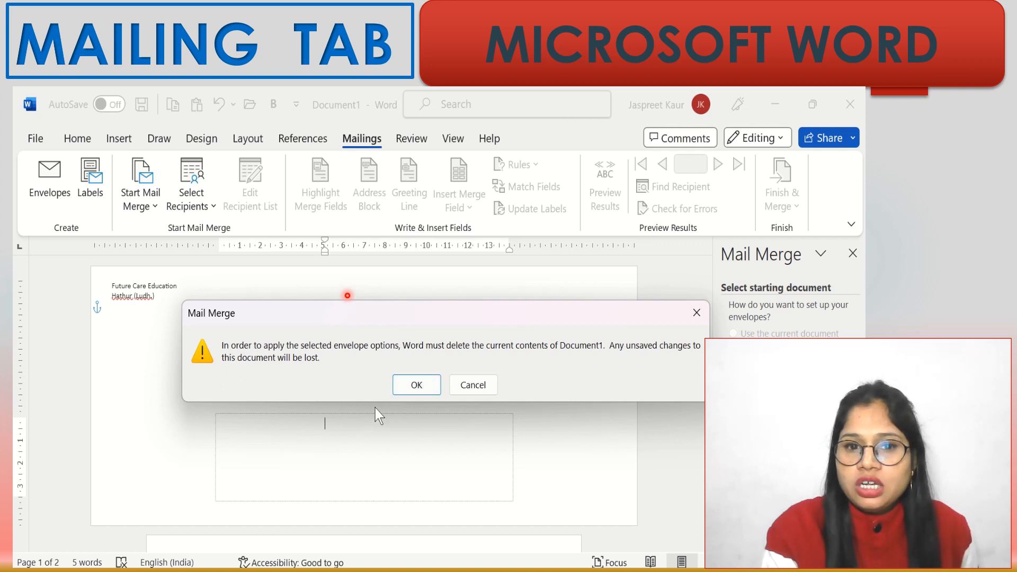
# - Accept replacing Document1 with the envelope, use the current document, and proceed to recipients
pyautogui.click(417, 385)
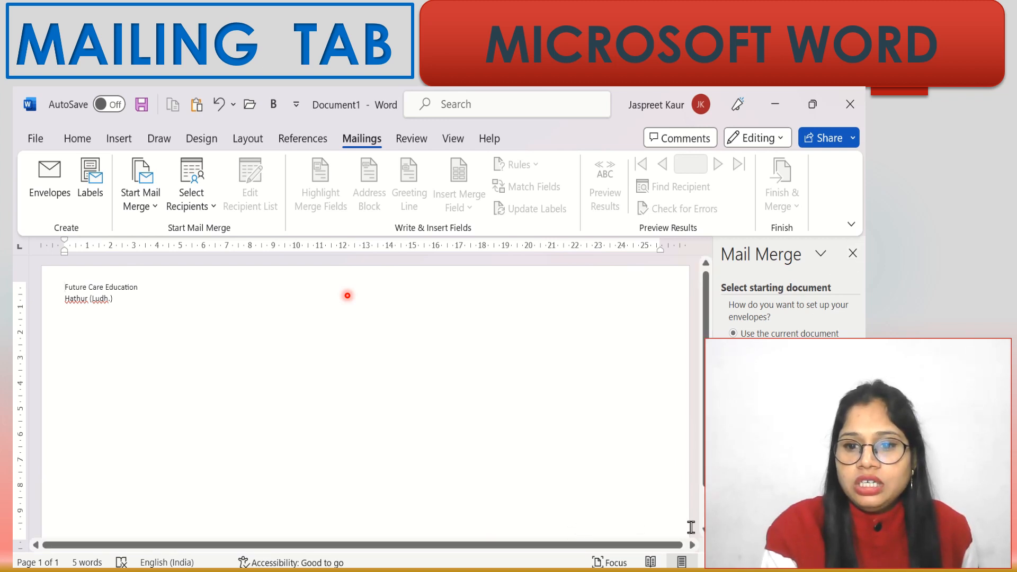
pyautogui.scroll(-3, 636, 395)
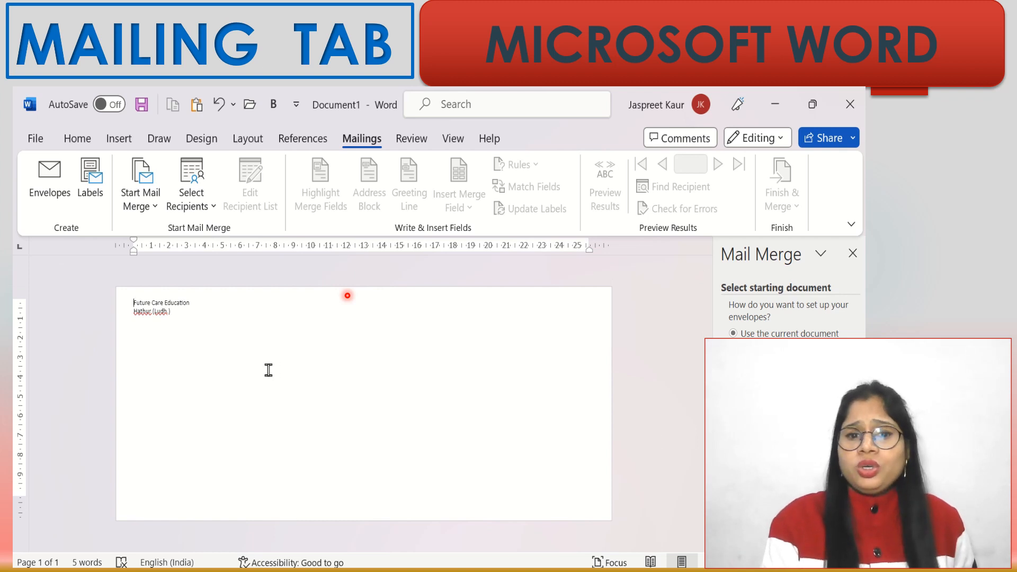
pyautogui.click(349, 442)
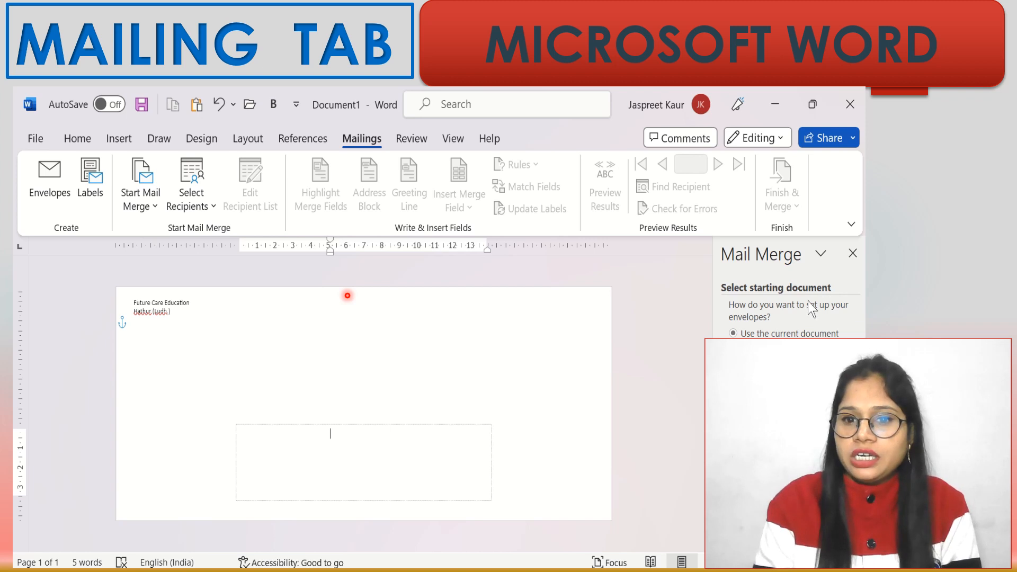
pyautogui.click(733, 333)
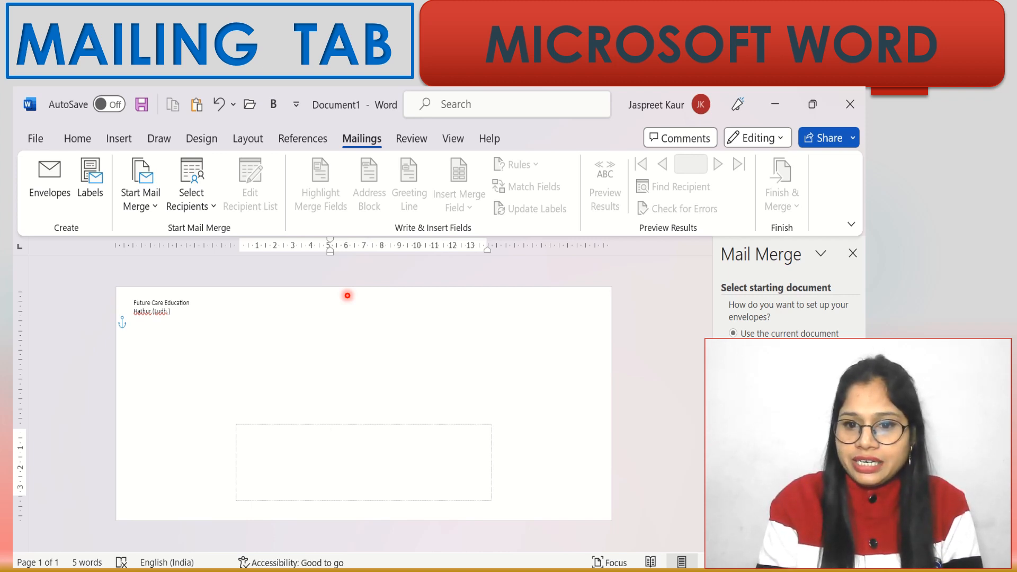
pyautogui.click(789, 526)
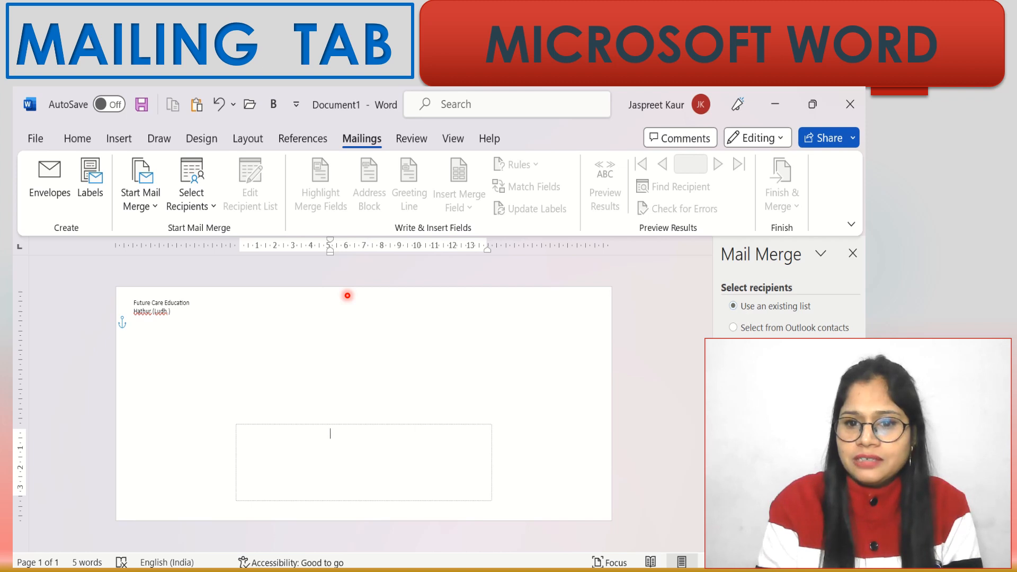
# - Attach Employees.mdb from Documents as the recipient list, keeping all four records
pyautogui.click(760, 423)
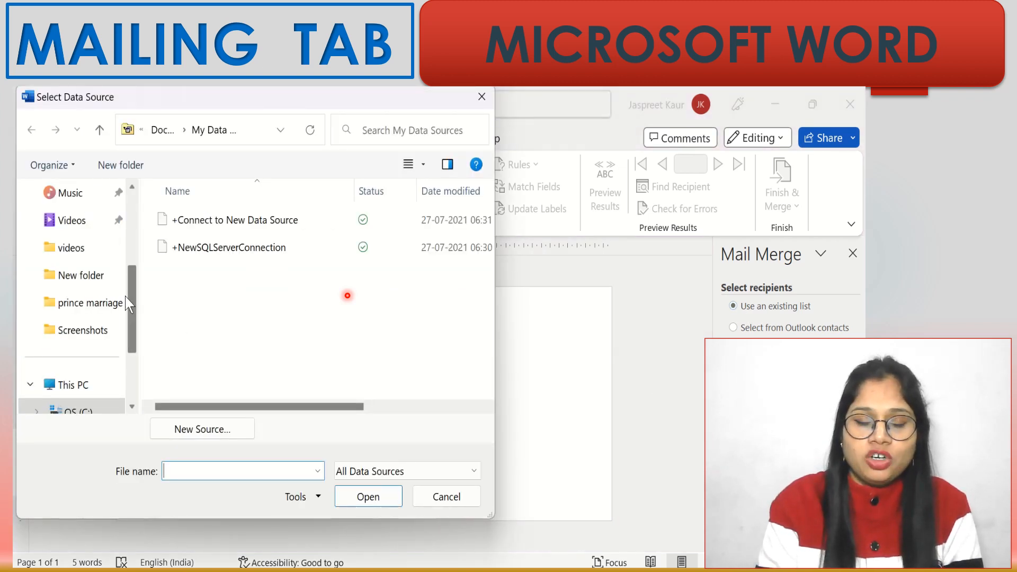
pyautogui.moveTo(126, 297); pyautogui.dragTo(131, 223)
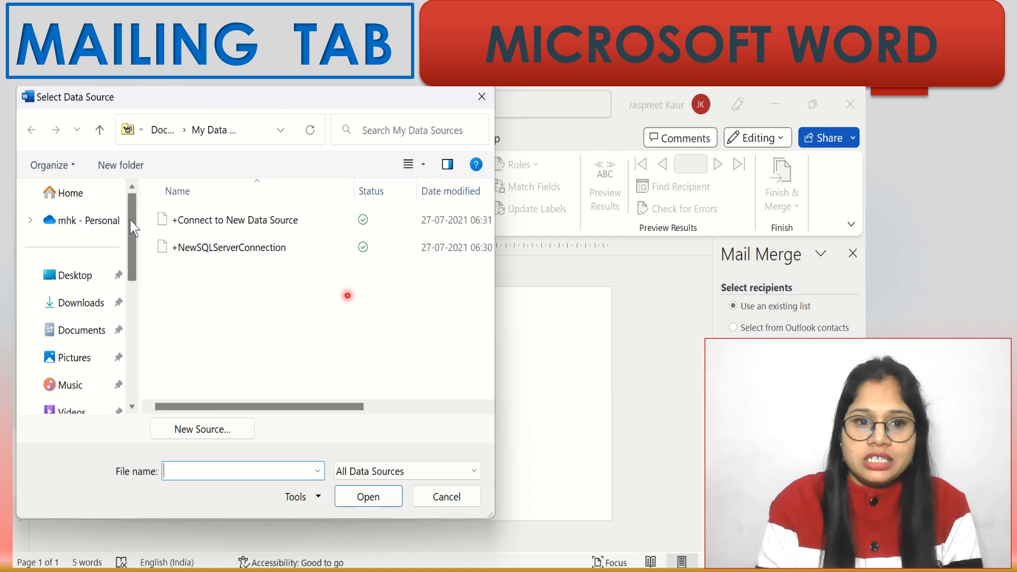
pyautogui.click(78, 331)
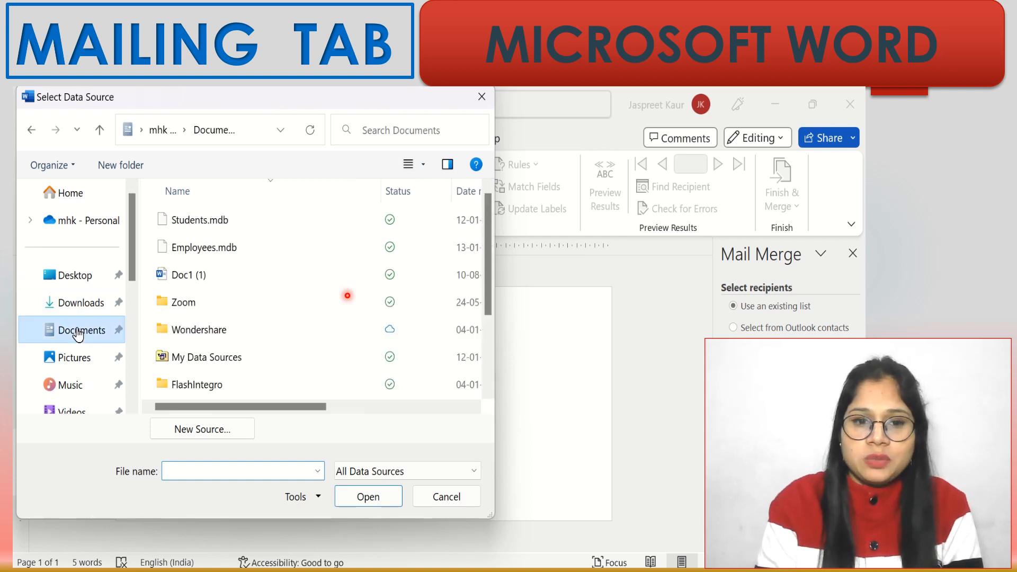
pyautogui.click(208, 252)
pyautogui.click(371, 496)
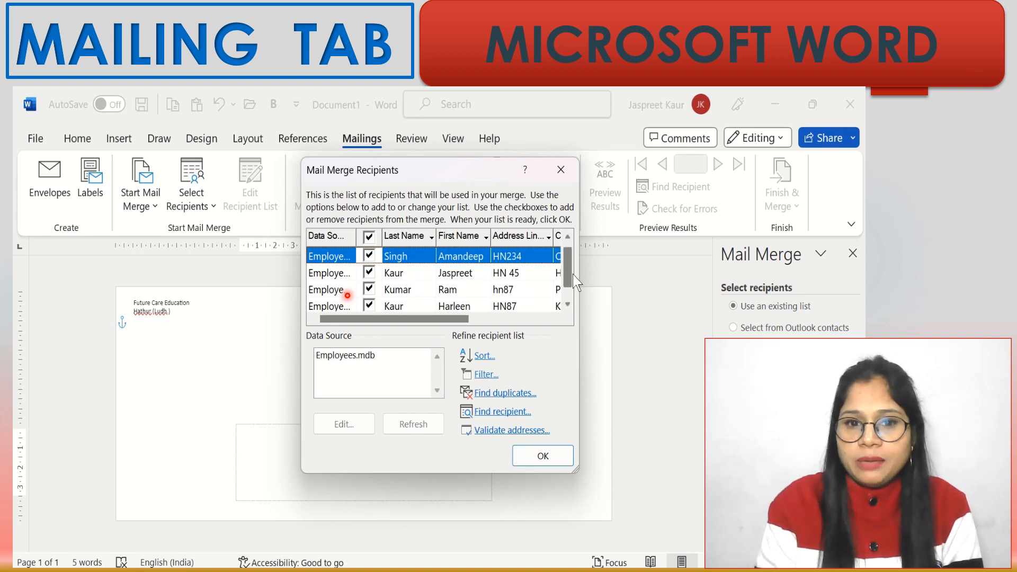
pyautogui.moveTo(570, 263)
pyautogui.mouseDown()
pyautogui.moveTo(574, 297)
pyautogui.moveTo(570, 255)
pyautogui.mouseUp()
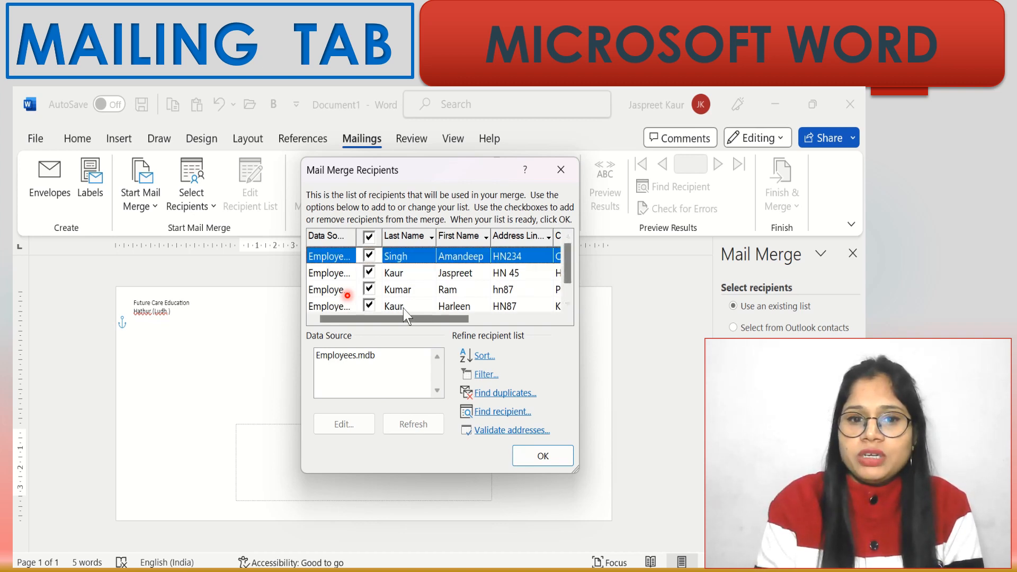
pyautogui.click(536, 459)
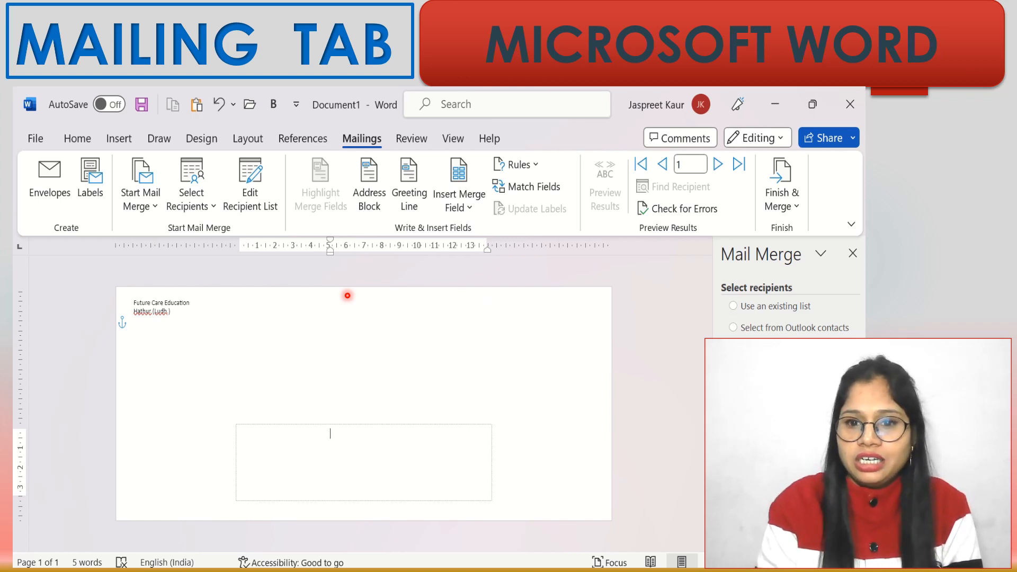
# - Start a new address list and delete the Title, Company Name, Address Line 2 and ZIP Code fields
pyautogui.click(755, 425)
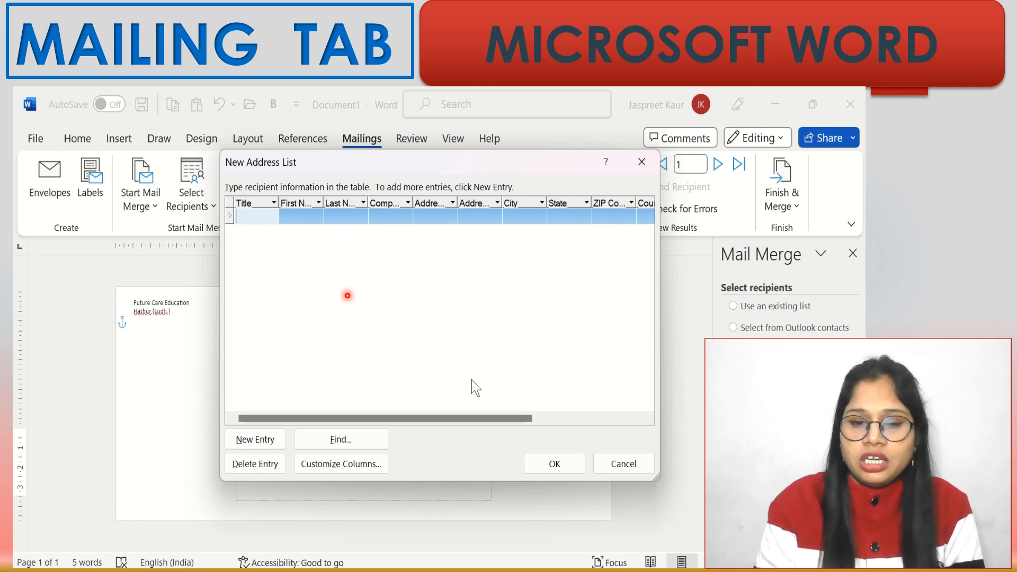
pyautogui.click(337, 467)
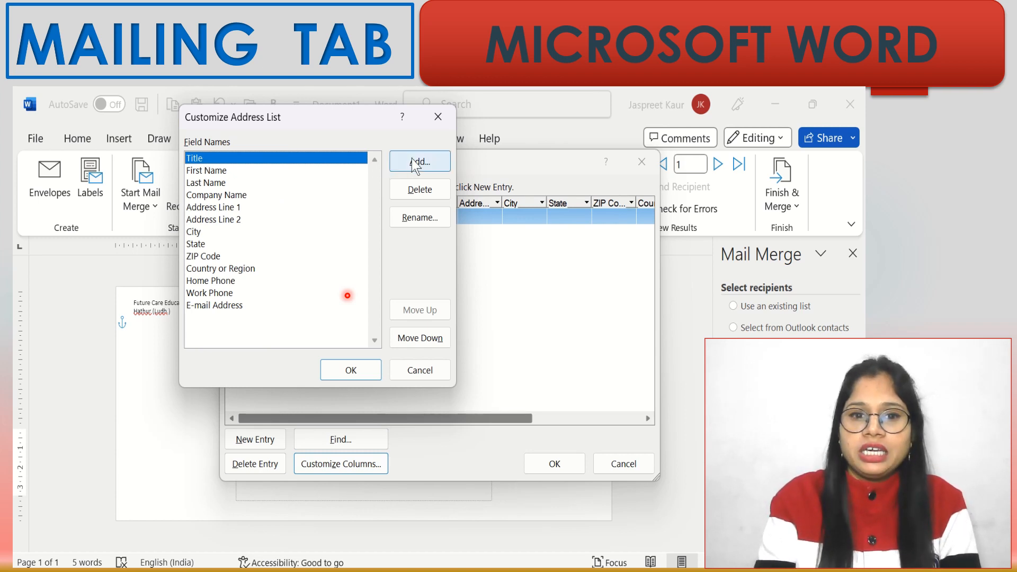
pyautogui.click(415, 190)
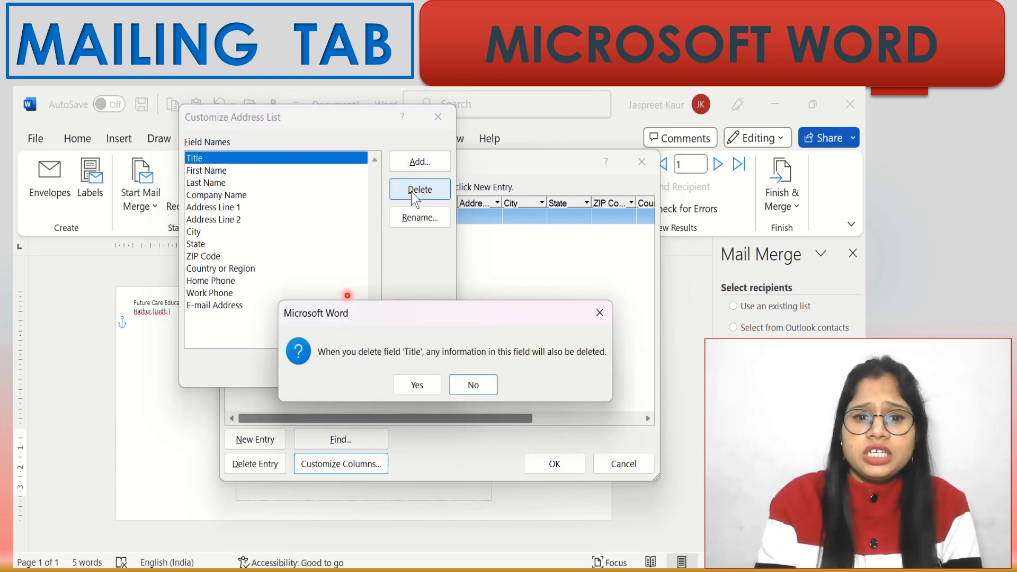
pyautogui.click(423, 383)
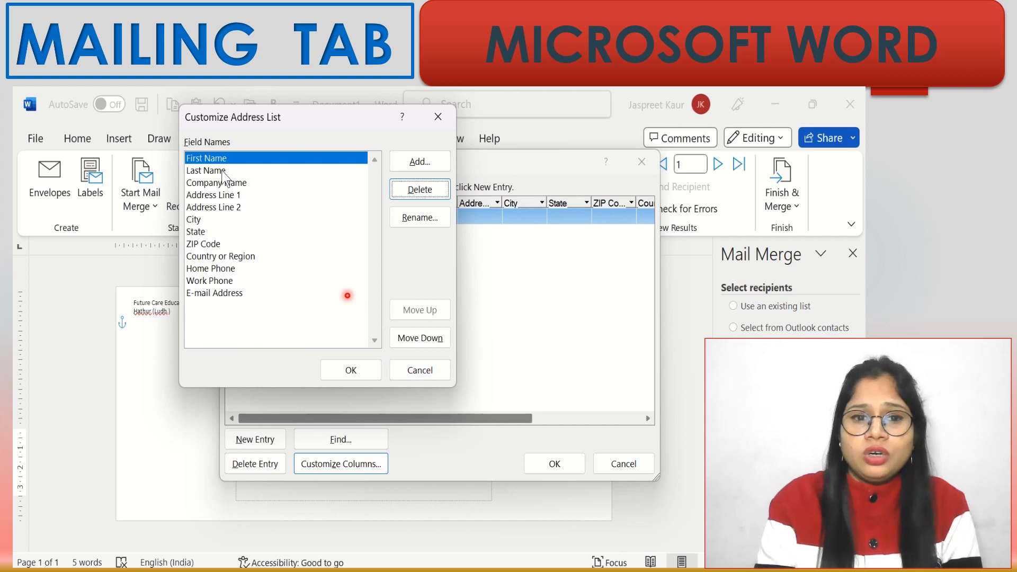
pyautogui.click(212, 182)
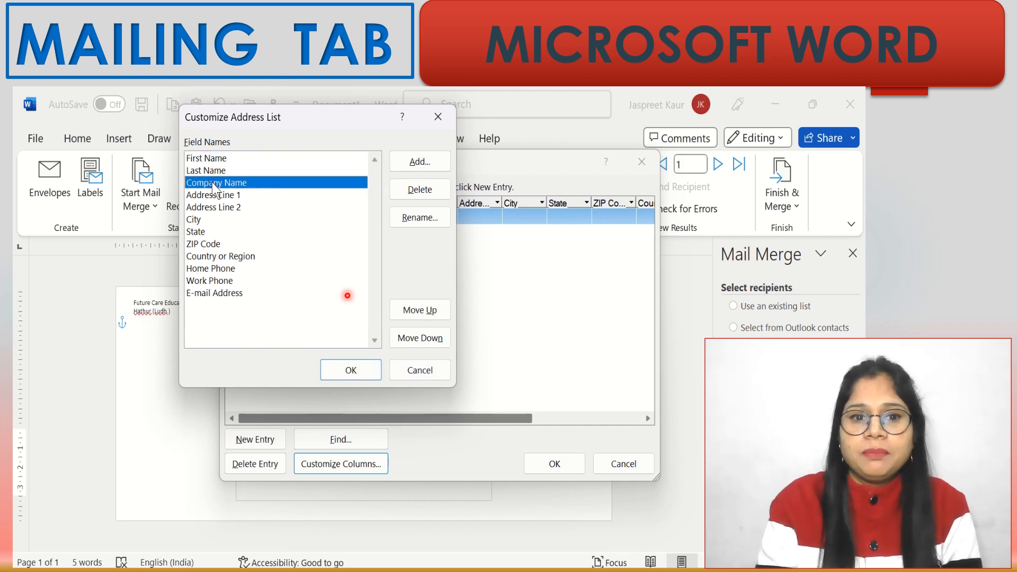
pyautogui.click(420, 190)
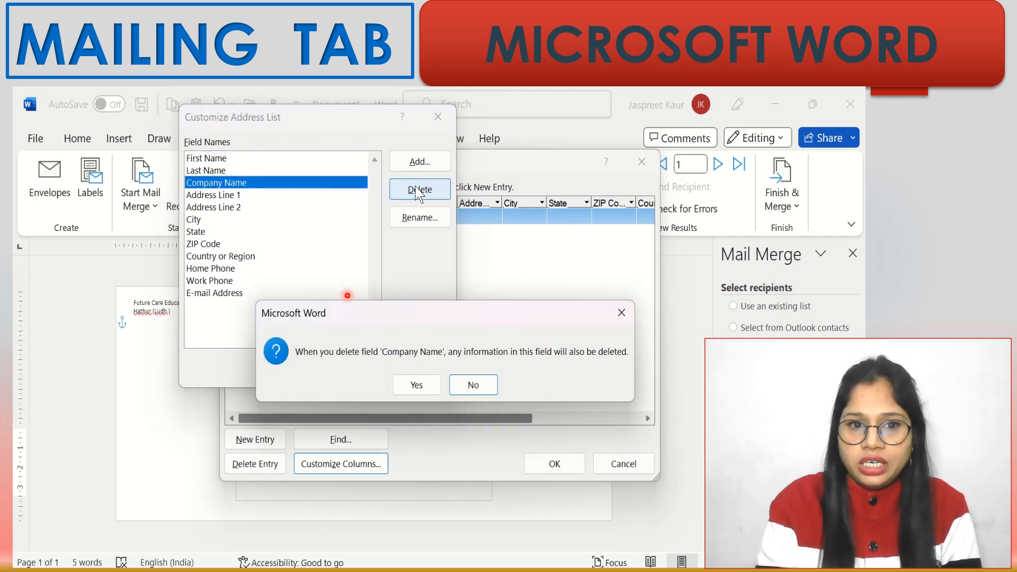
pyautogui.click(427, 381)
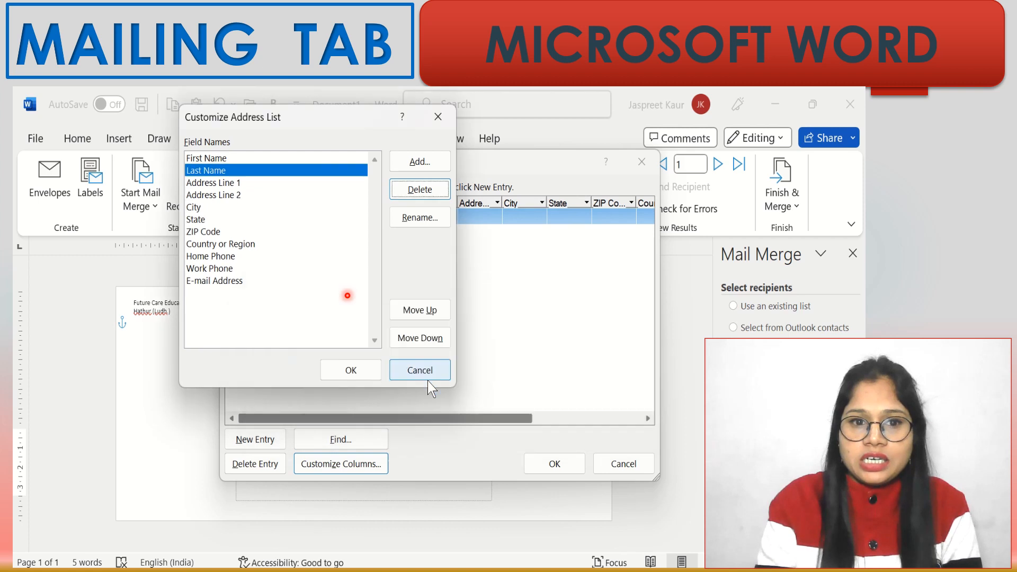
pyautogui.click(234, 197)
pyautogui.click(412, 189)
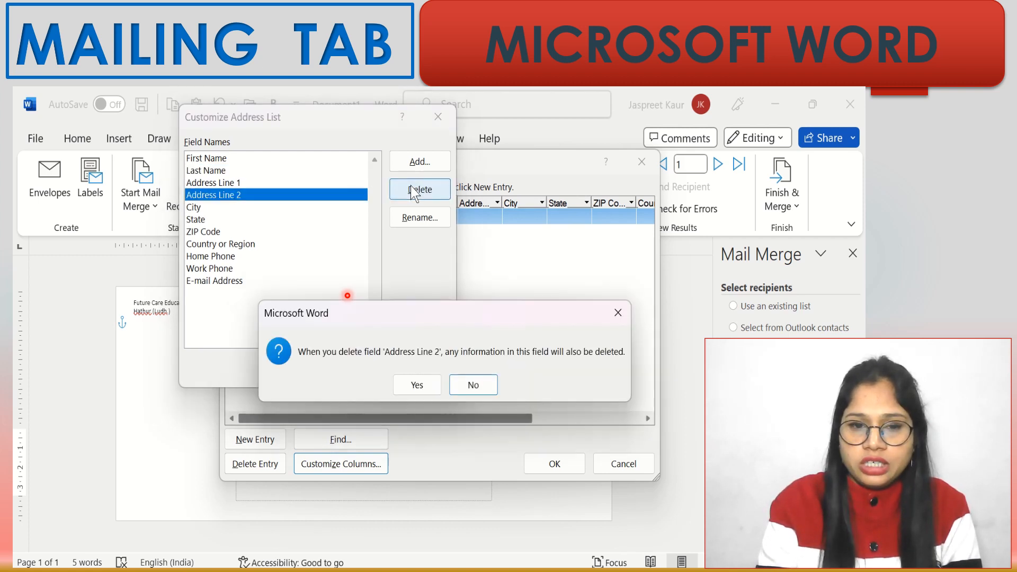
pyautogui.click(422, 392)
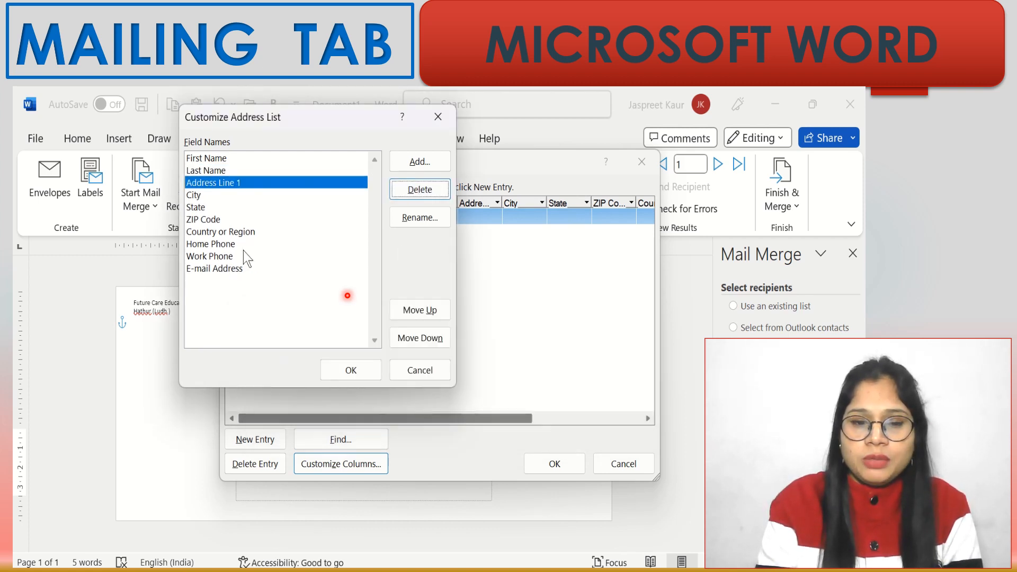
pyautogui.click(204, 220)
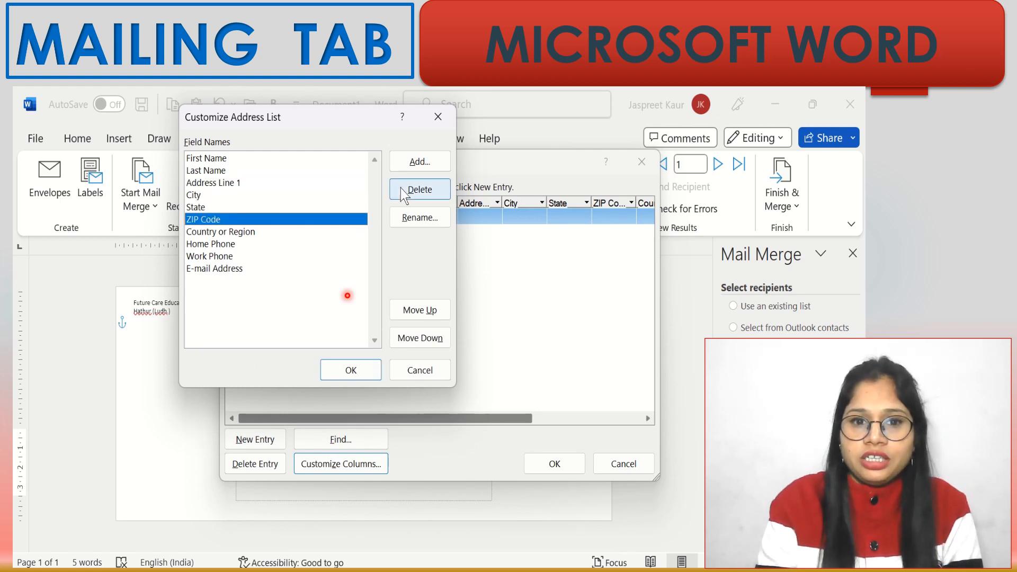
pyautogui.click(422, 190)
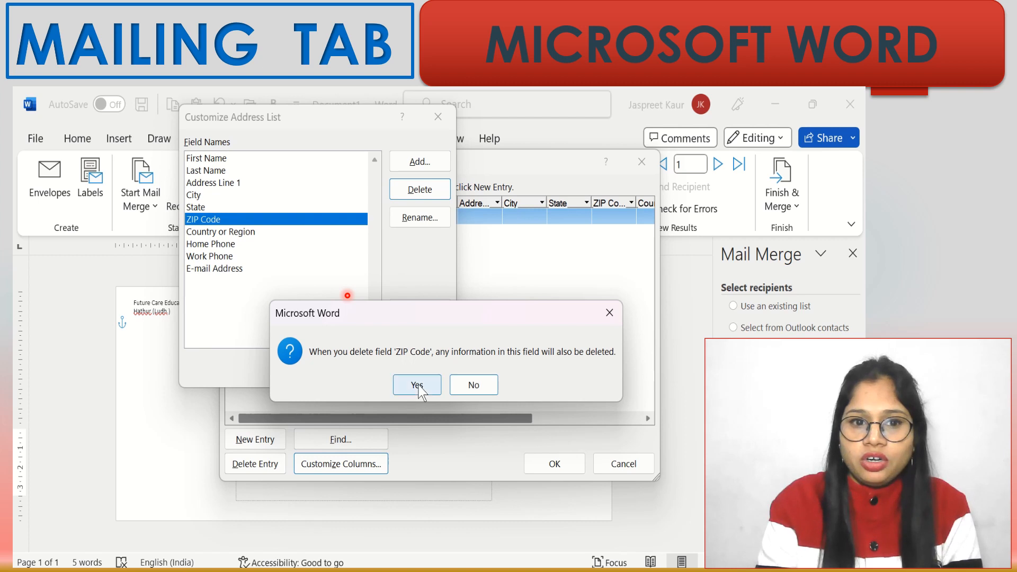
pyautogui.click(422, 391)
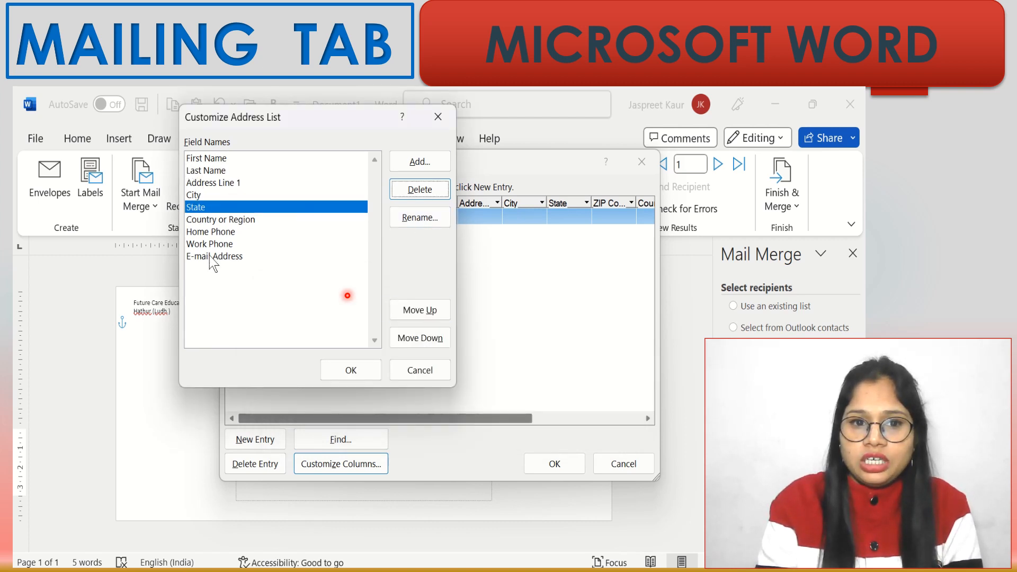
# - Delete the Country or Region, Work Phone and E-mail Address fields
pyautogui.click(228, 220)
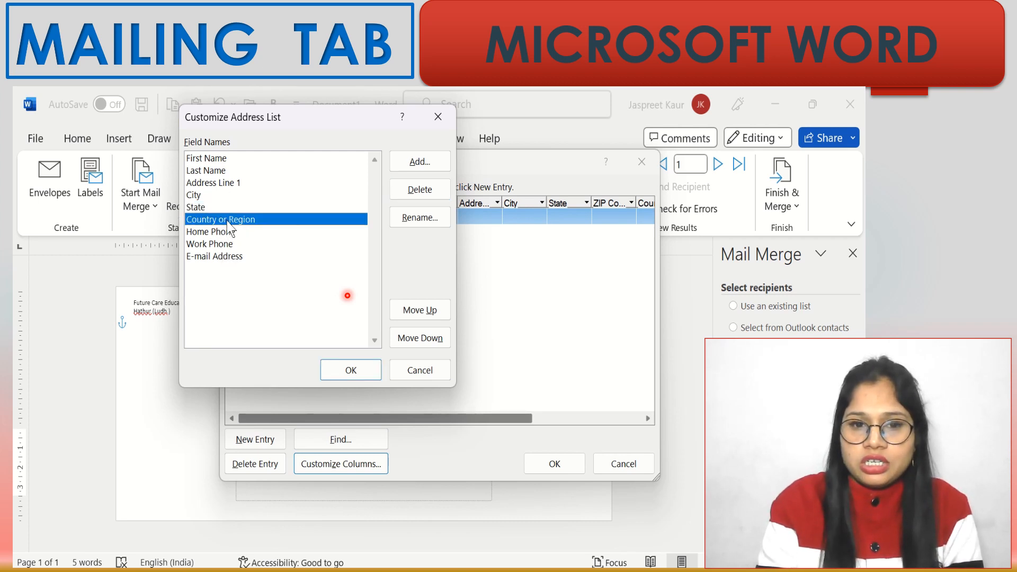
pyautogui.click(412, 196)
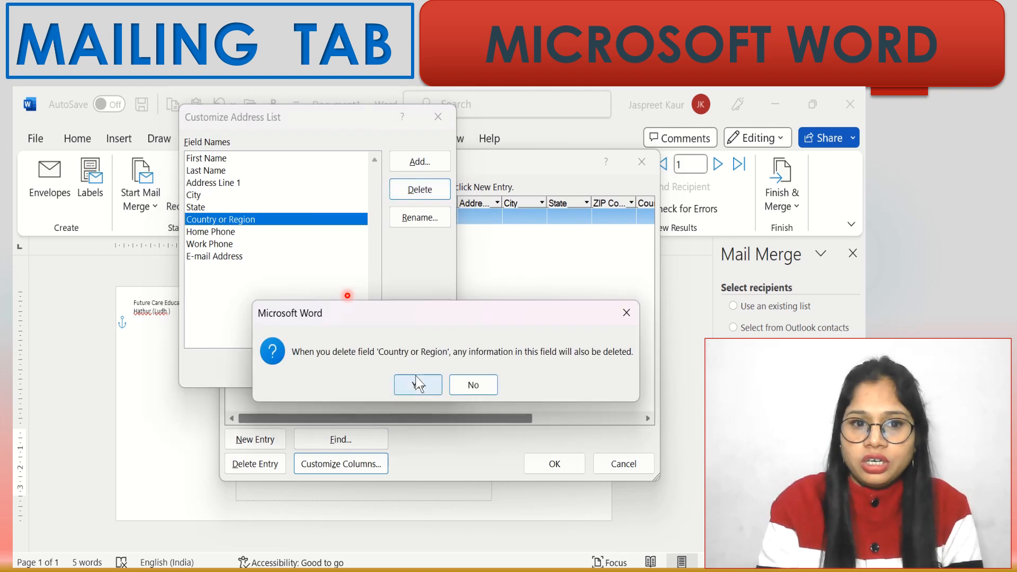
pyautogui.click(418, 384)
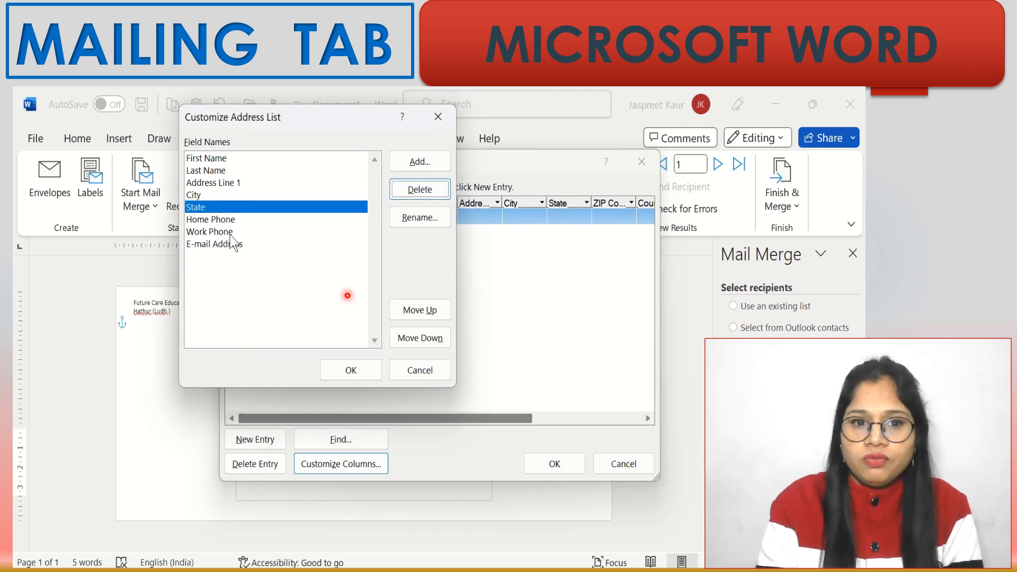
pyautogui.click(218, 233)
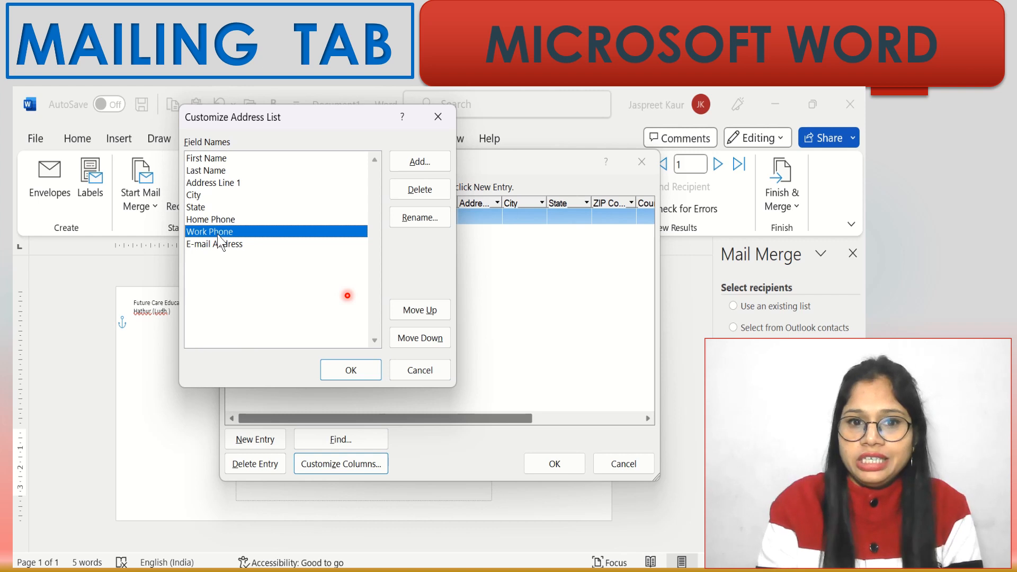
pyautogui.click(423, 189)
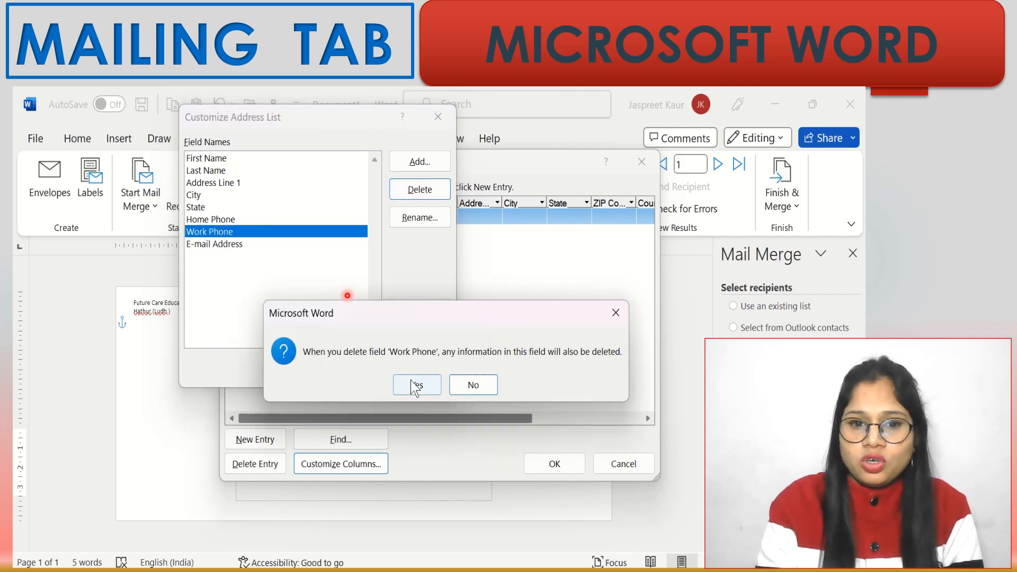
pyautogui.click(415, 386)
pyautogui.click(216, 233)
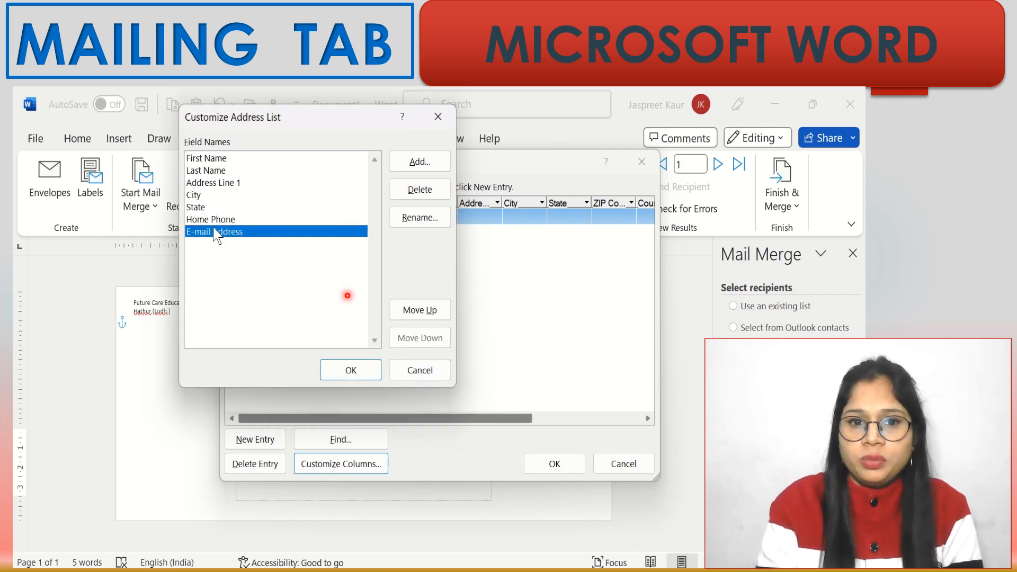
pyautogui.click(418, 190)
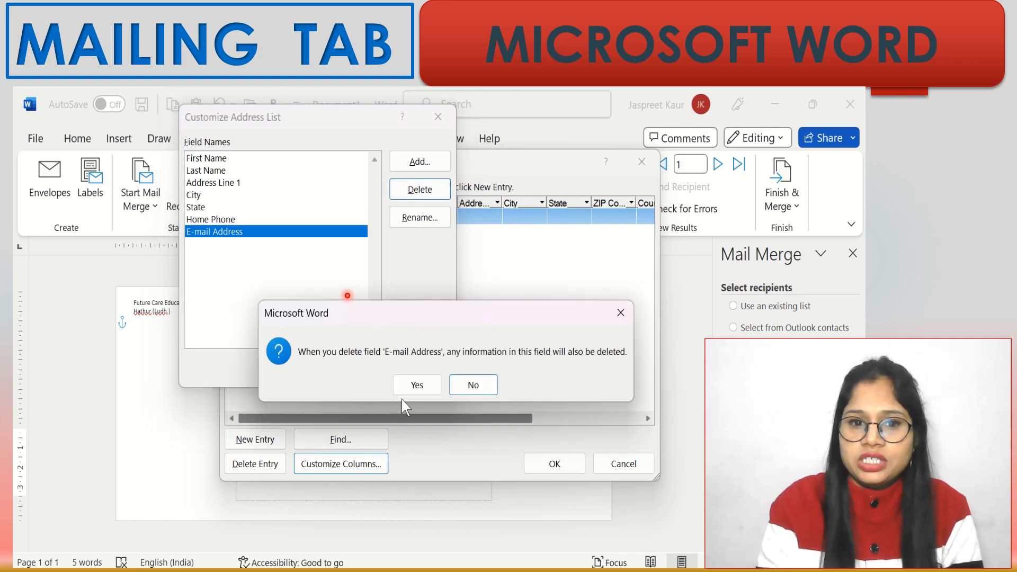
pyautogui.click(419, 386)
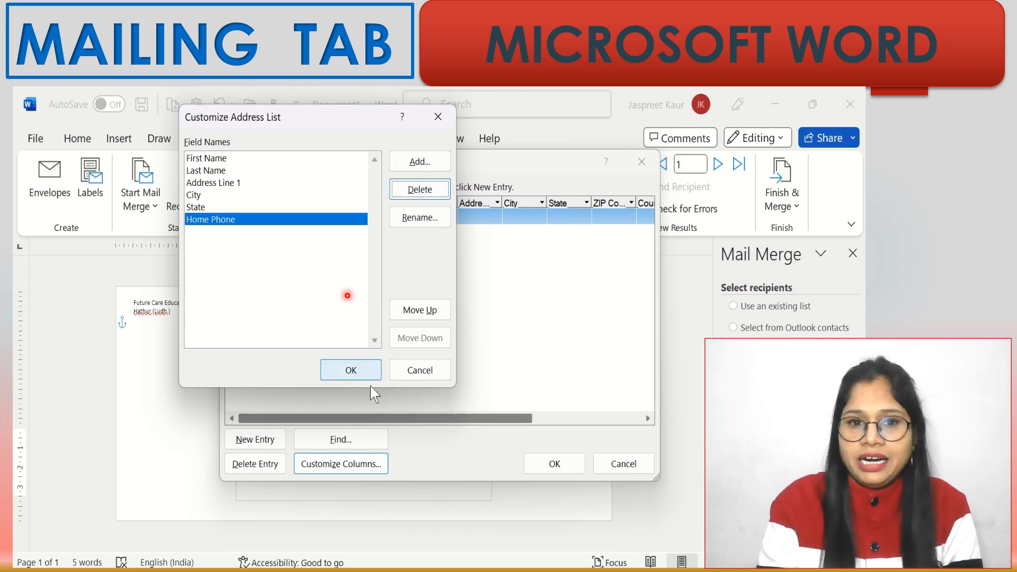
# - Apply the field list and enter the first recipient's name, house address, Hathur, Punjab and home phone
pyautogui.click(351, 370)
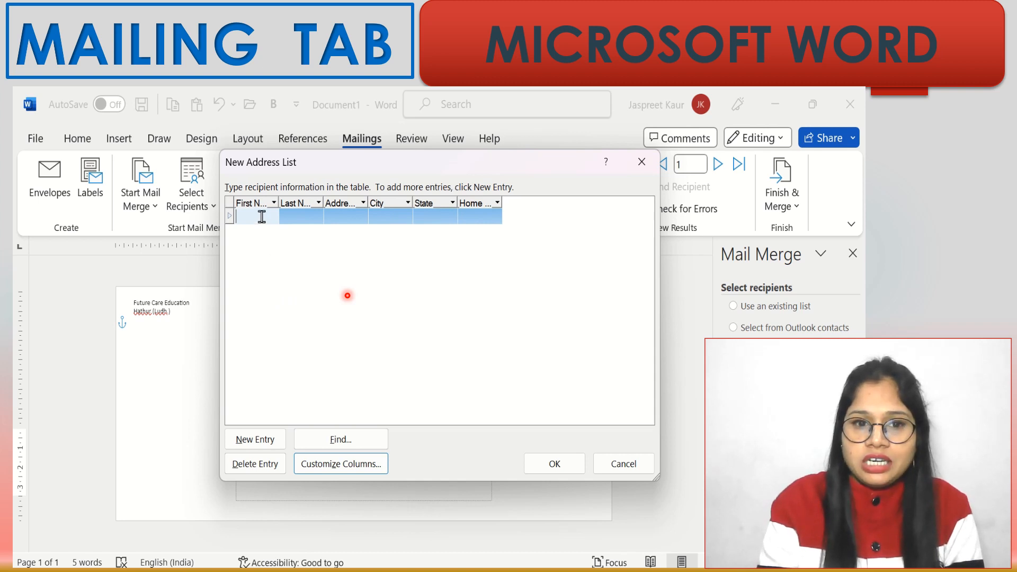
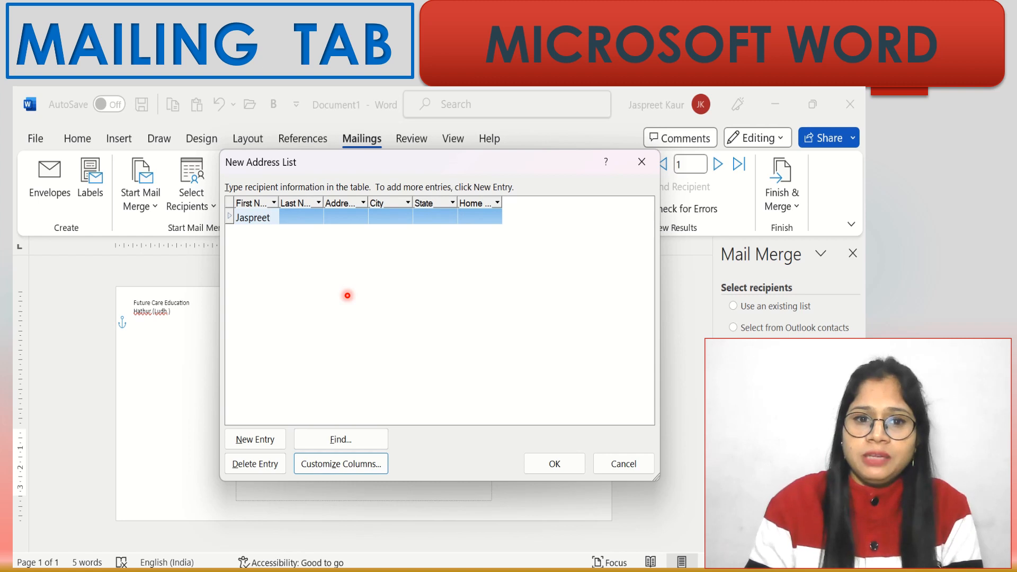
pyautogui.press('Tab')
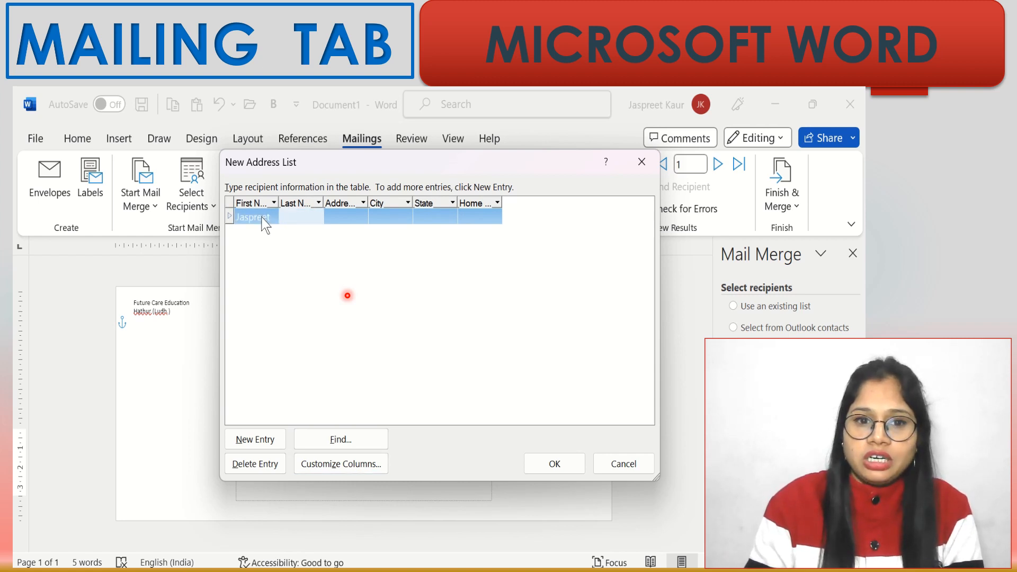
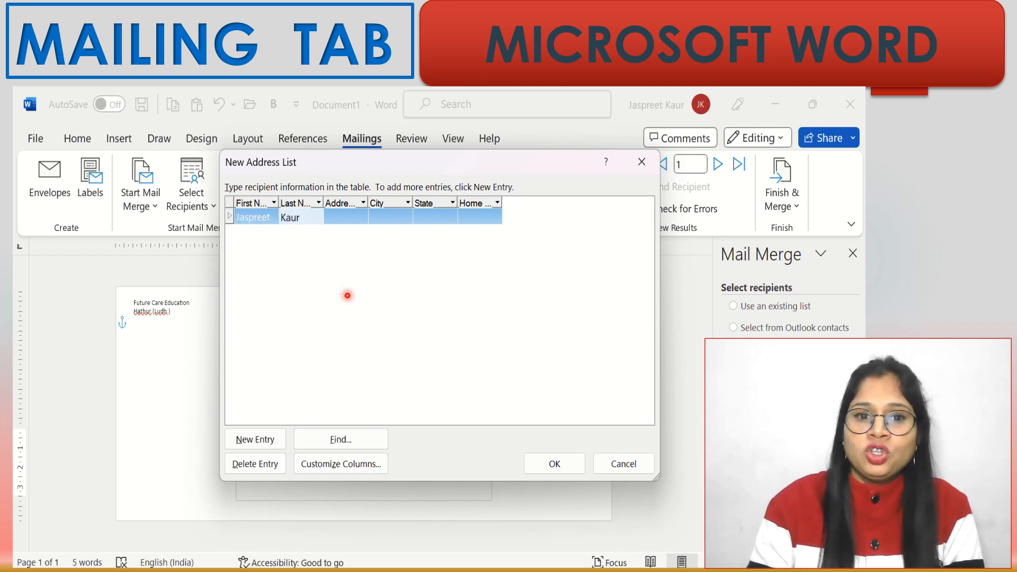
pyautogui.press('Tab')
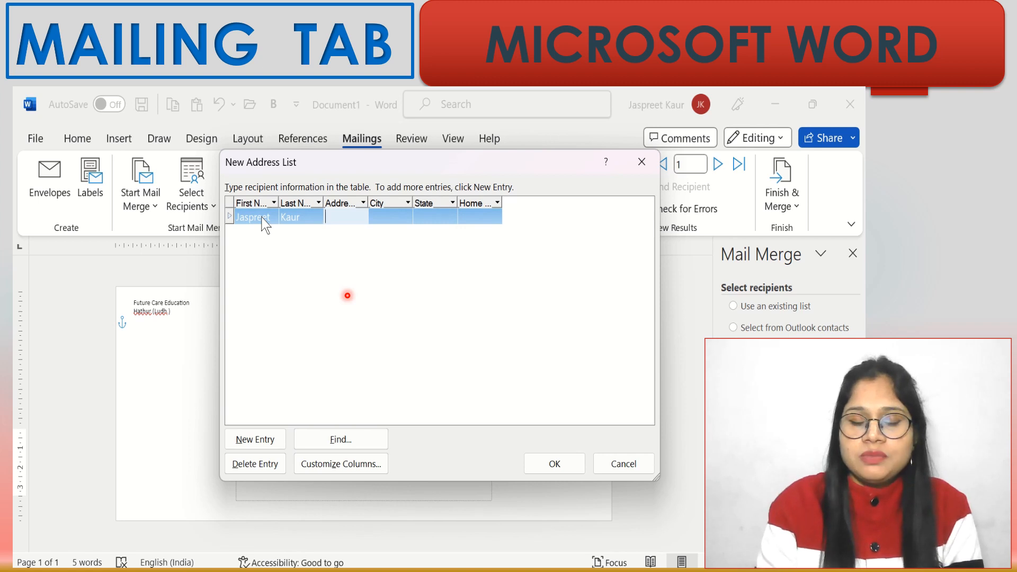
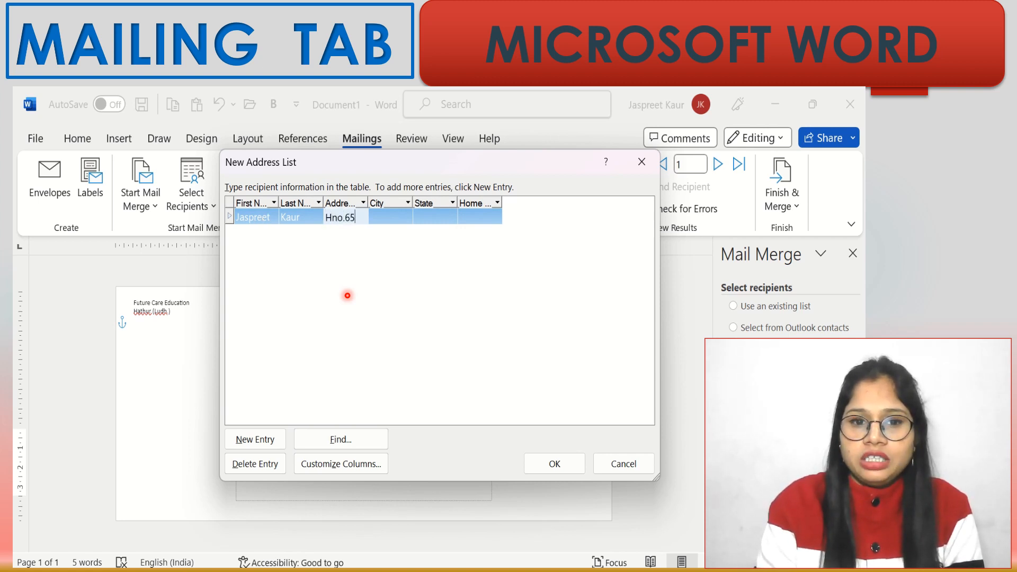
pyautogui.press('Tab')
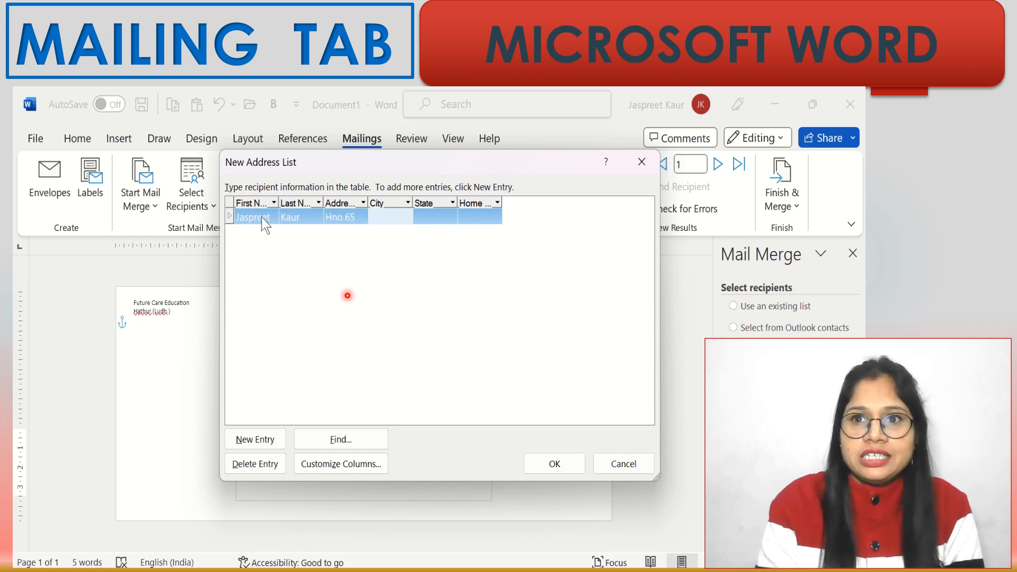
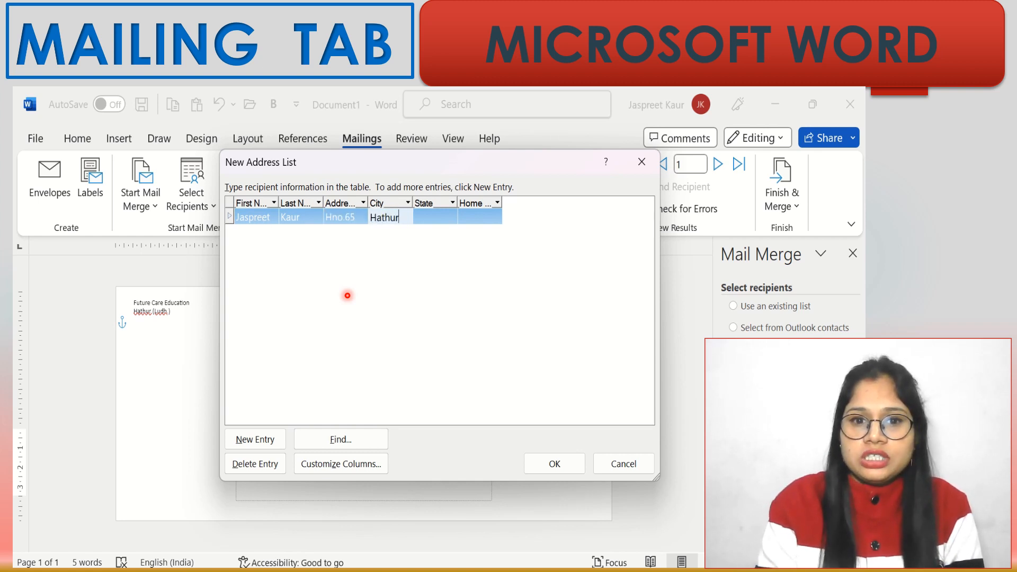
pyautogui.press('Tab')
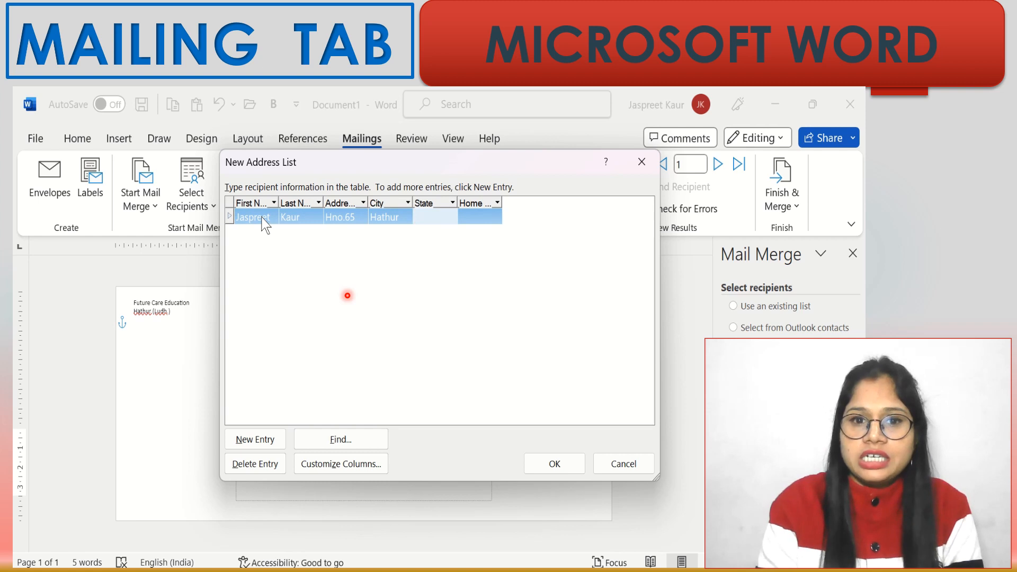
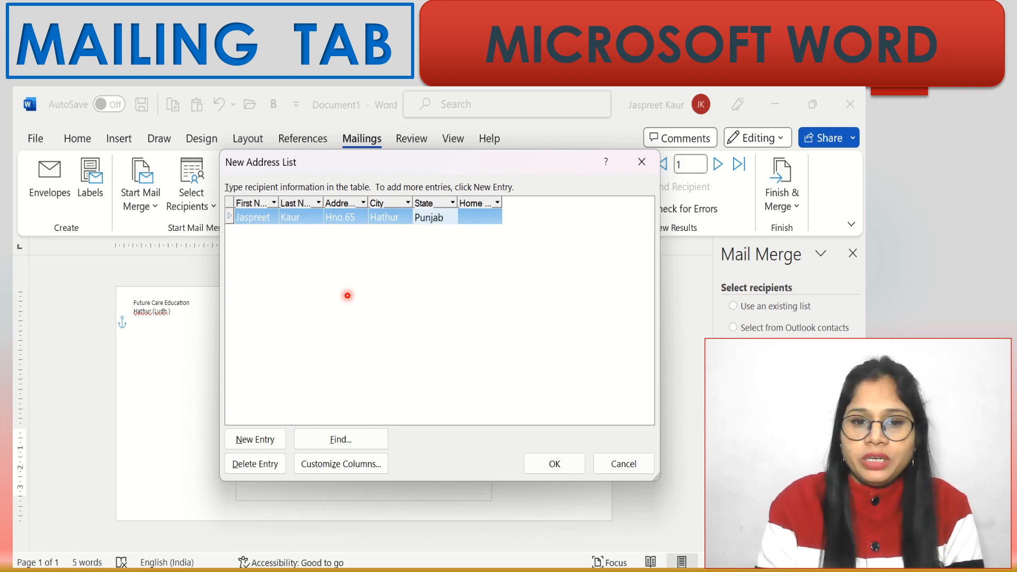
pyautogui.press('Tab')
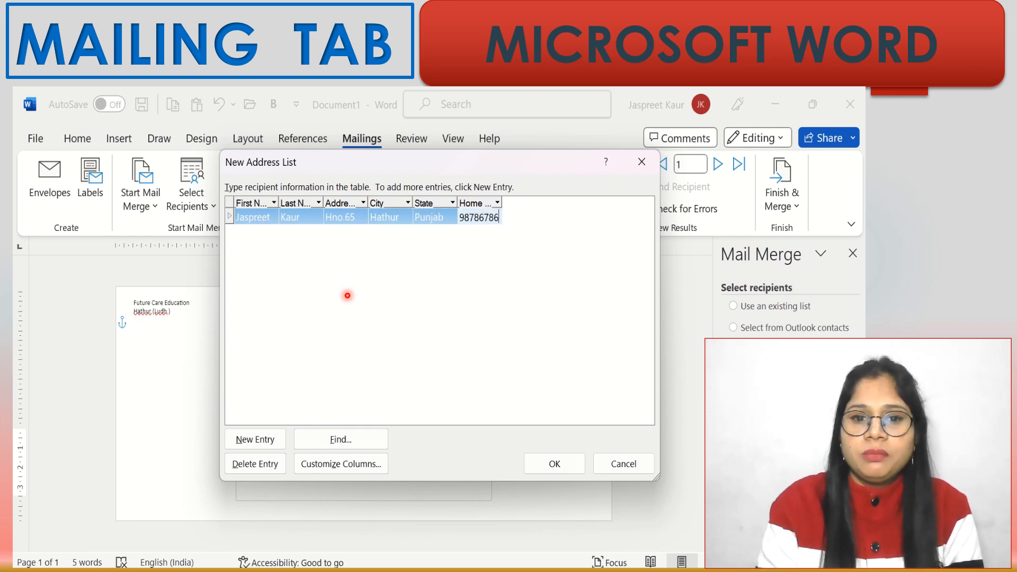
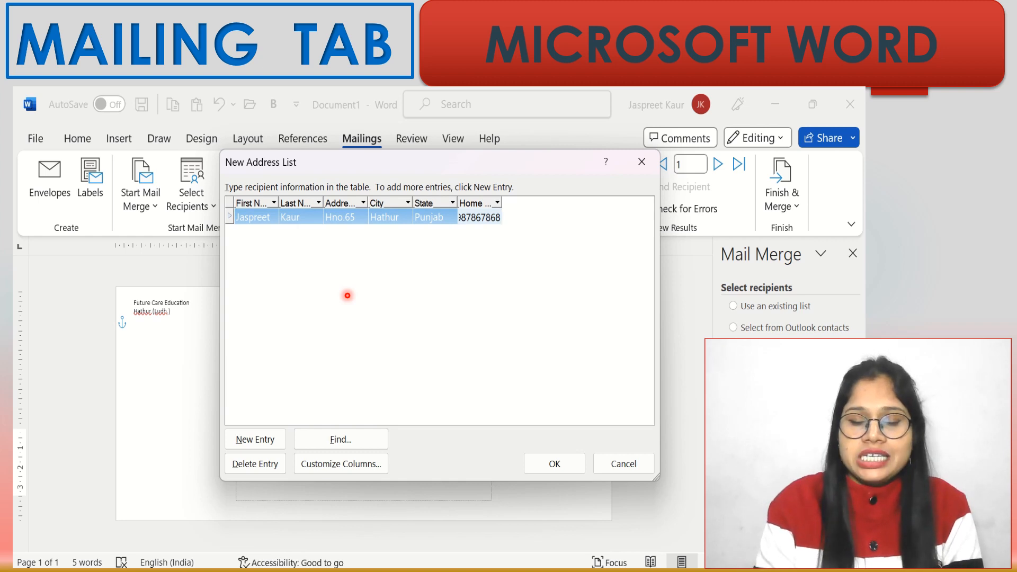
# - Enter the second recipient's name, house address, Patiala, Punjab and home phone
pyautogui.press('Tab')
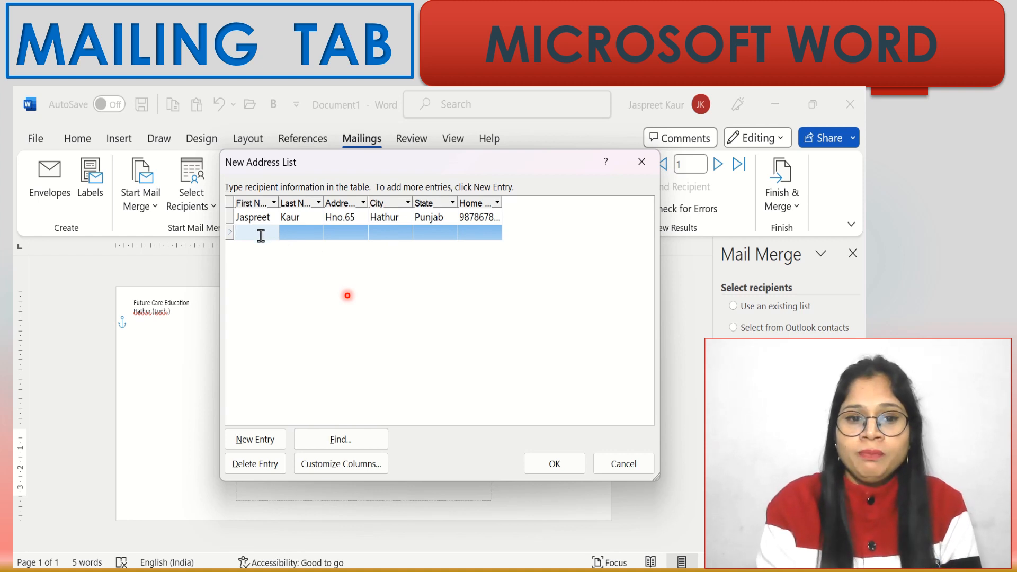
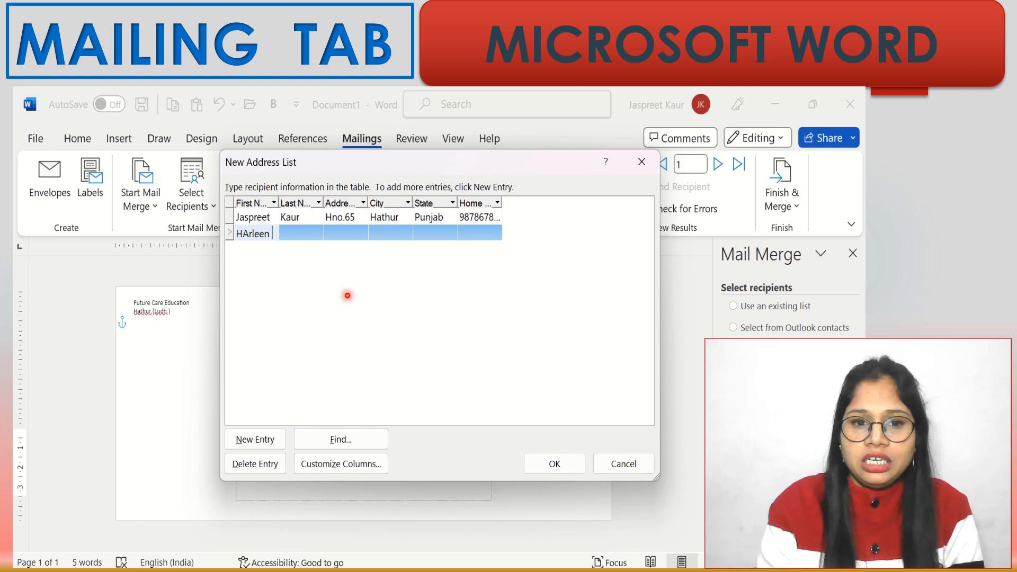
pyautogui.press('Tab')
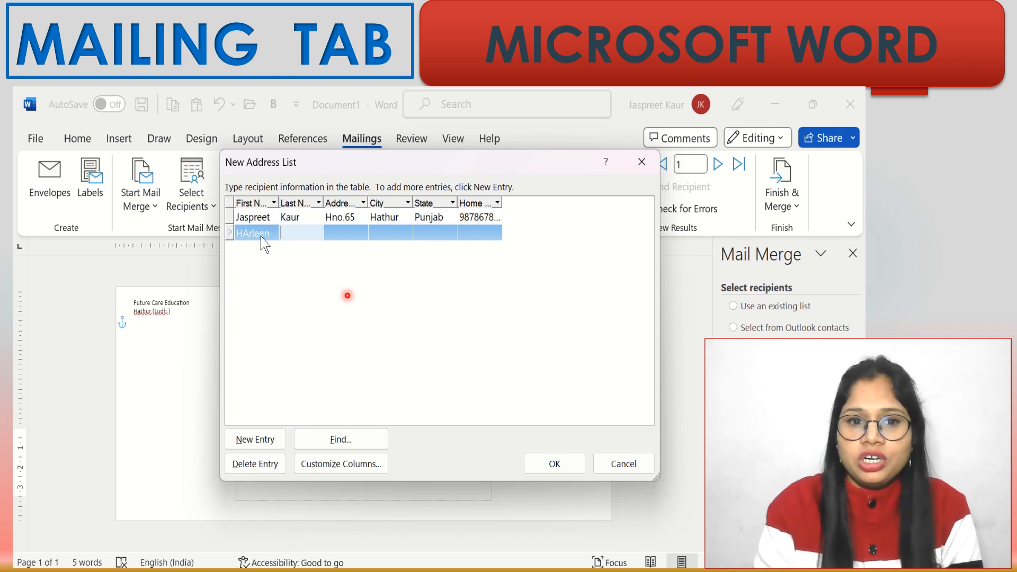
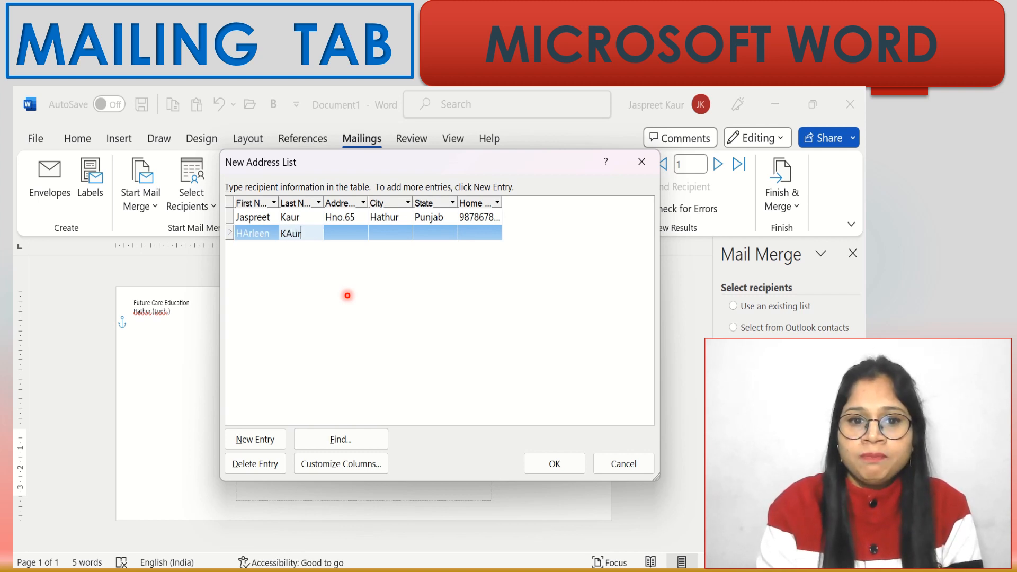
pyautogui.press('Tab')
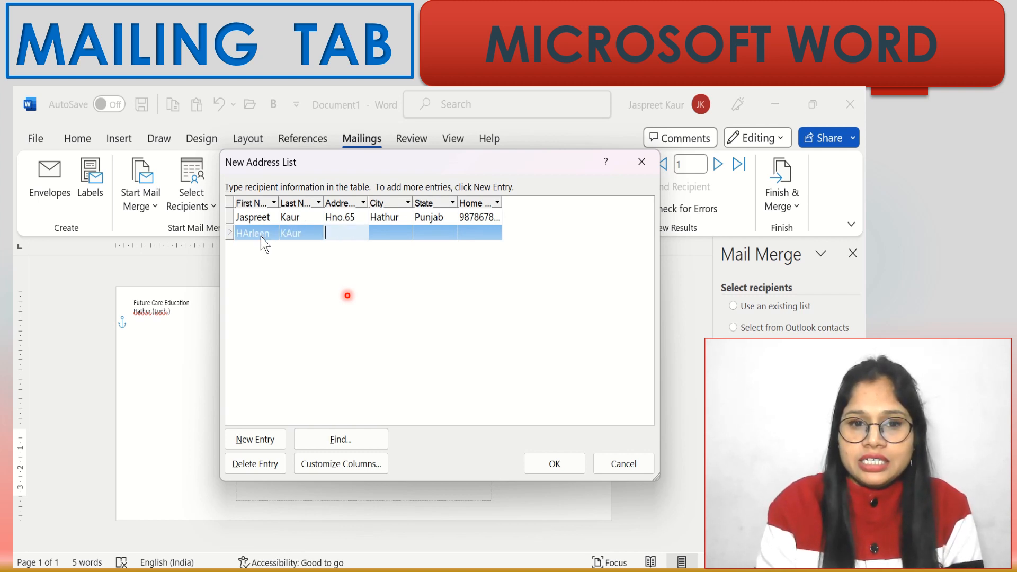
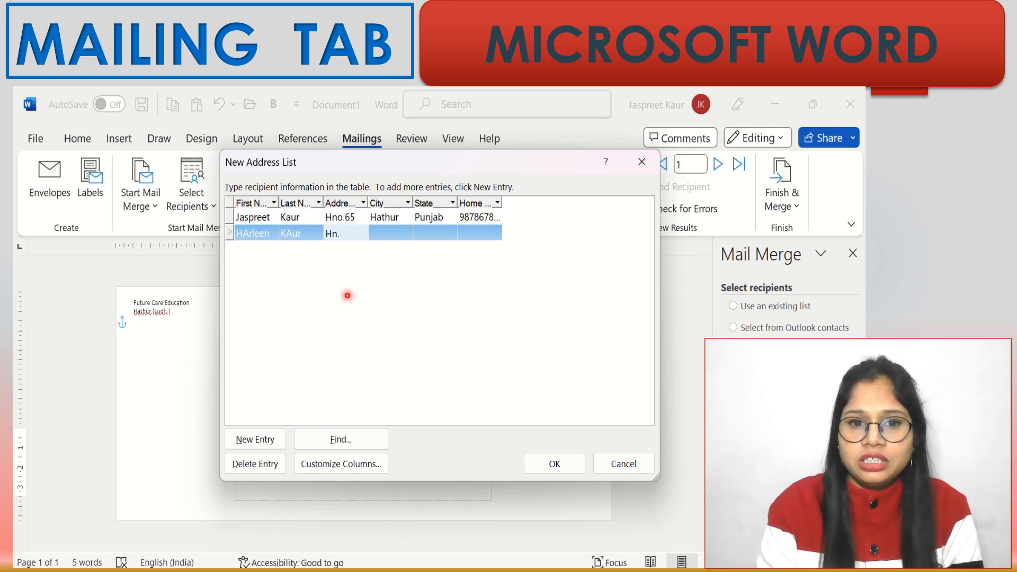
pyautogui.press('Tab')
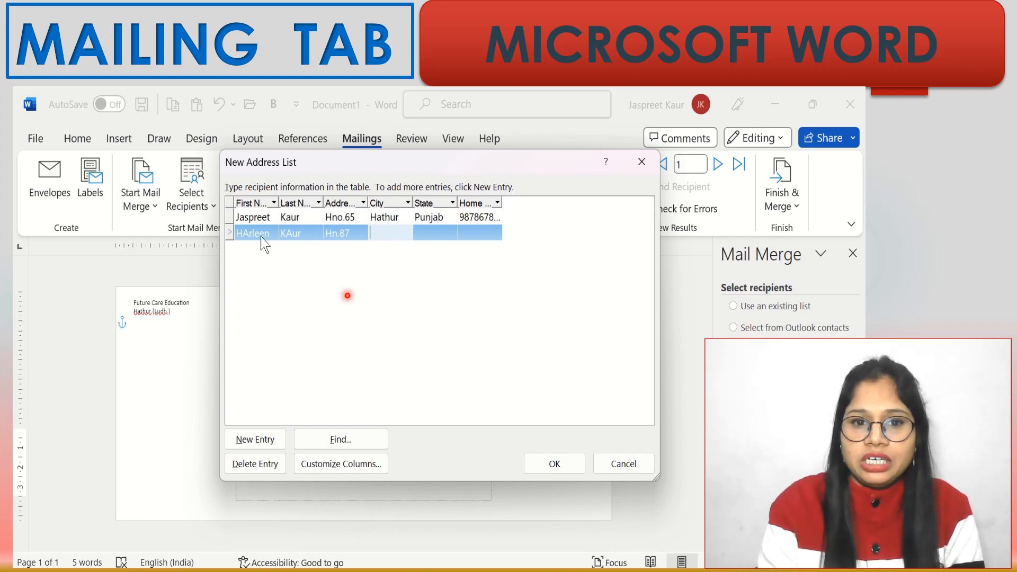
pyautogui.write('Patiala')
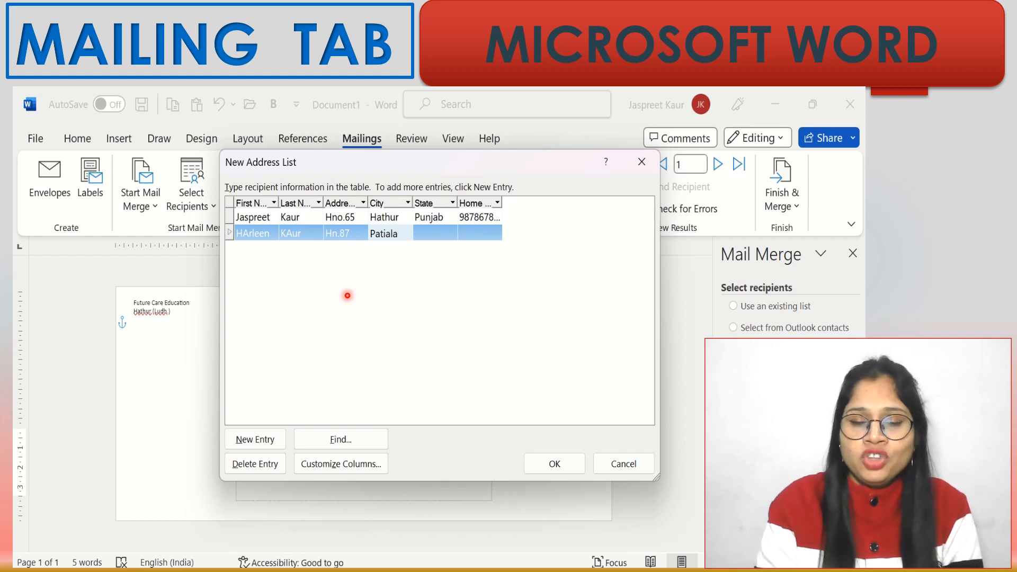
pyautogui.press('Tab')
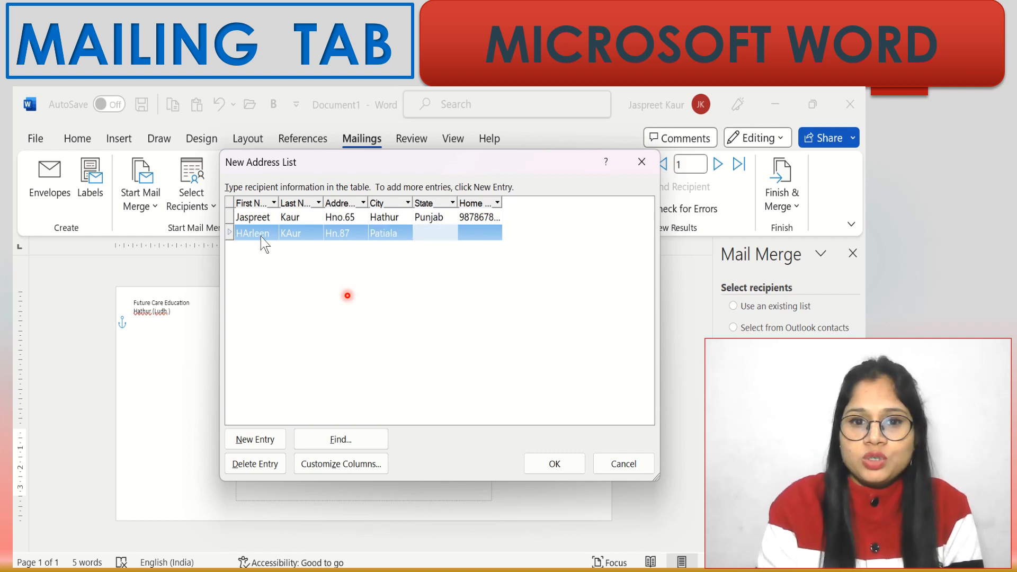
pyautogui.write('Punjab')
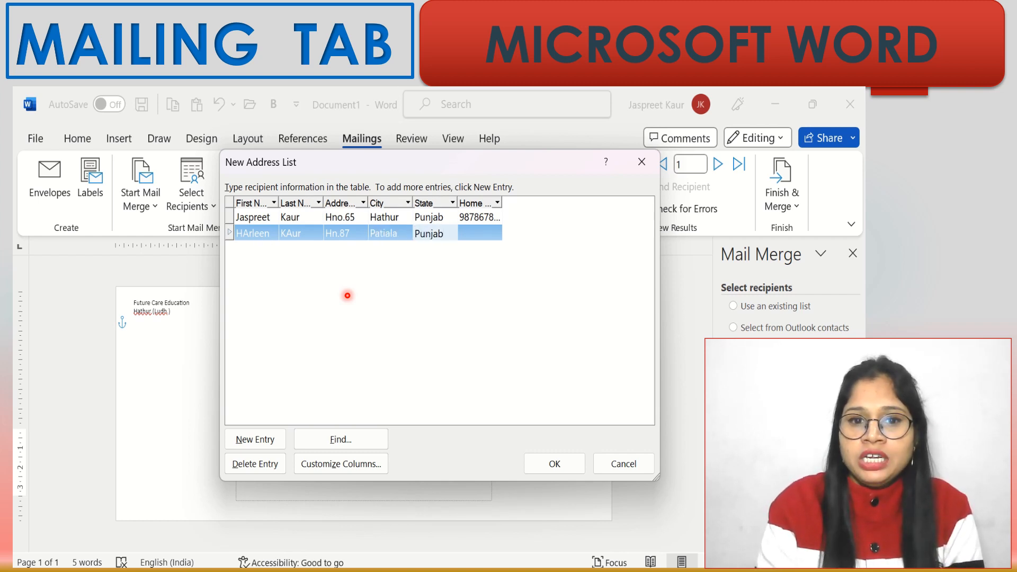
pyautogui.press('Tab')
pyautogui.write('78689798')
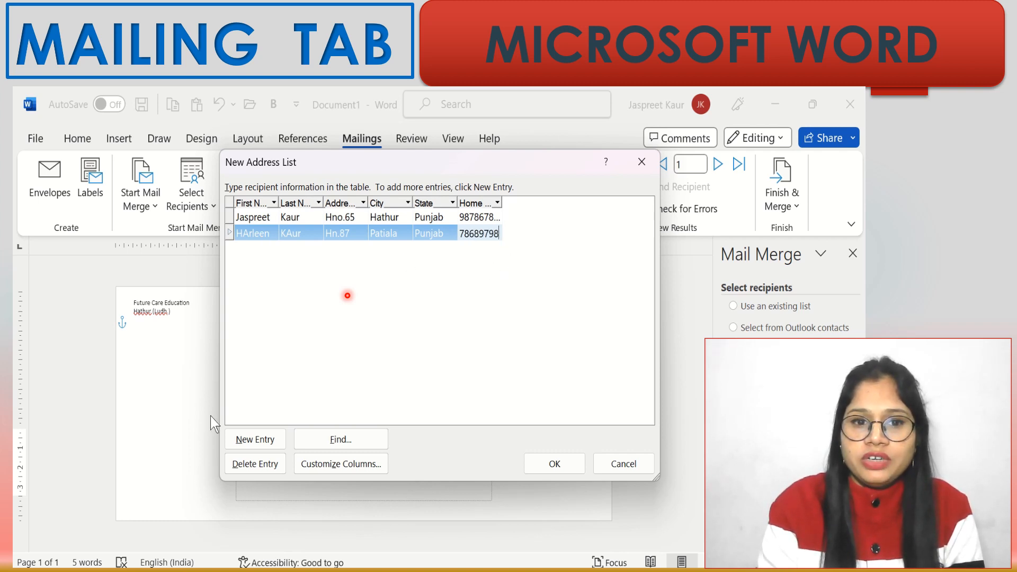
# - Start a new recipient row and enter the third student's first and last name
pyautogui.click(260, 441)
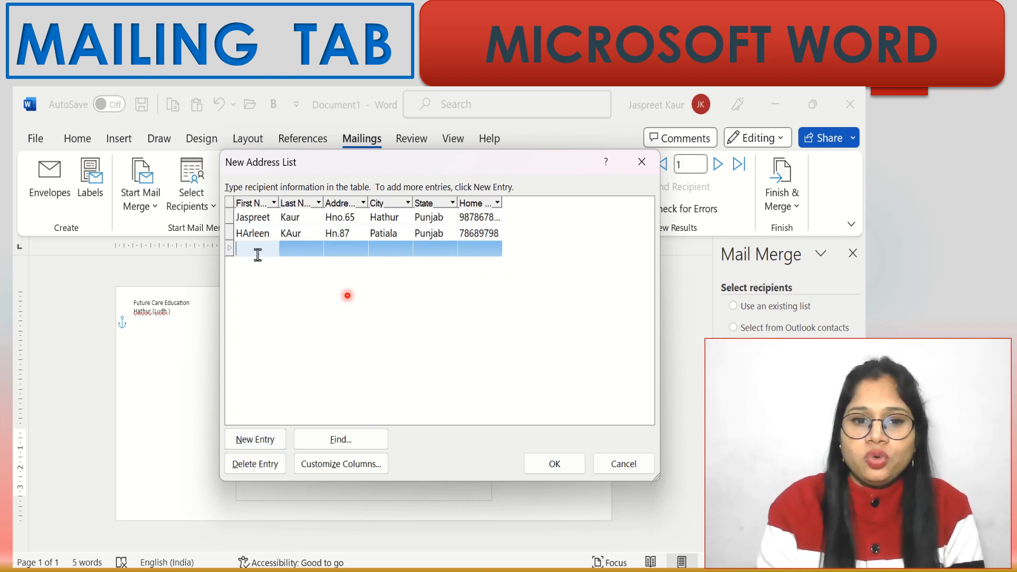
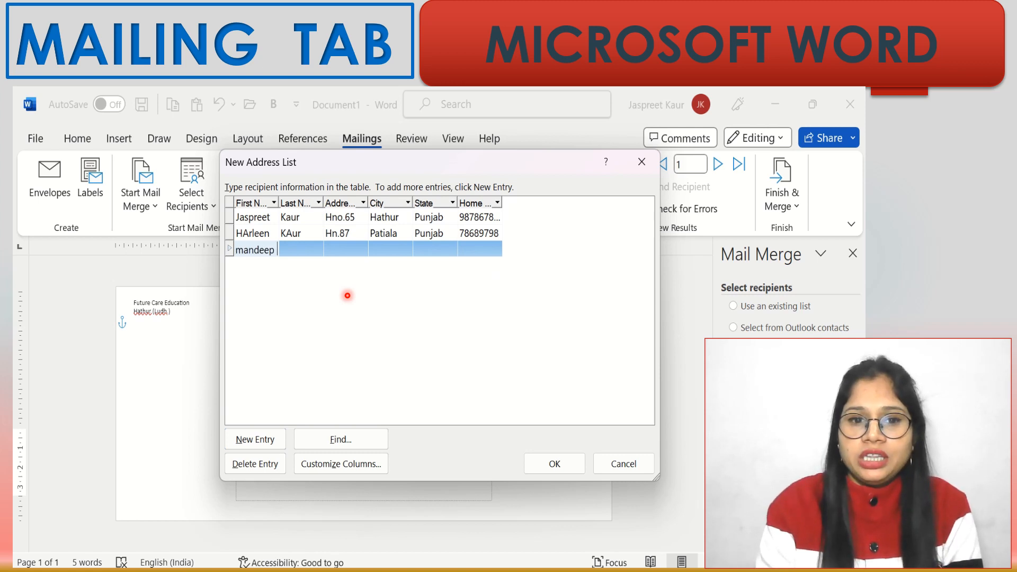
pyautogui.press('Tab')
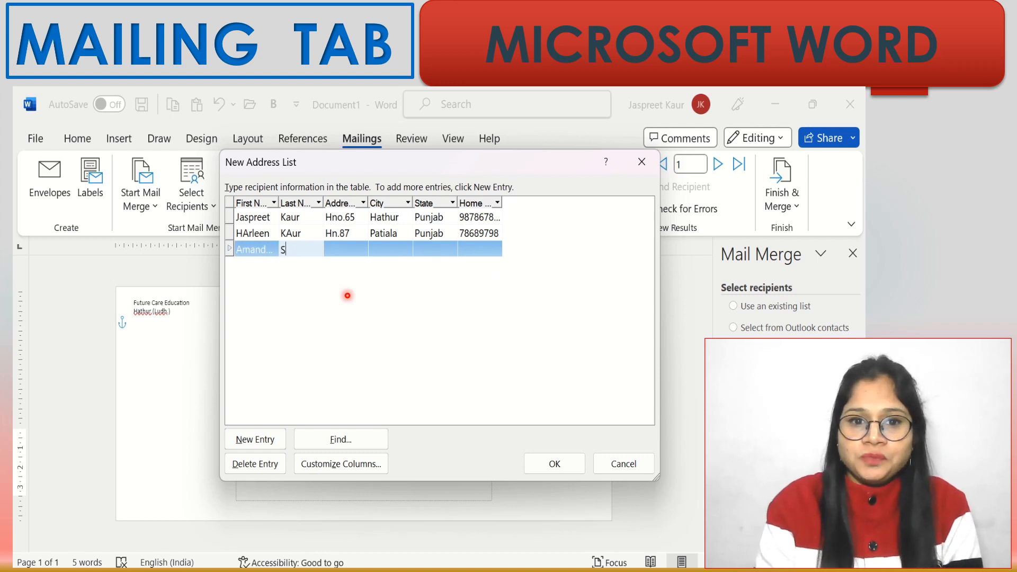
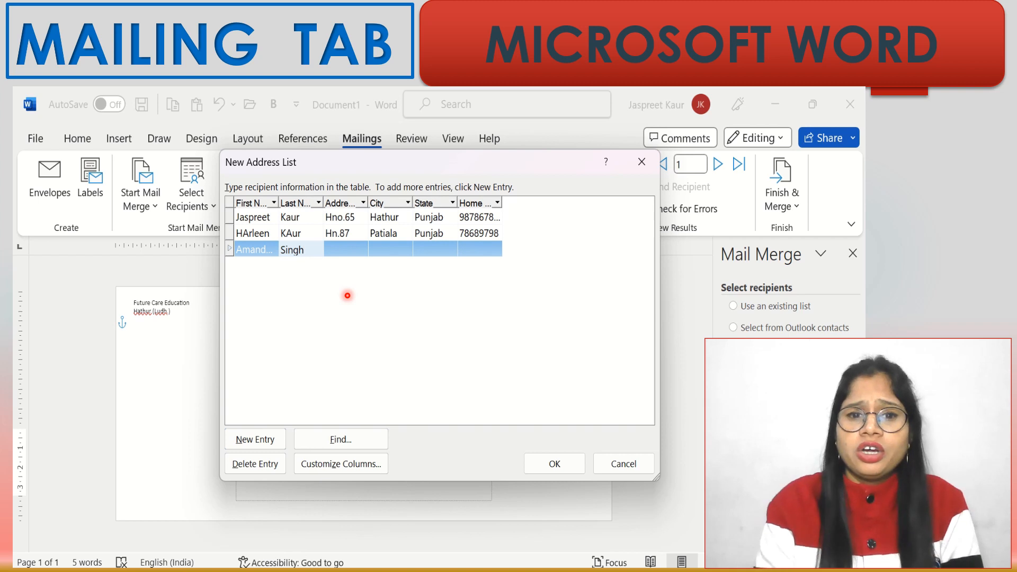
pyautogui.press('Tab')
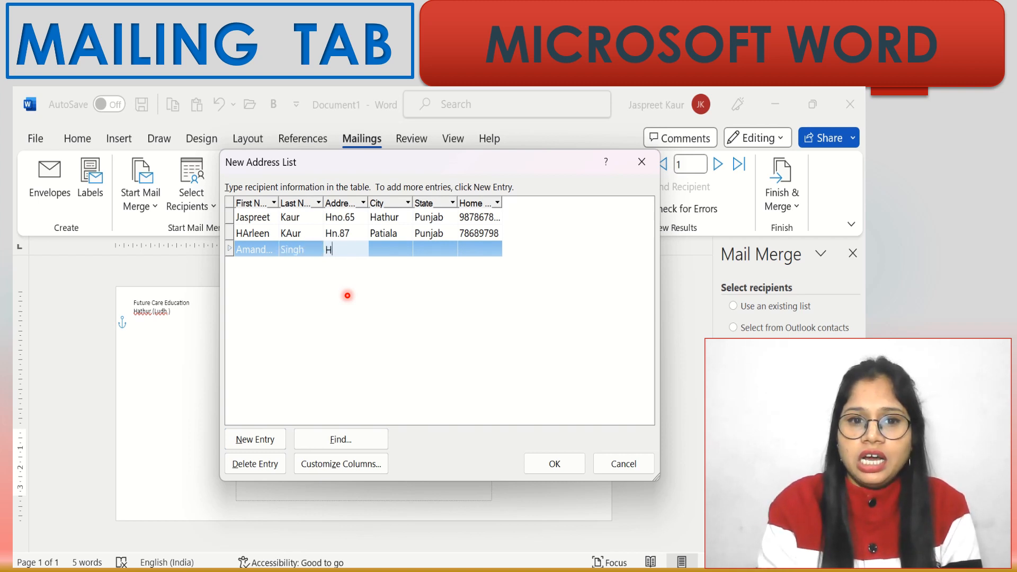
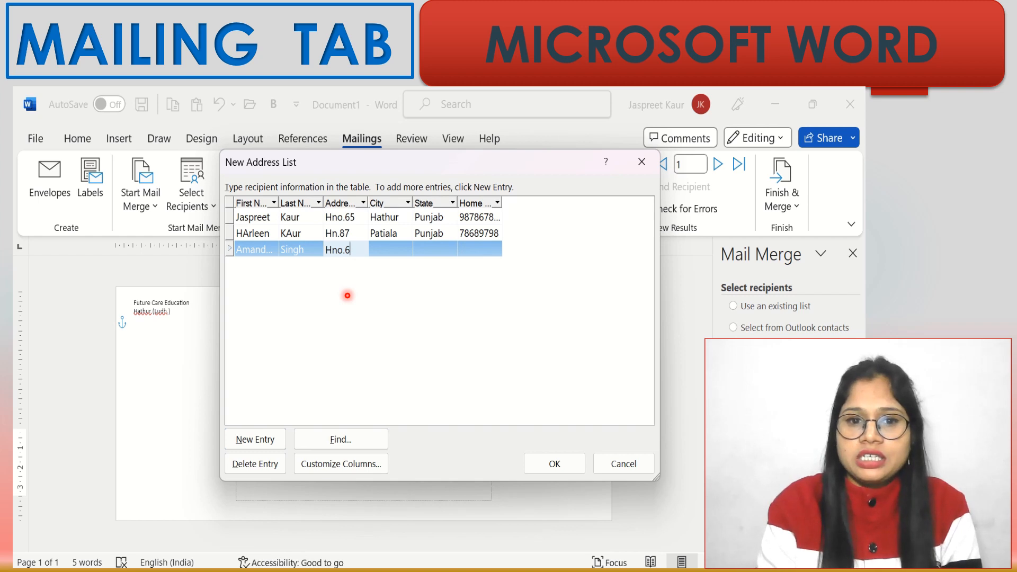
# - Fill in the house address, city Barnala, state Punjab and home phone, then add a fourth row
pyautogui.press('Tab')
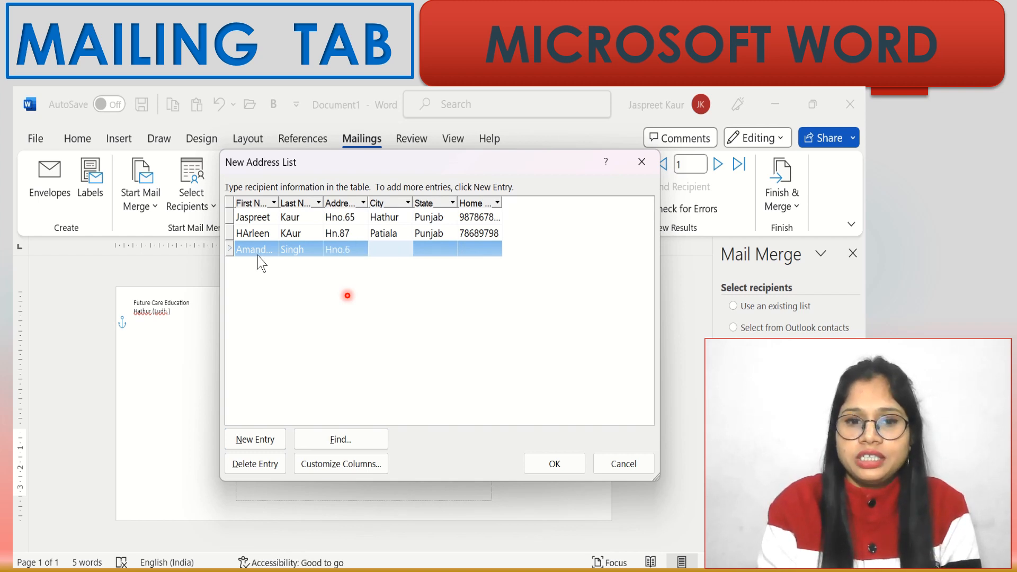
pyautogui.write('Bara')
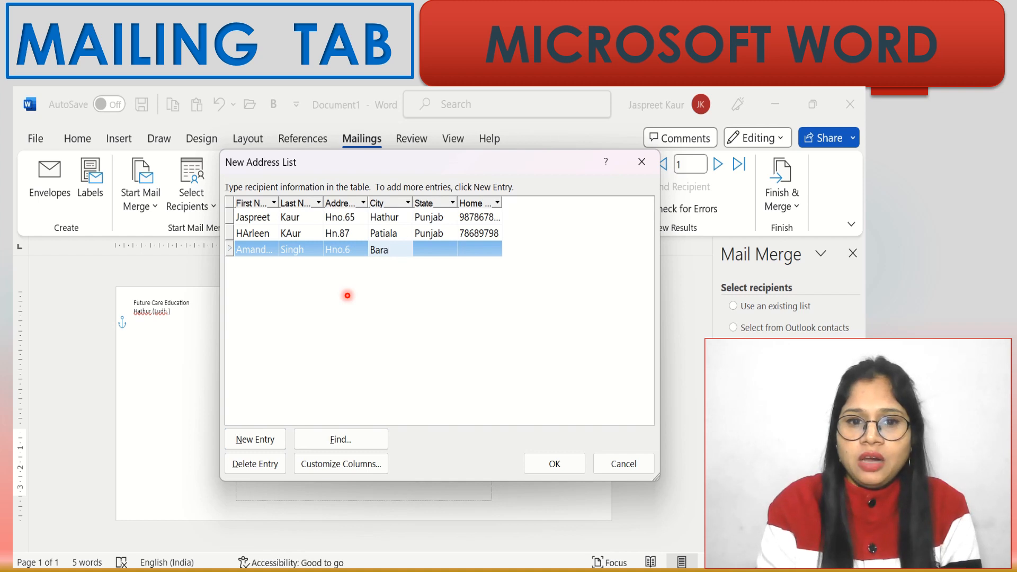
pyautogui.press('BackSpace')
pyautogui.write('nala')
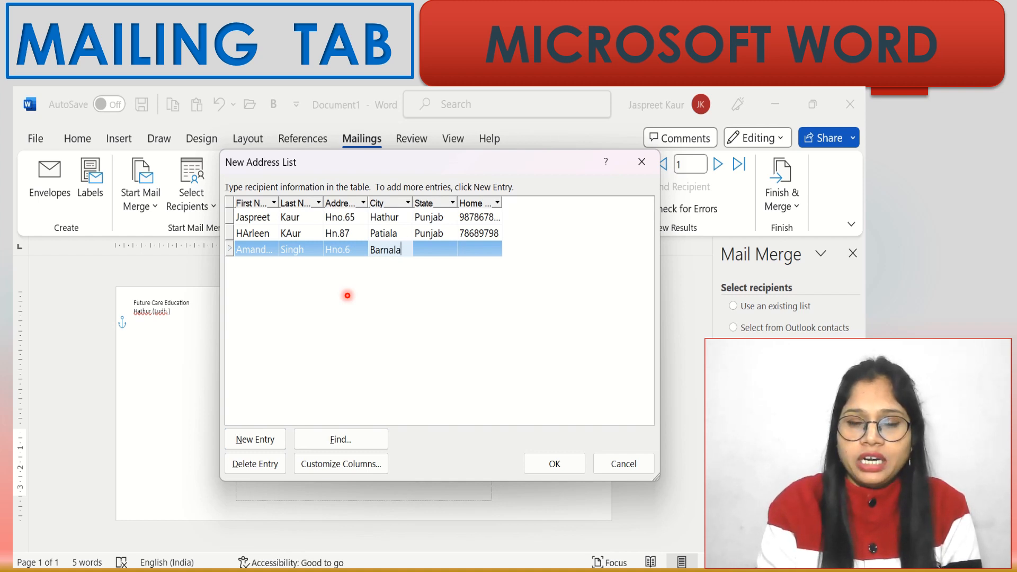
pyautogui.press('Tab')
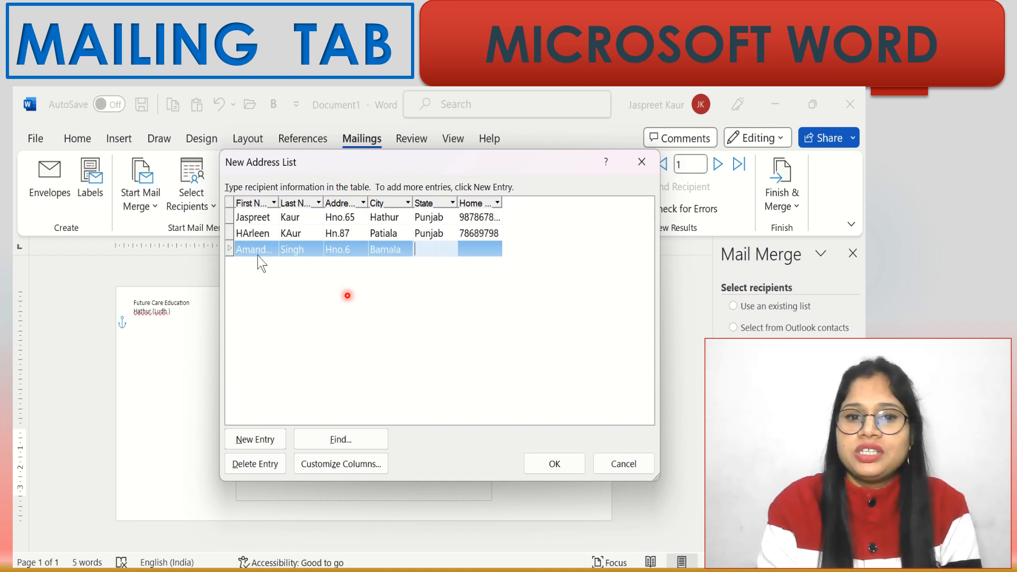
pyautogui.write('Punjab')
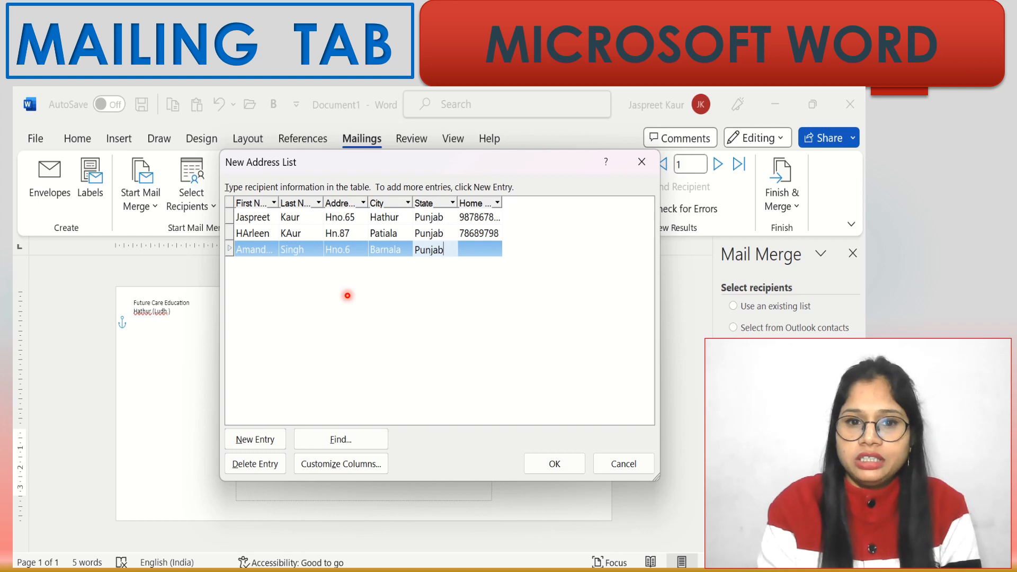
pyautogui.press('Tab')
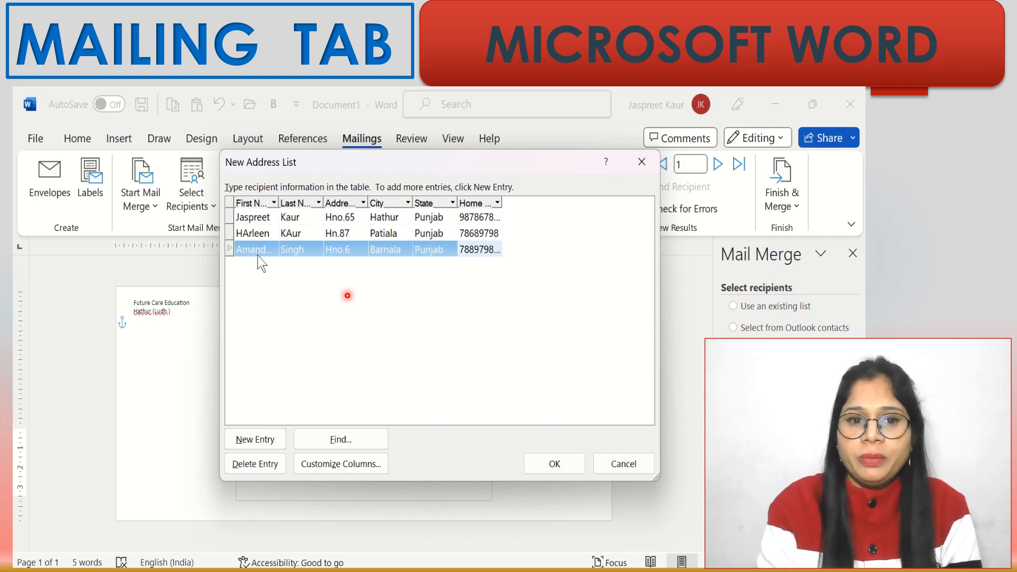
pyautogui.press('Tab')
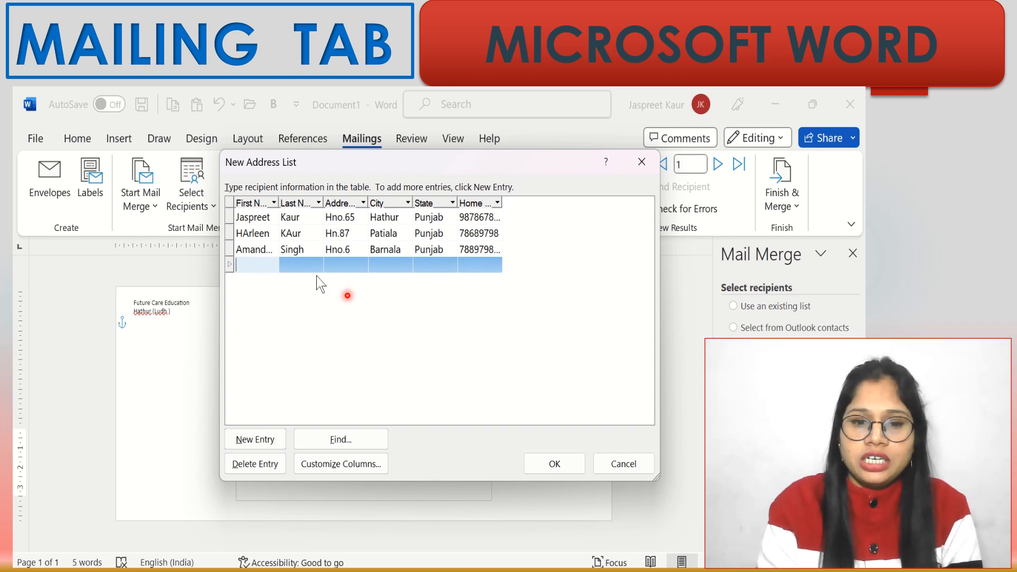
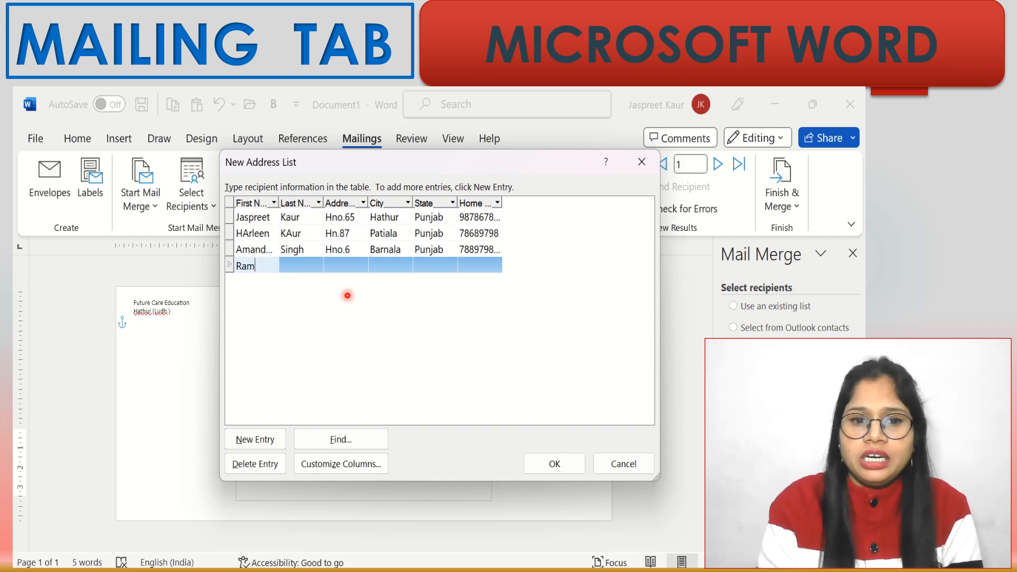
# - Enter the fourth recipient's name, address, city Karnal, state and home phone
pyautogui.press('Tab')
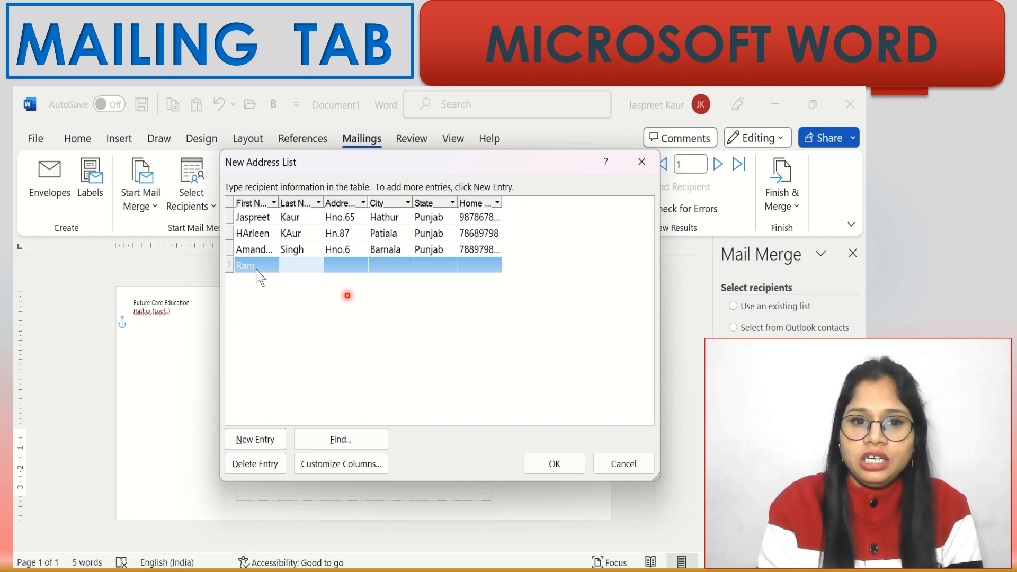
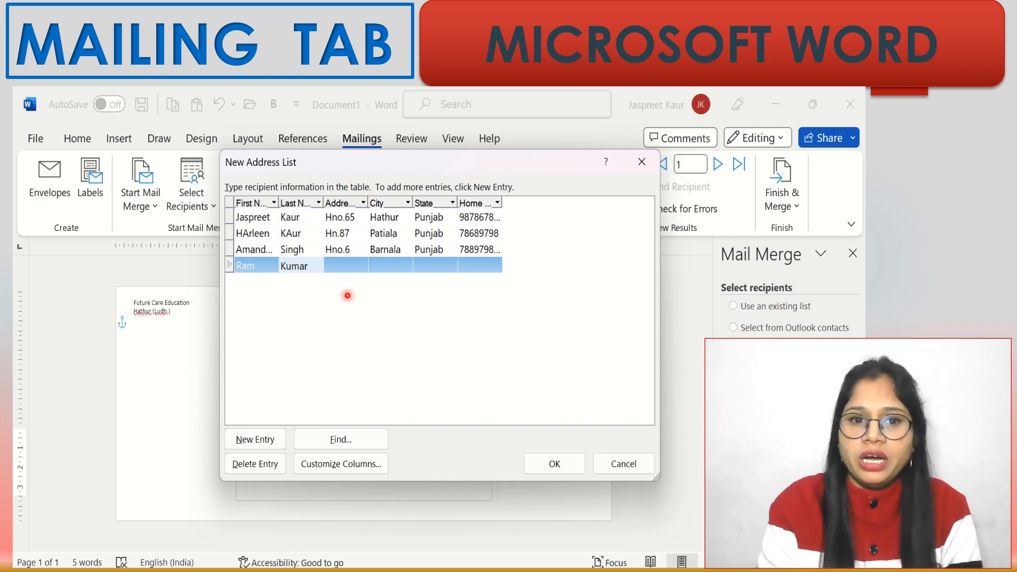
pyautogui.press('Tab')
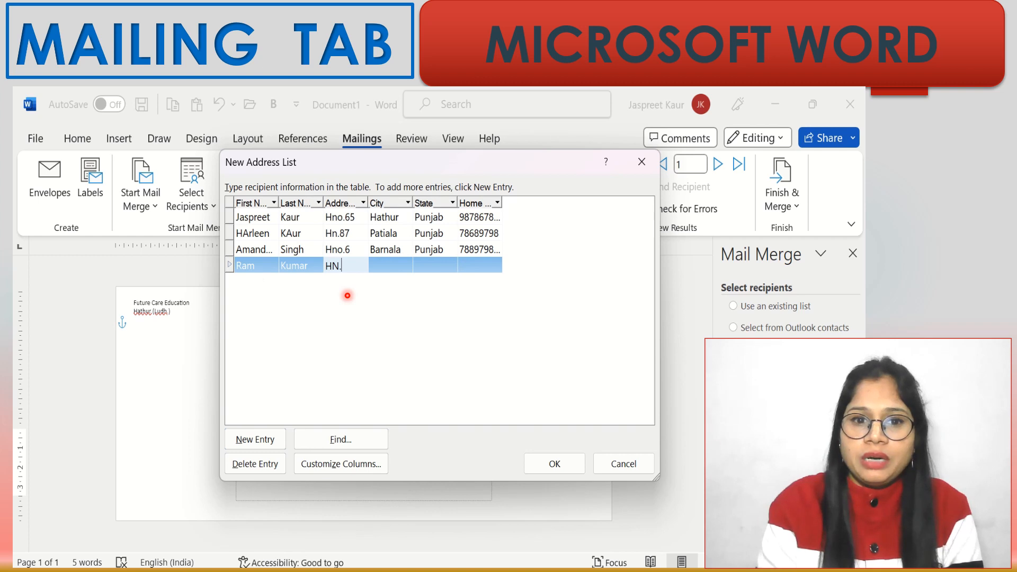
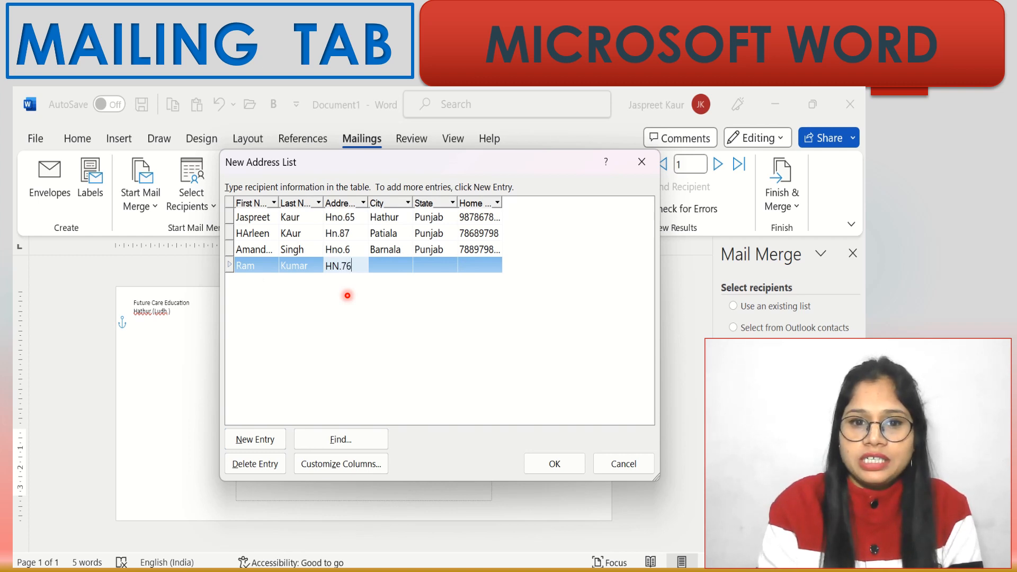
pyautogui.press('Tab')
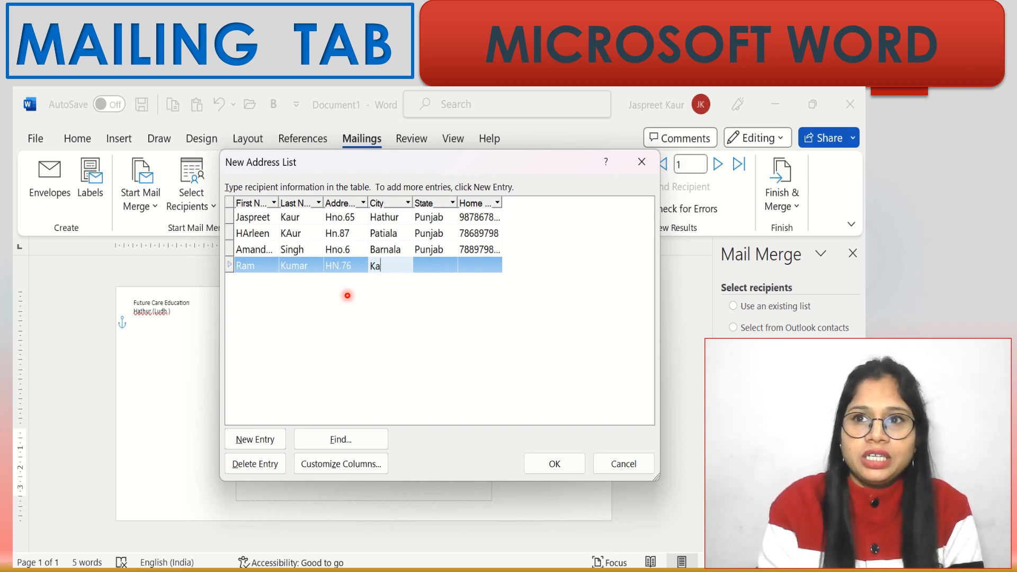
pyautogui.press('Tab')
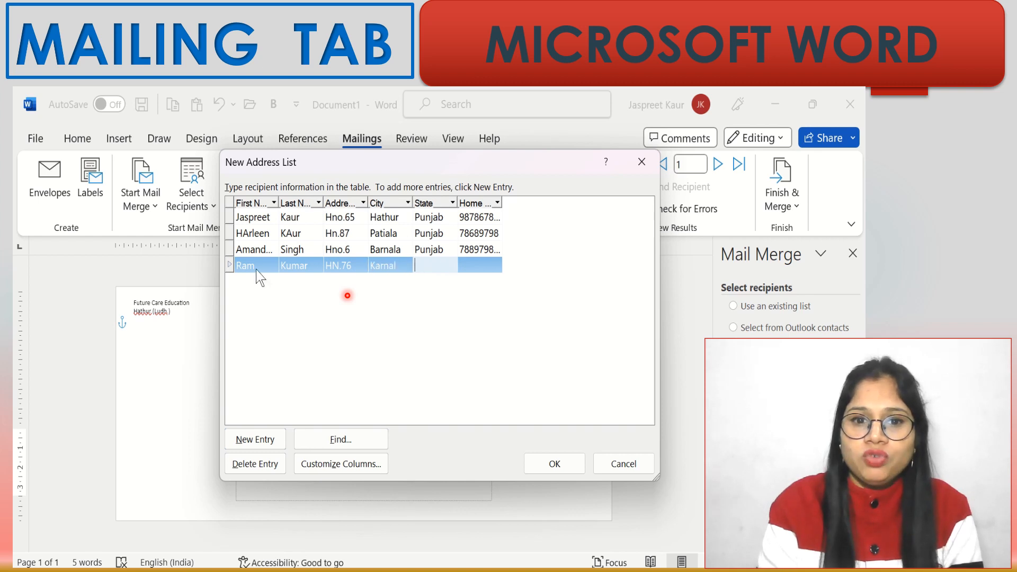
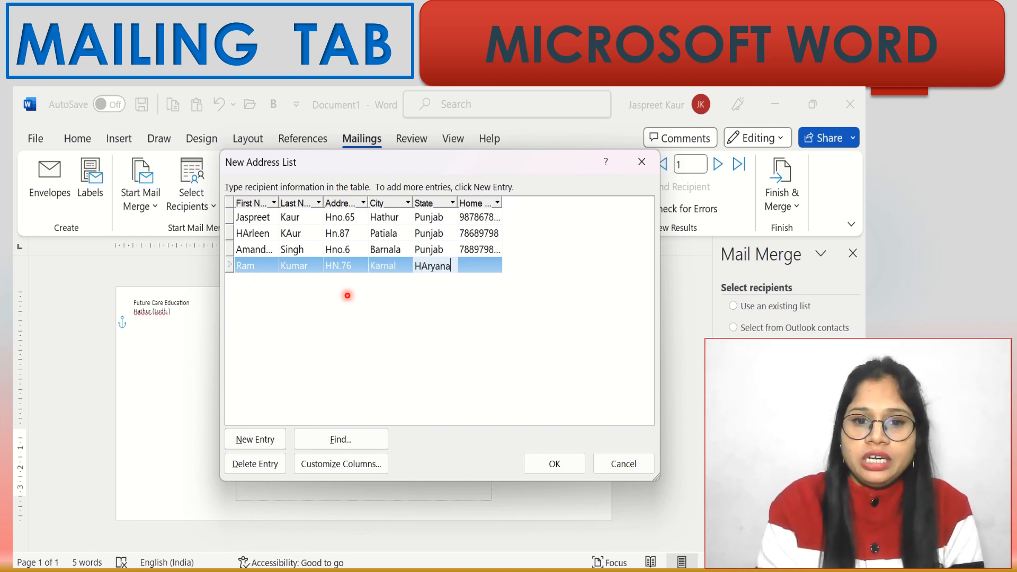
pyautogui.press('Tab')
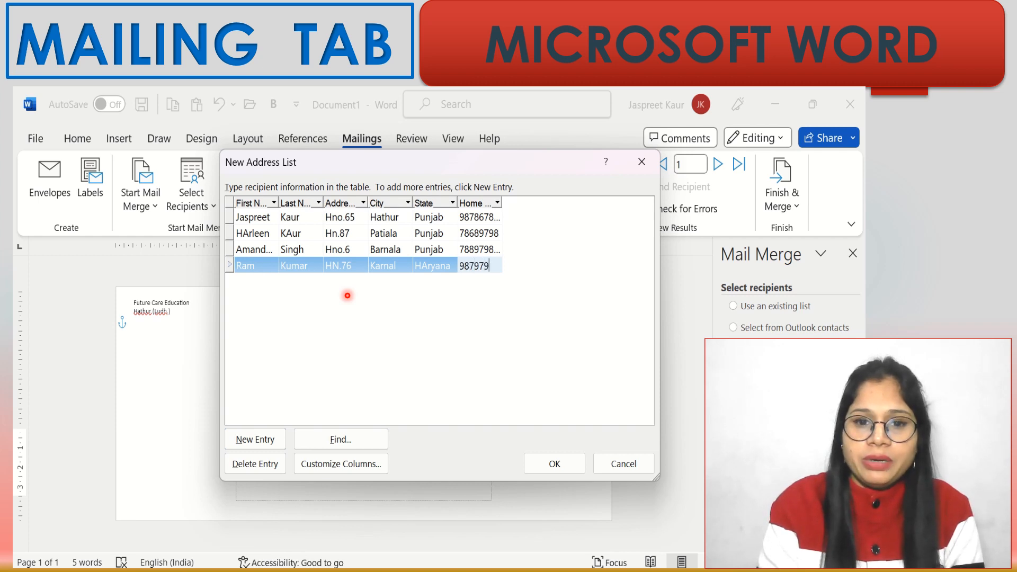
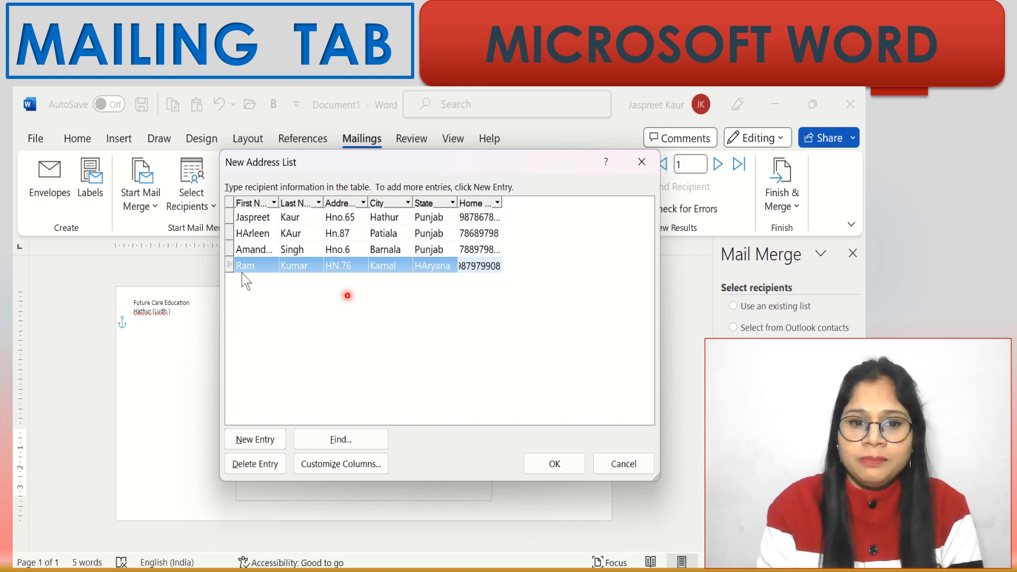
# - Correct the fourth entry's state from 'HAryana' to 'Haryana'
pyautogui.click(425, 265)
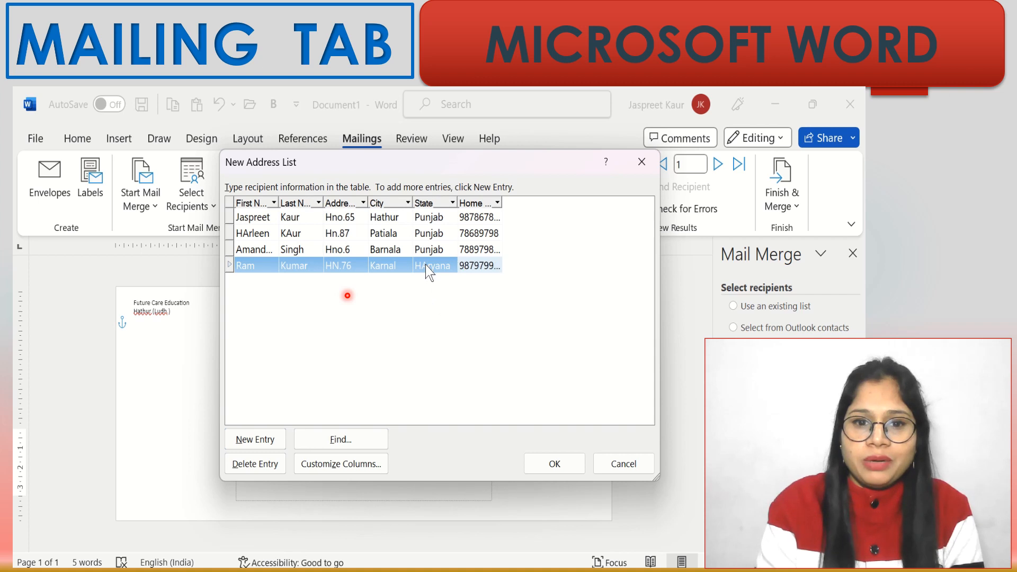
pyautogui.click(427, 265)
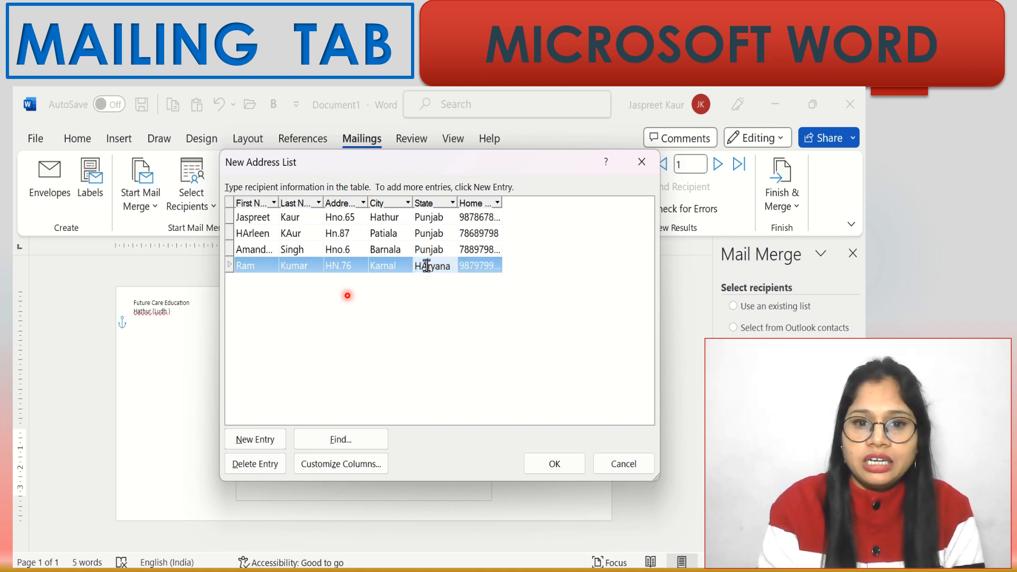
pyautogui.press('BackSpace')
pyautogui.write('a')
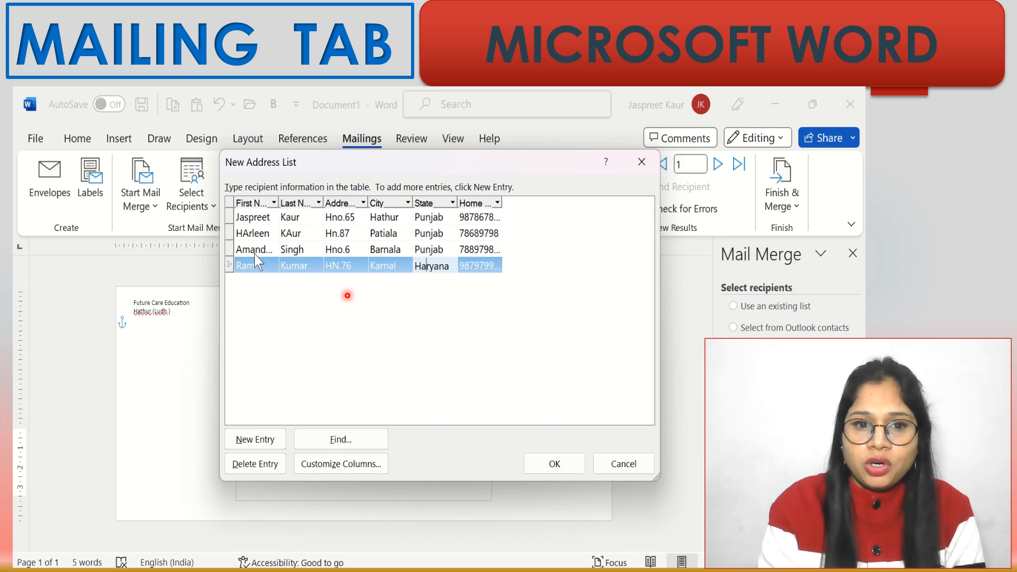
# - Replace the stray capital A with lowercase a in the second recipient's first and last name
pyautogui.click(250, 233)
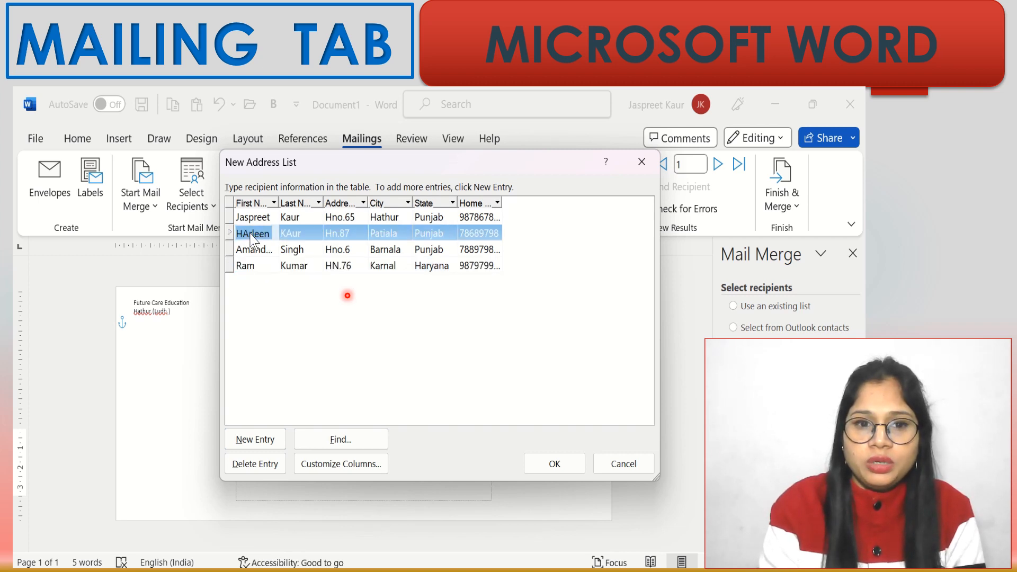
pyautogui.click(250, 233)
pyautogui.moveTo(250, 233); pyautogui.dragTo(311, 361)
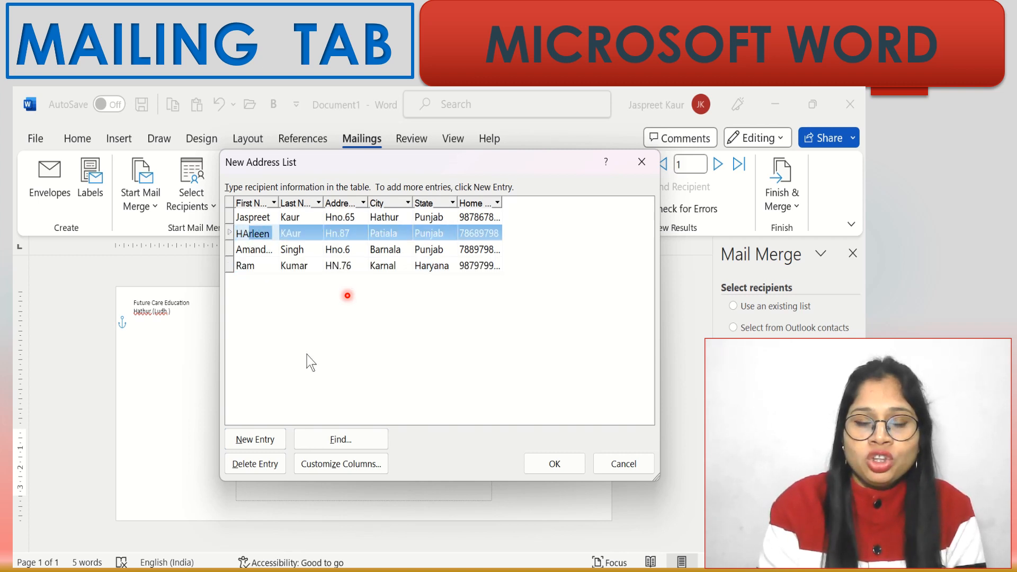
pyautogui.click(248, 231)
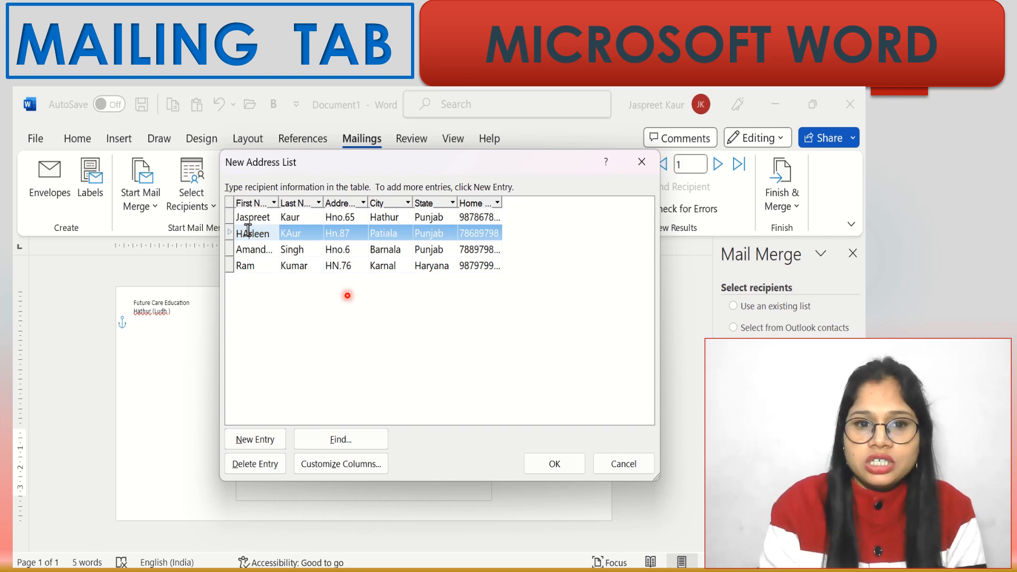
pyautogui.press('BackSpace')
pyautogui.write('a')
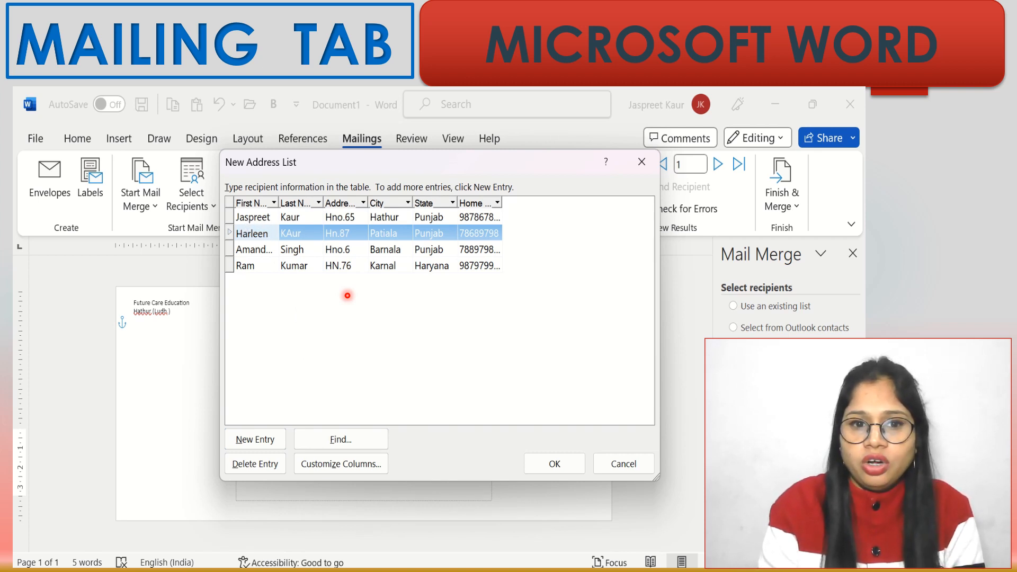
pyautogui.press('Tab')
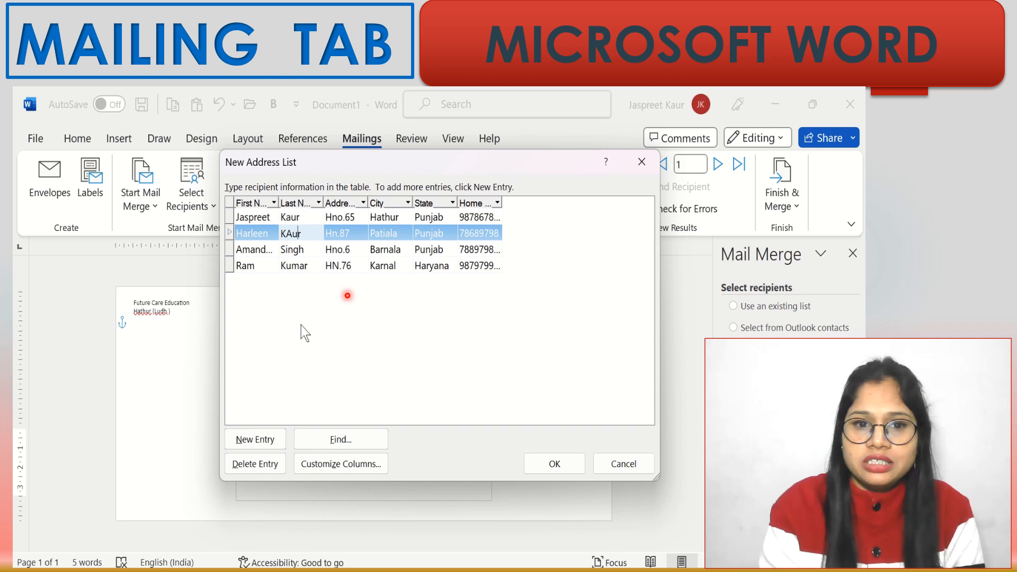
pyautogui.press('Left')
pyautogui.press('Left')
pyautogui.press('BackSpace')
pyautogui.write('a')
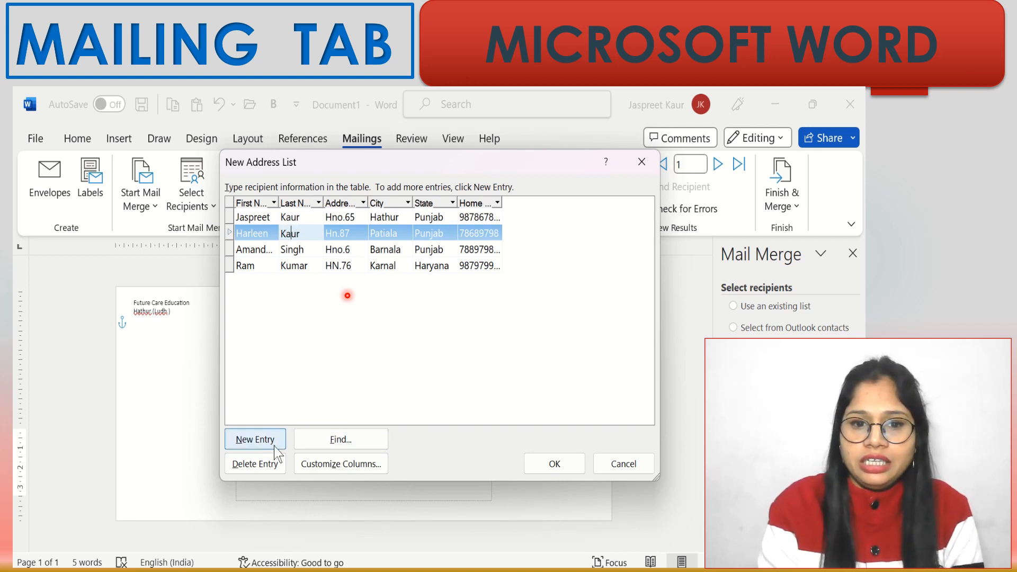
pyautogui.click(331, 340)
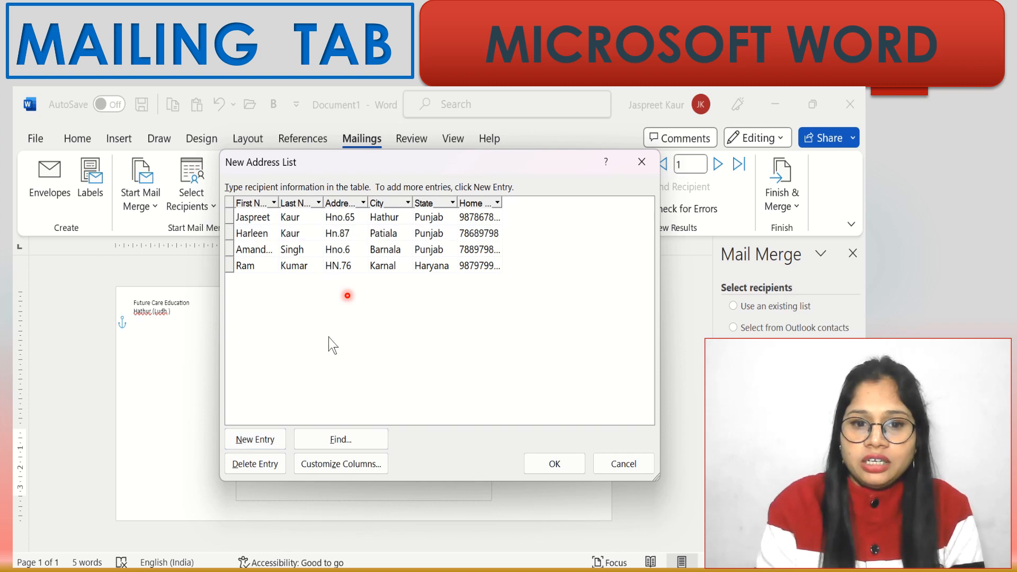
pyautogui.click(228, 265)
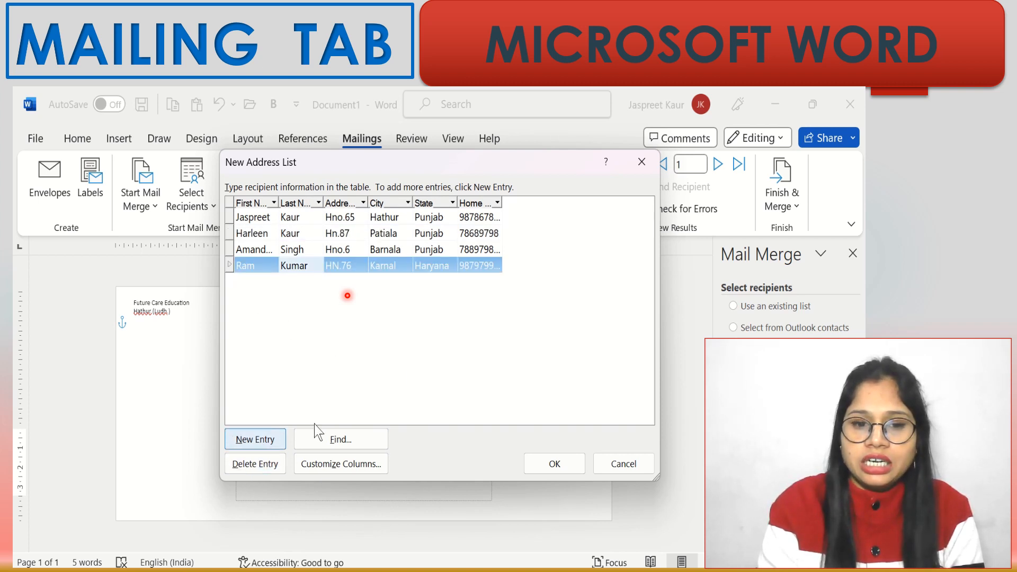
# - Save the address list as StudentRecord in the Documents folder
pyautogui.click(549, 471)
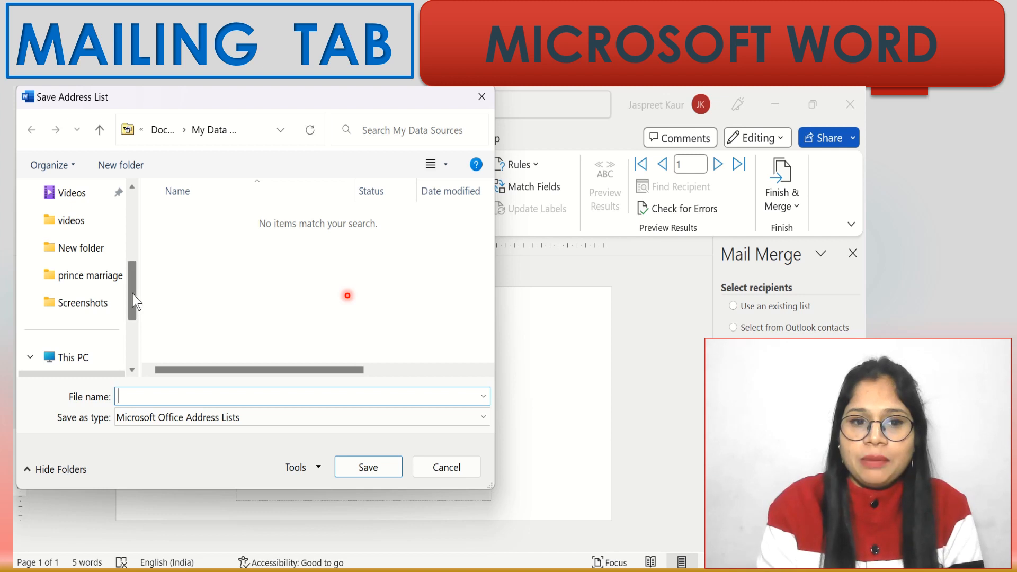
pyautogui.moveTo(137, 302); pyautogui.dragTo(134, 229)
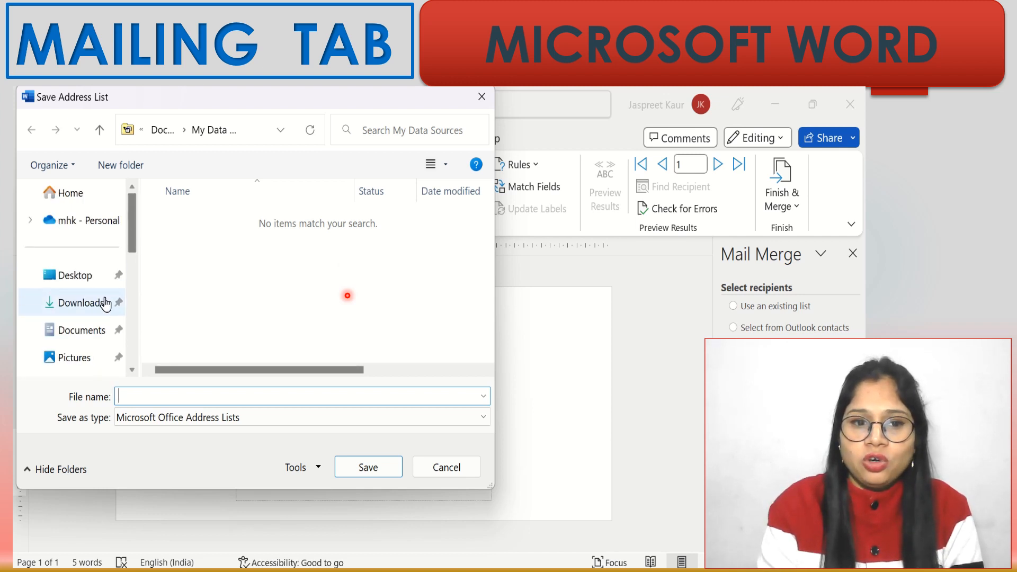
pyautogui.click(87, 334)
pyautogui.click(193, 395)
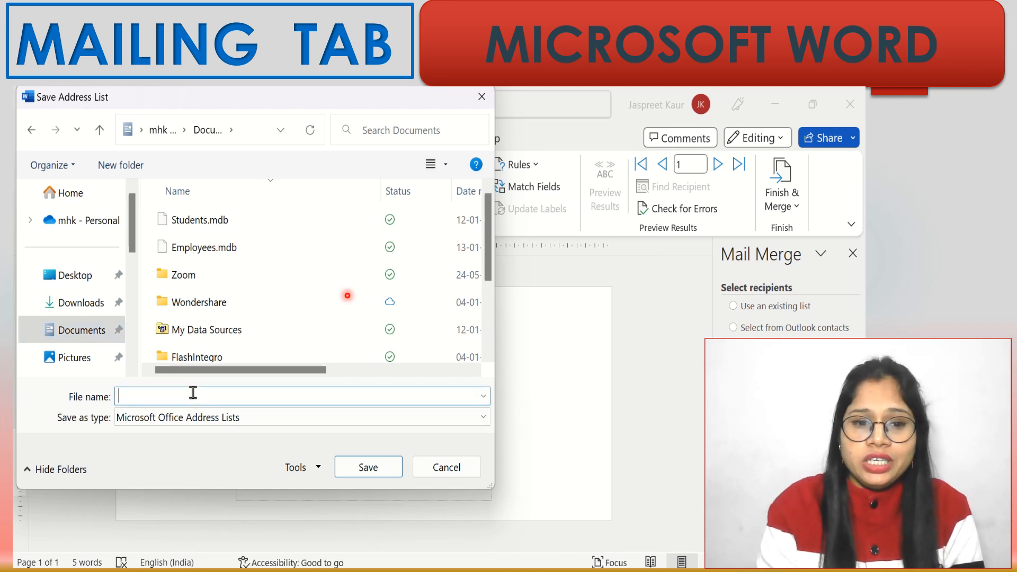
pyautogui.write('Stud')
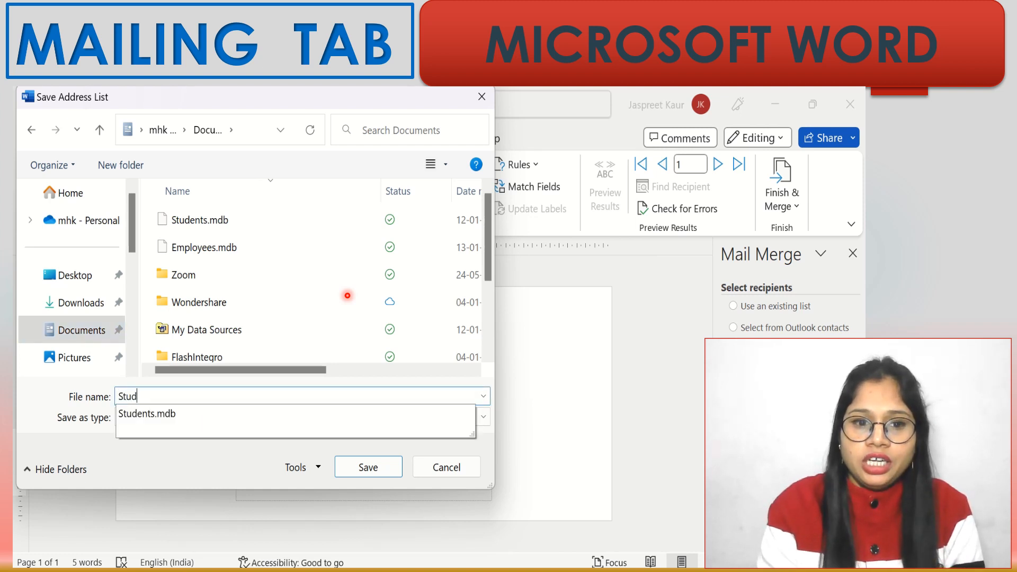
pyautogui.write('entRecord')
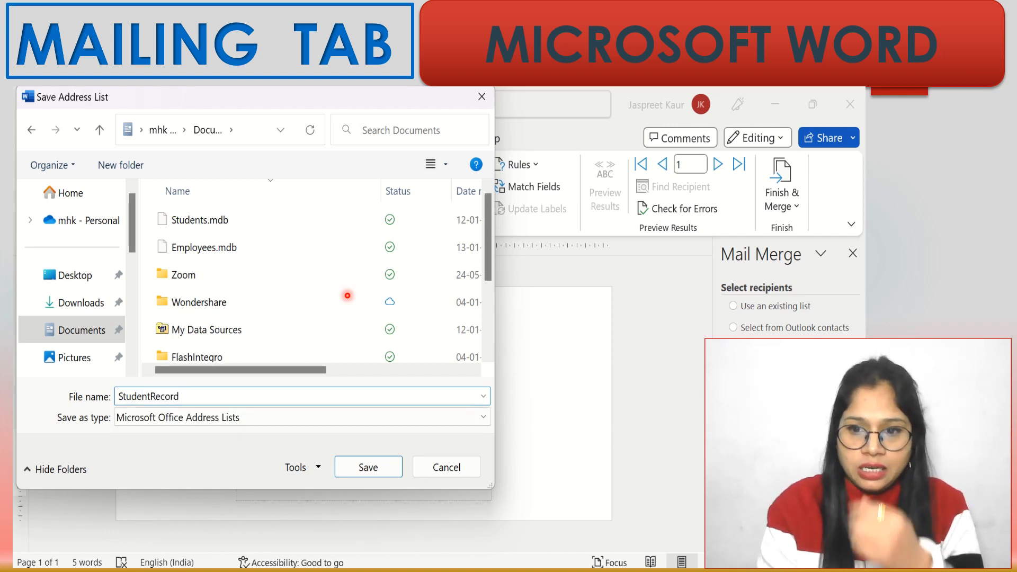
pyautogui.click(369, 467)
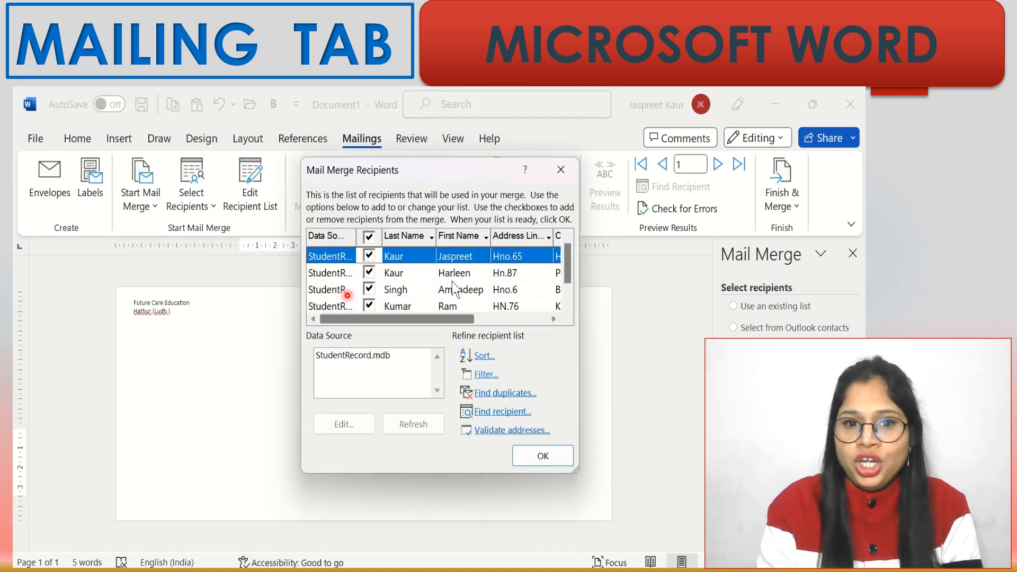
# - Clear all recipients, re-tick each of the four students individually, and confirm the list
pyautogui.moveTo(567, 266); pyautogui.dragTo(567, 303)
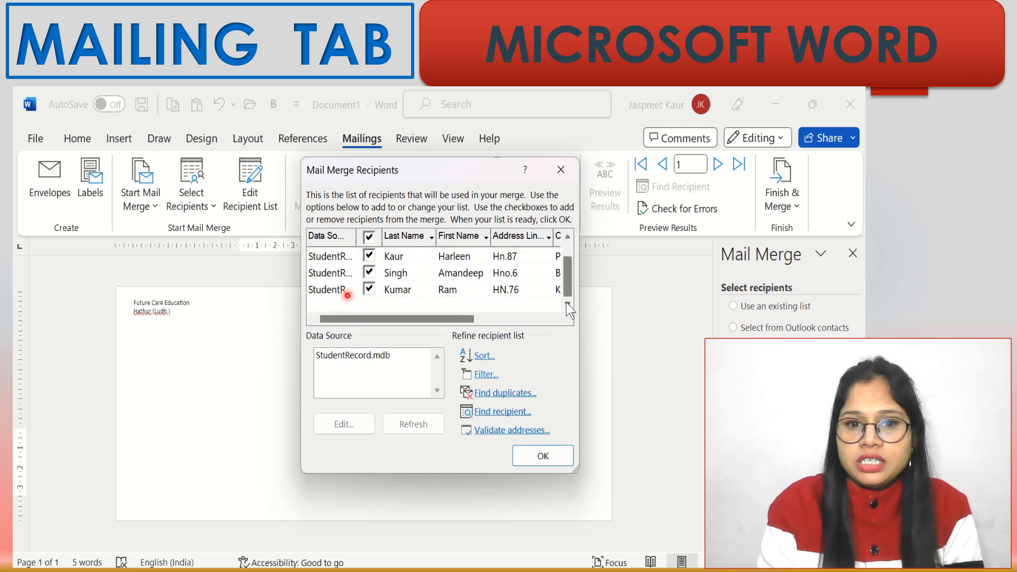
pyautogui.click(369, 237)
pyautogui.click(371, 289)
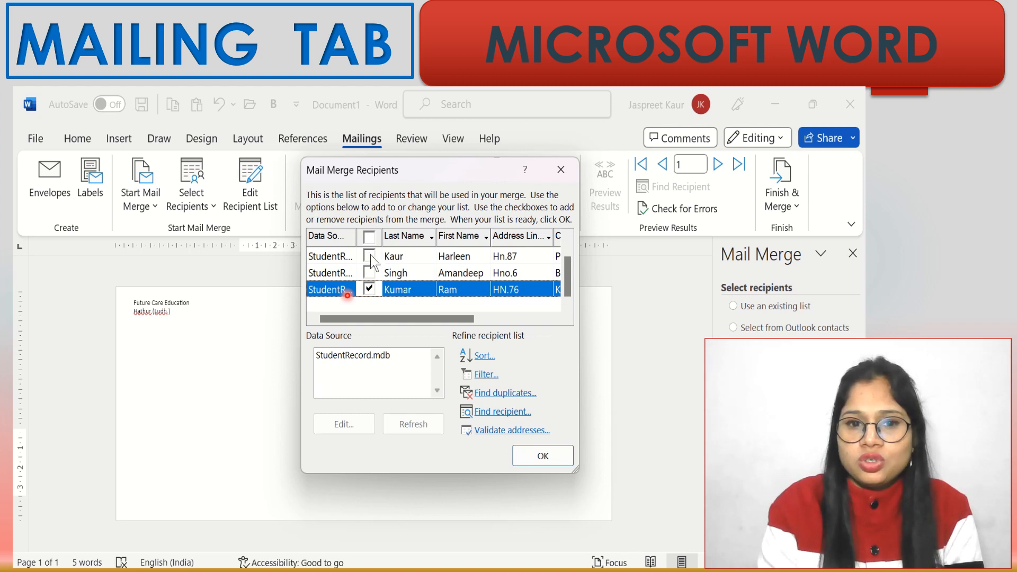
pyautogui.click(370, 255)
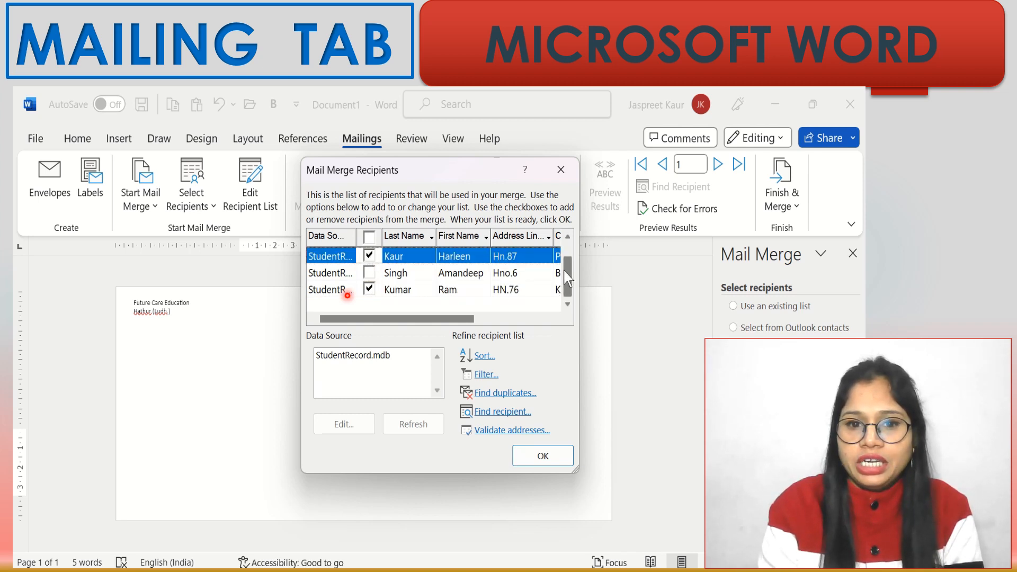
pyautogui.moveTo(567, 278); pyautogui.dragTo(561, 247)
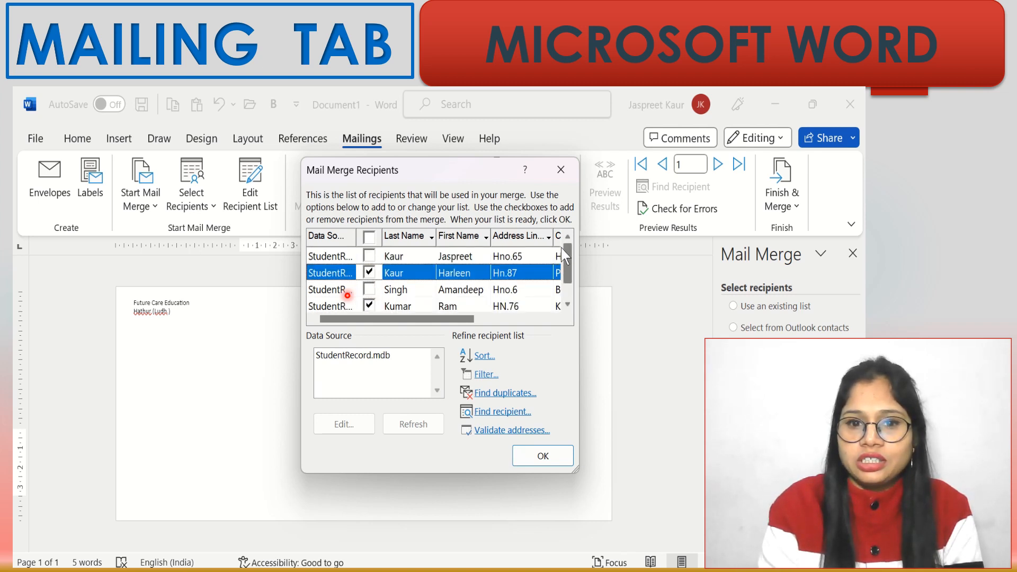
pyautogui.click(368, 255)
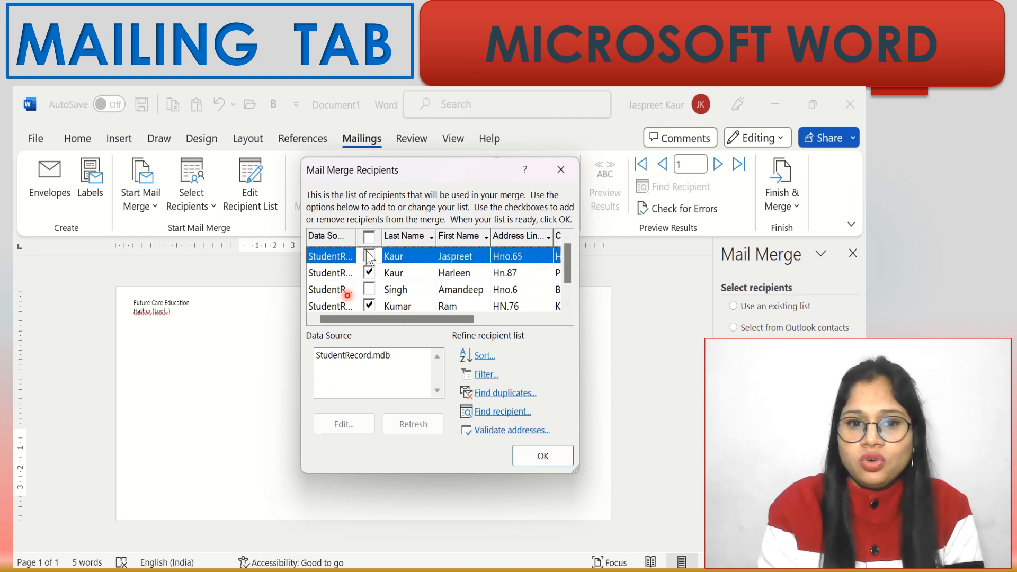
pyautogui.click(370, 290)
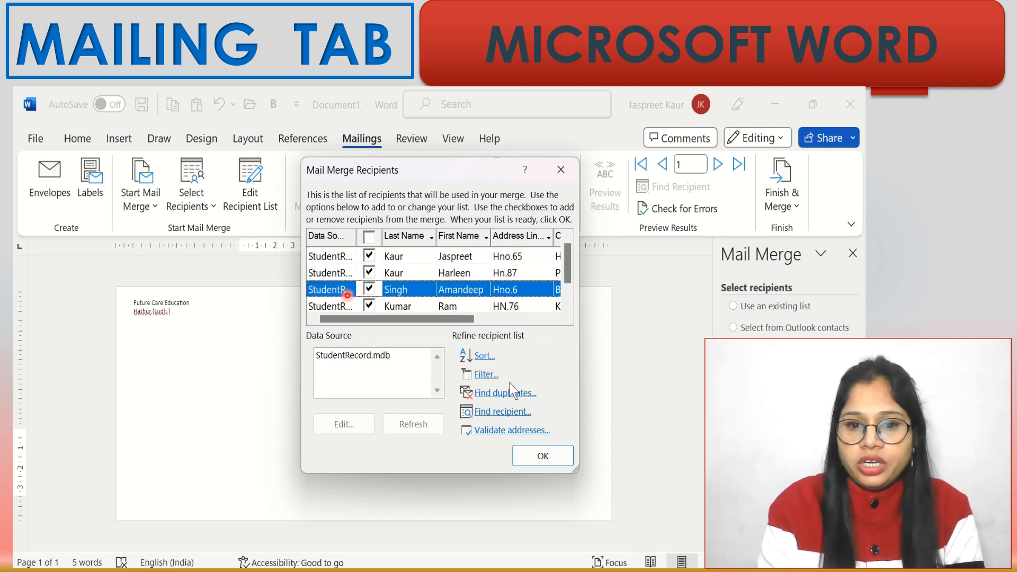
pyautogui.click(543, 456)
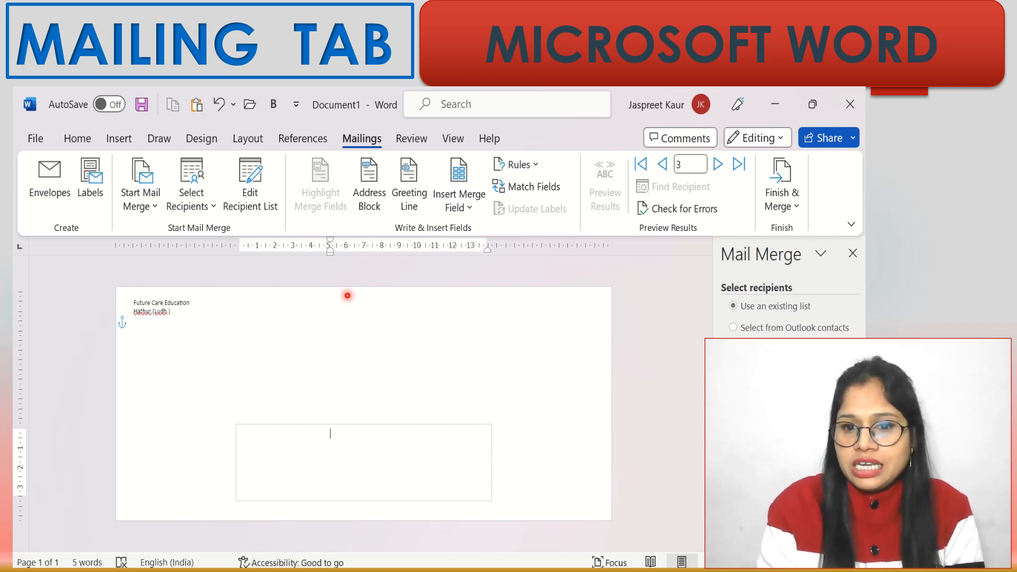
# - Insert an address block on the envelope using the 'Joshua Randall Jr.' name format
pyautogui.click(790, 522)
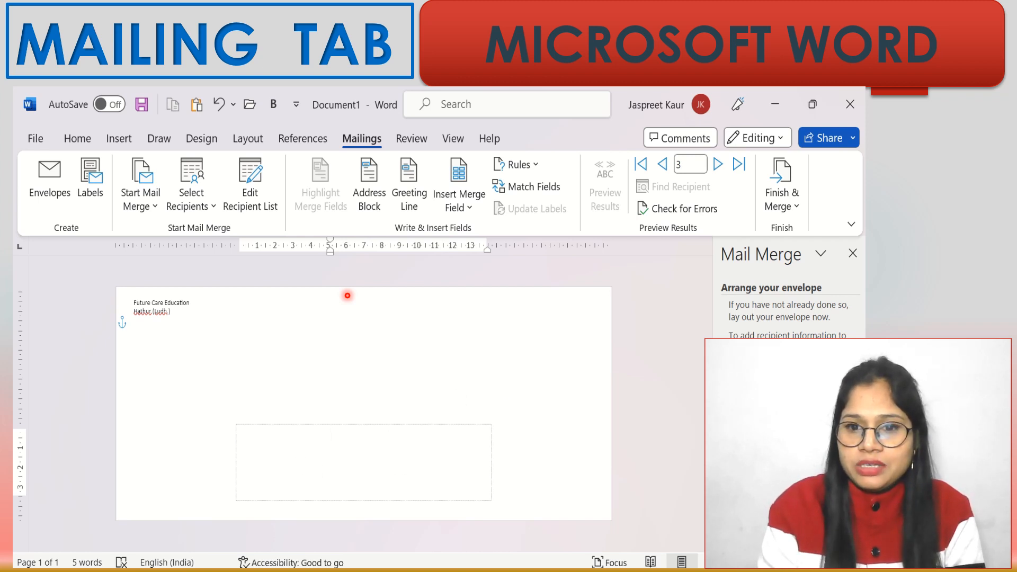
pyautogui.click(763, 395)
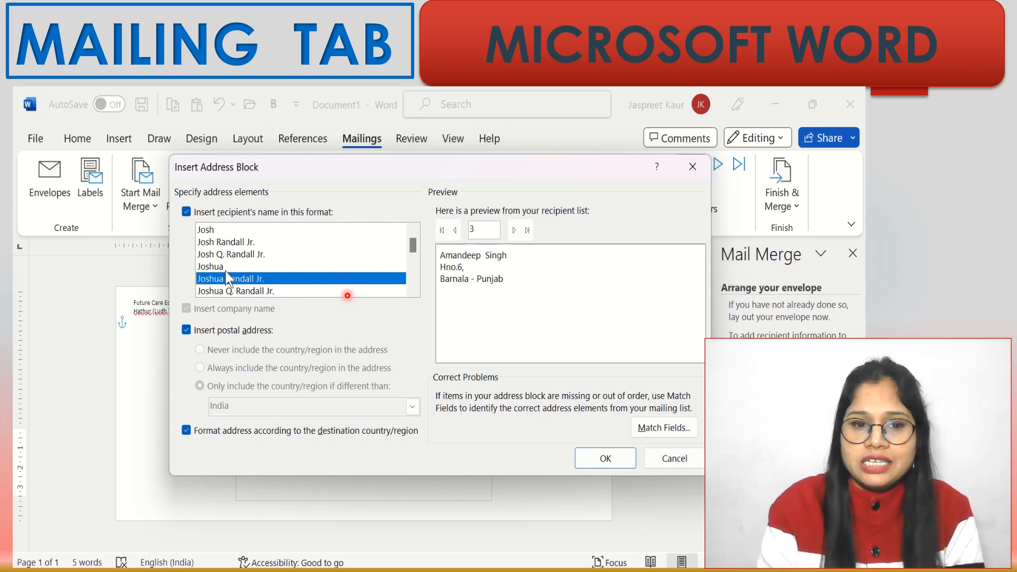
pyautogui.click(227, 254)
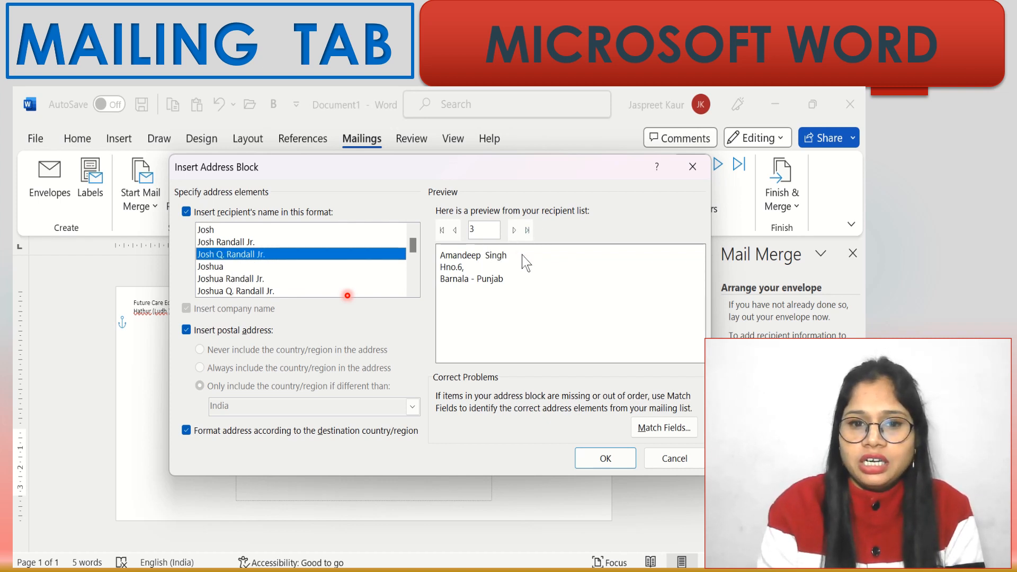
pyautogui.click(209, 230)
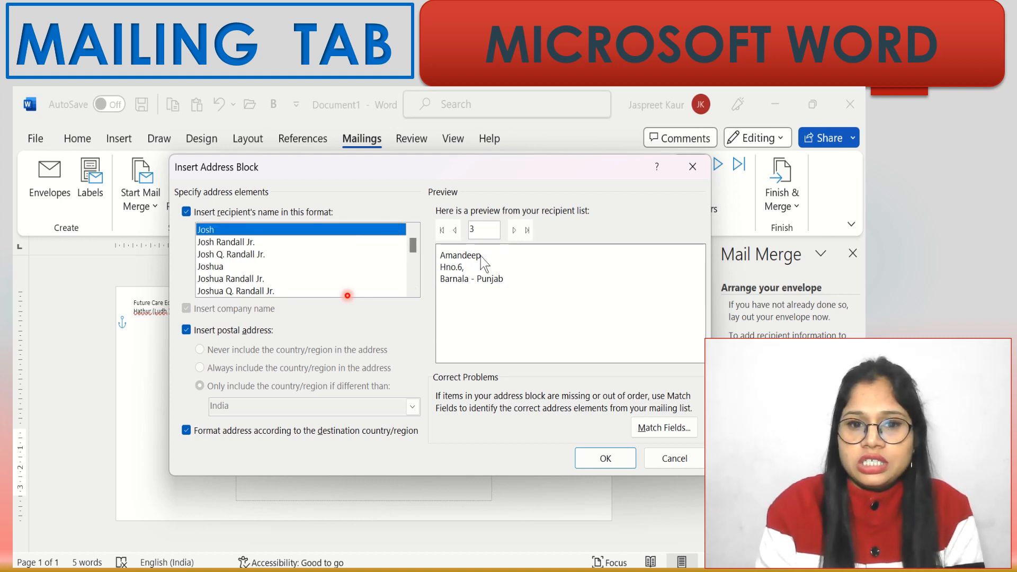
pyautogui.click(240, 280)
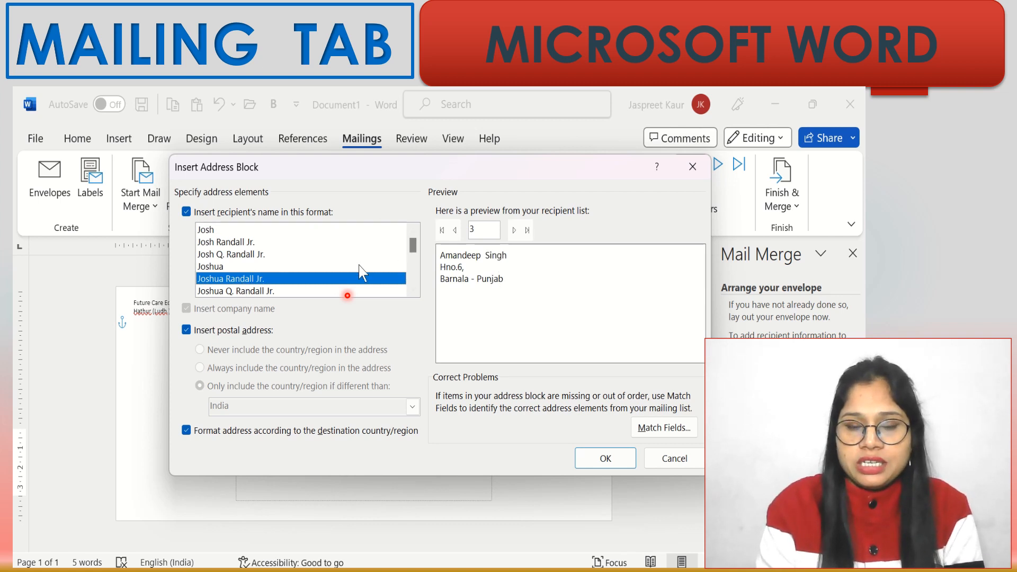
pyautogui.click(599, 453)
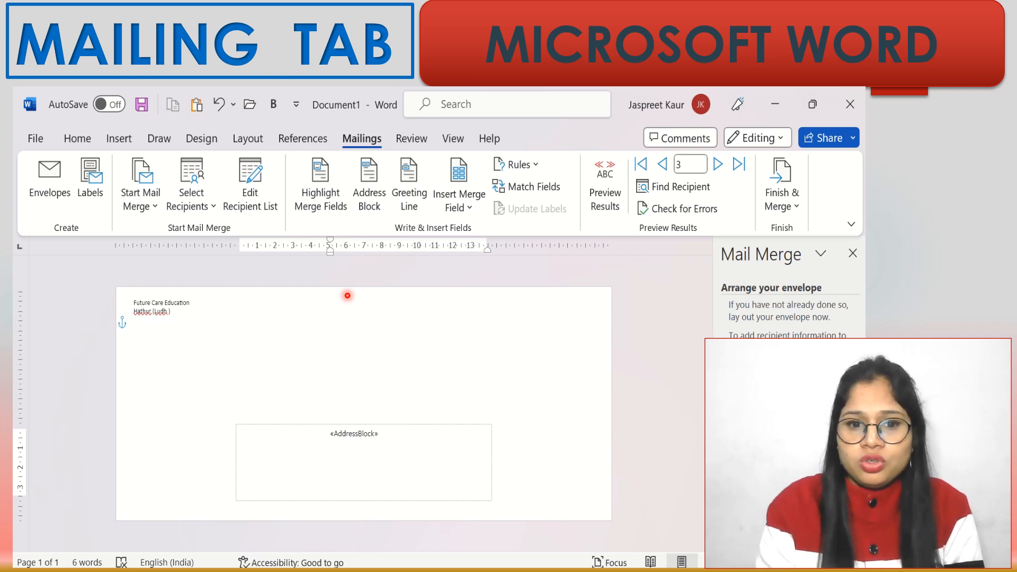
# - Insert a greeting line with the 'Dear' salutation after the address block
pyautogui.click(409, 199)
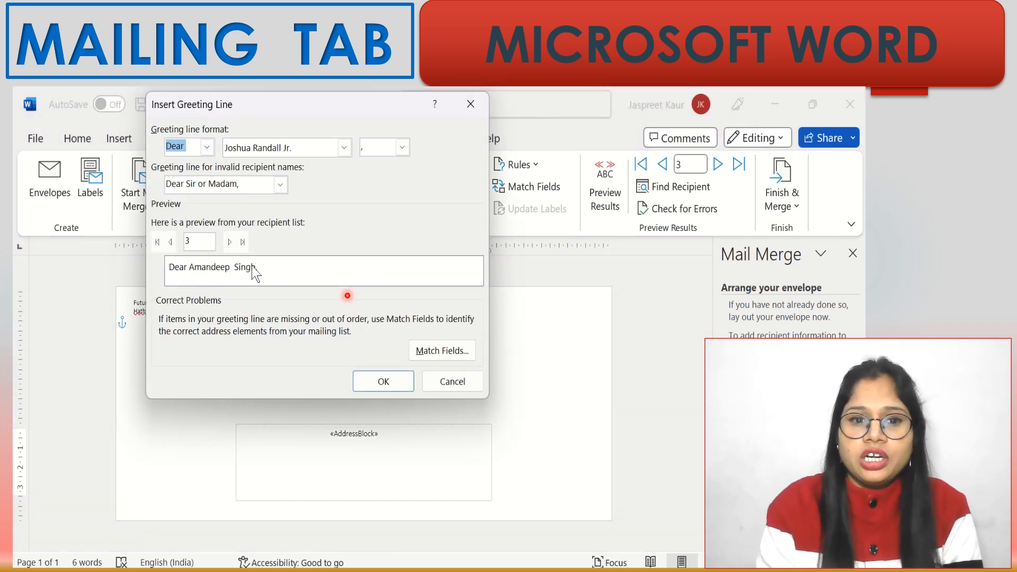
pyautogui.click(207, 147)
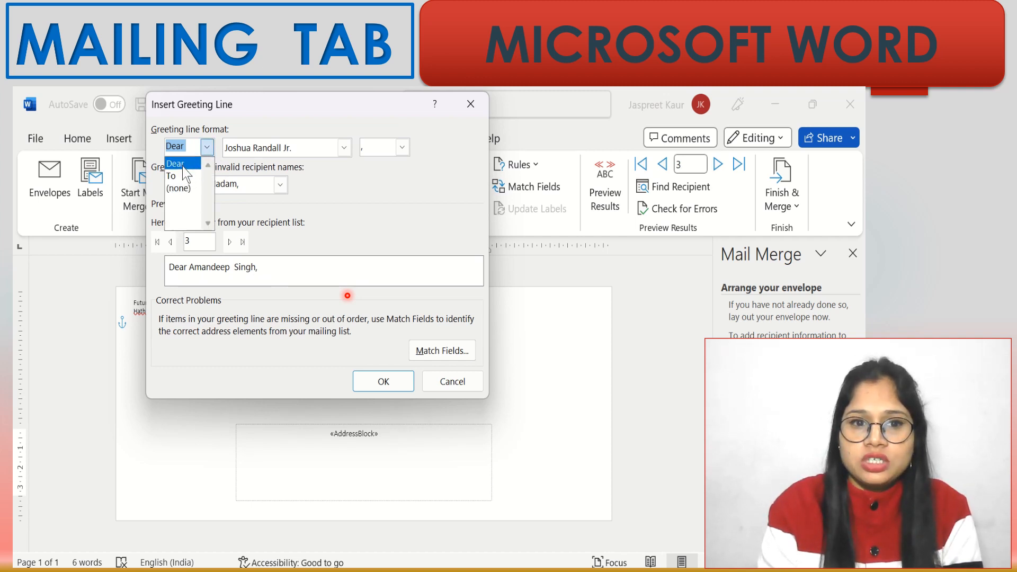
pyautogui.click(183, 167)
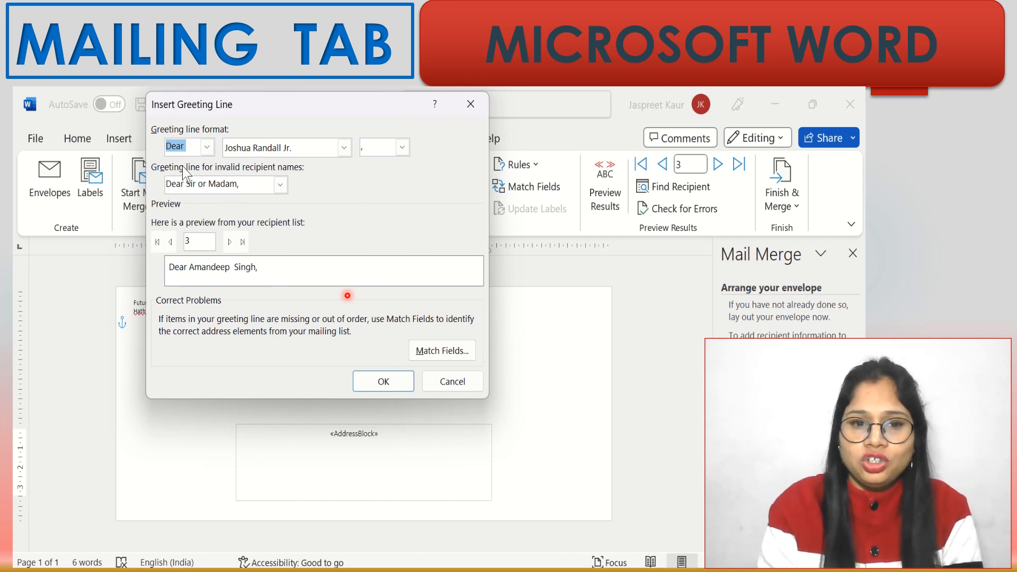
pyautogui.click(383, 383)
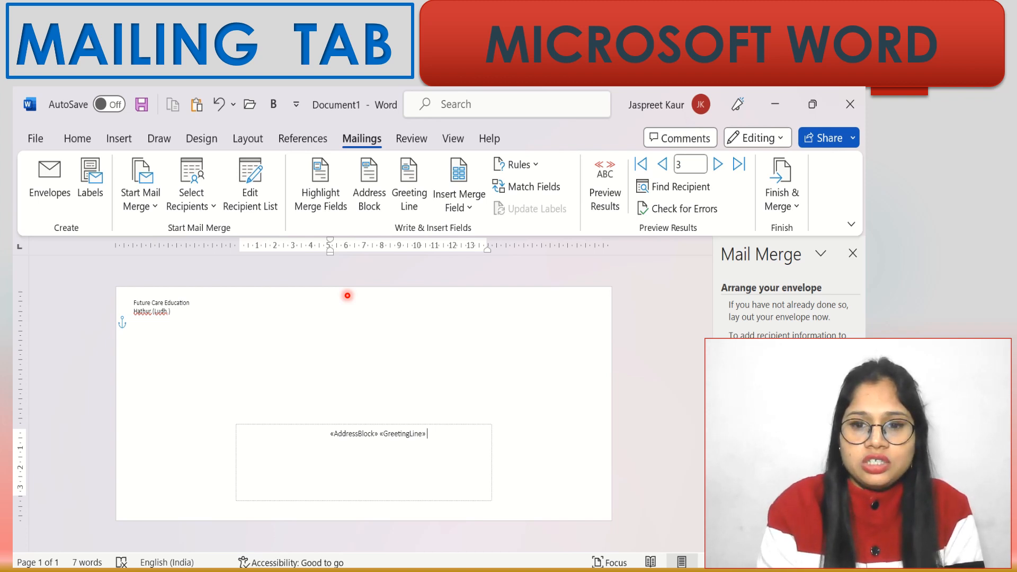
pyautogui.click(768, 425)
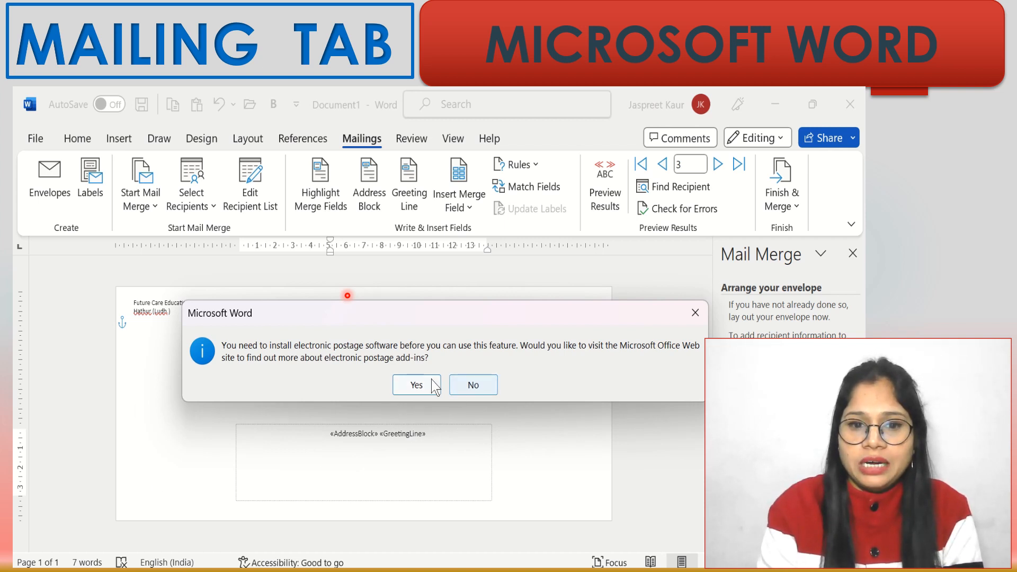
# - Dismiss the electronic postage message and bring up Insert Merge Field via More items
pyautogui.click(696, 314)
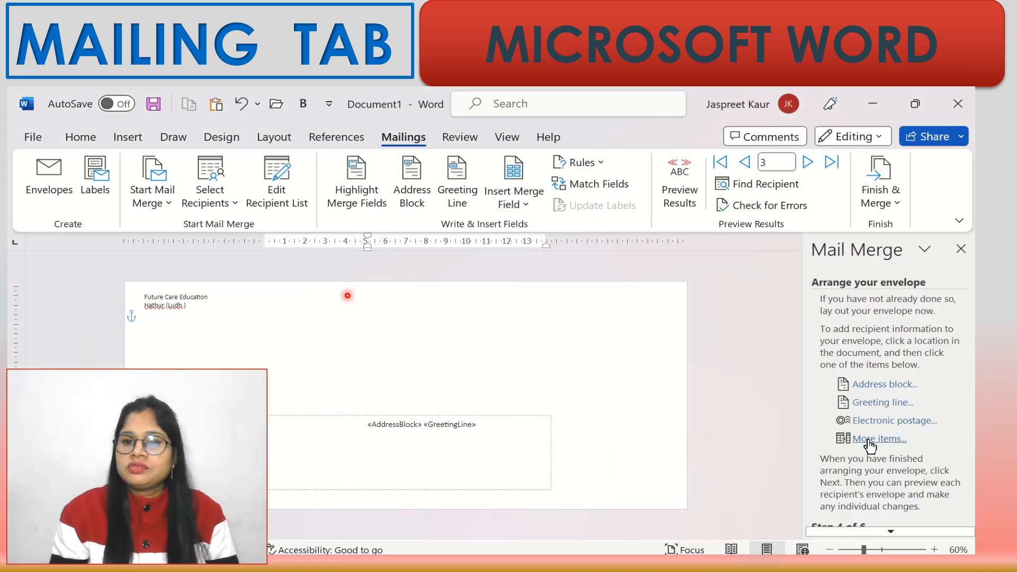
pyautogui.click(871, 440)
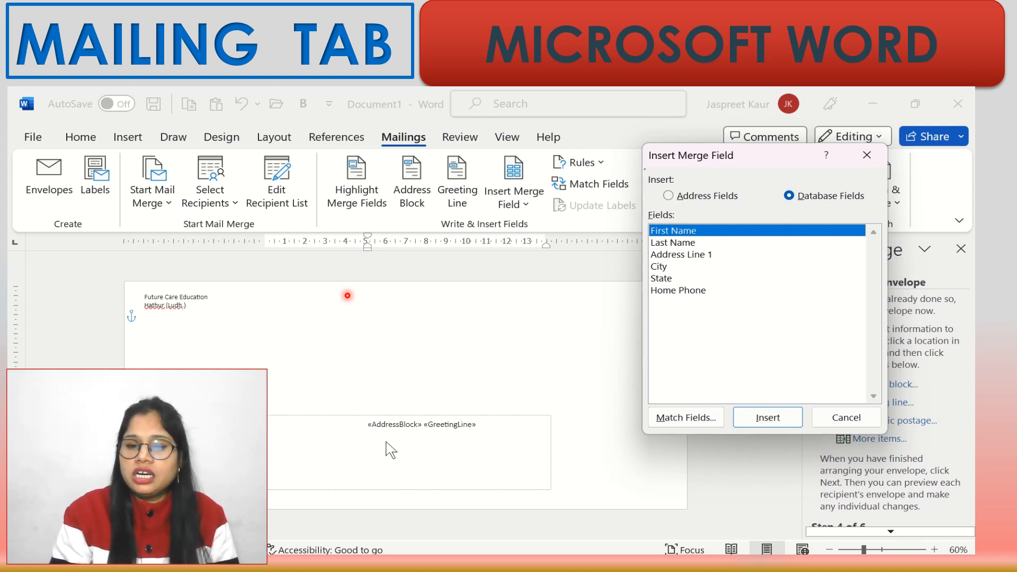
# - Switch to Database Fields and insert First Name and Last Name after the greeting
pyautogui.click(669, 196)
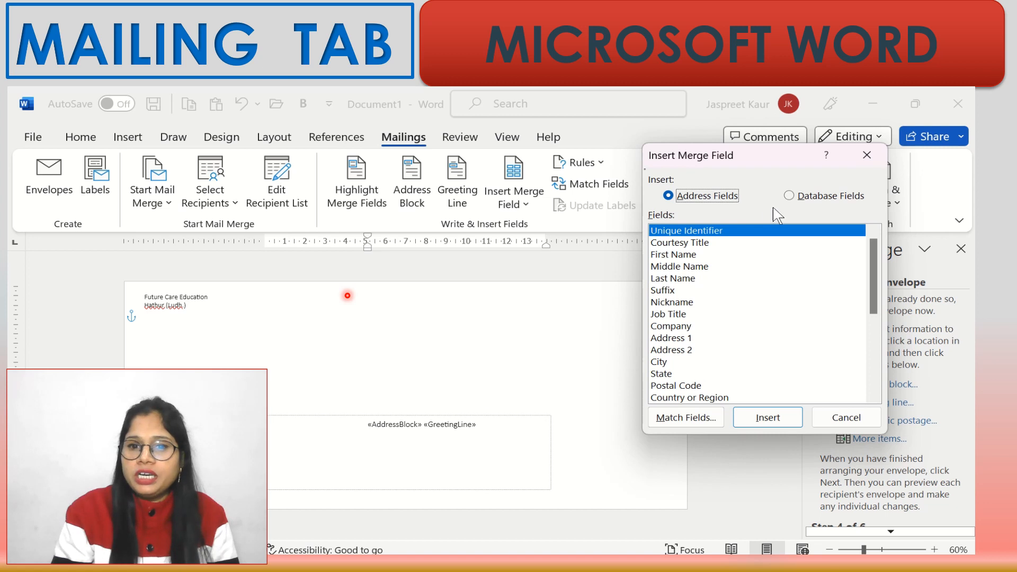
pyautogui.click(792, 197)
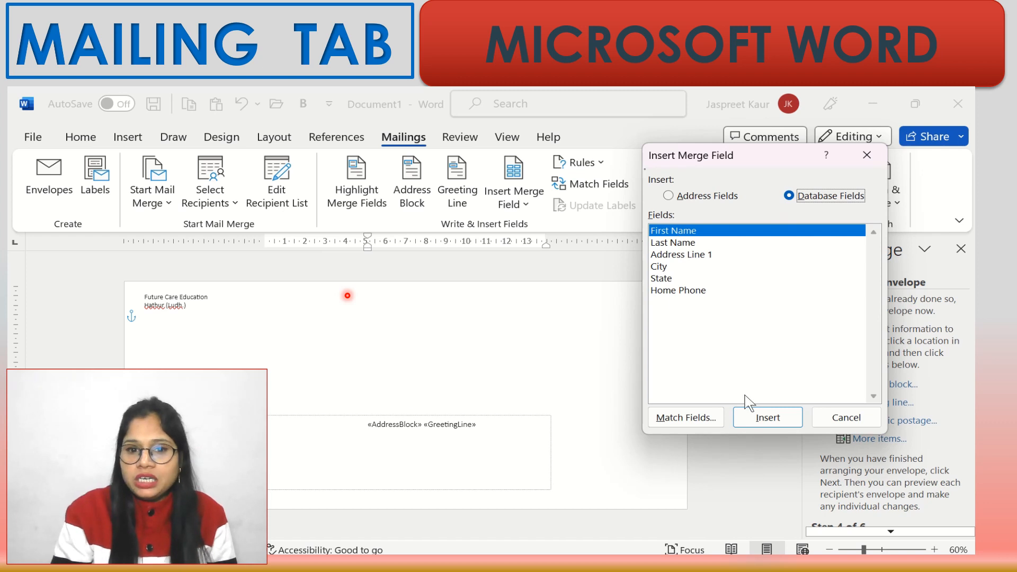
pyautogui.click(767, 418)
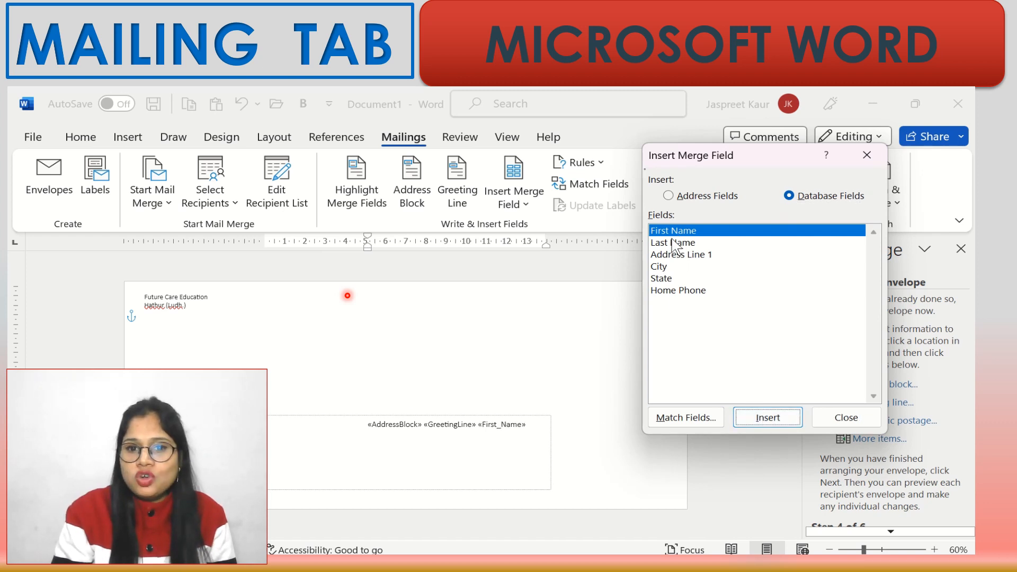
pyautogui.click(674, 244)
pyautogui.click(779, 419)
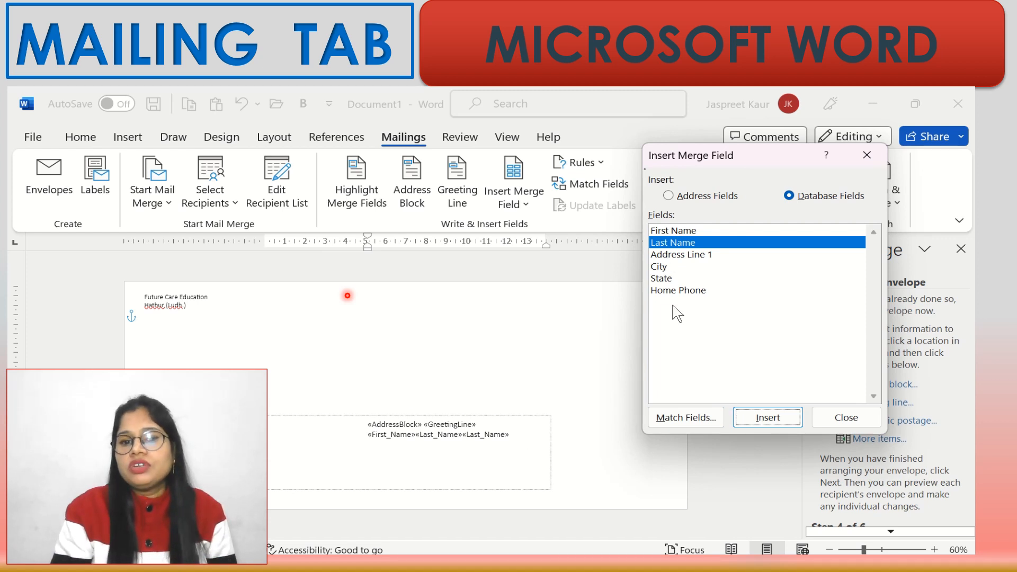
# - Insert the Address Line 1, City, State and Home Phone fields, then close the dialog
pyautogui.click(691, 255)
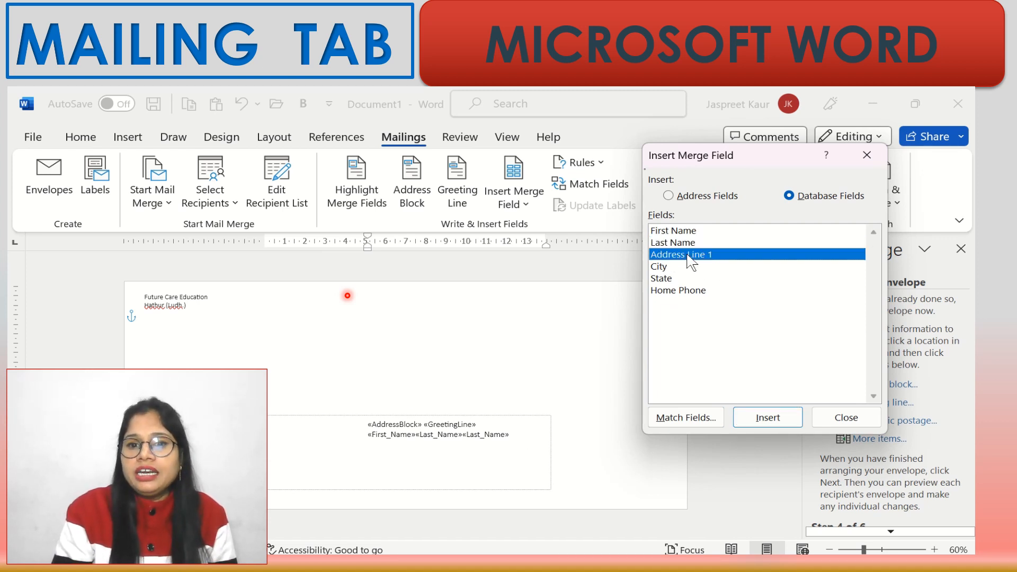
pyautogui.click(758, 420)
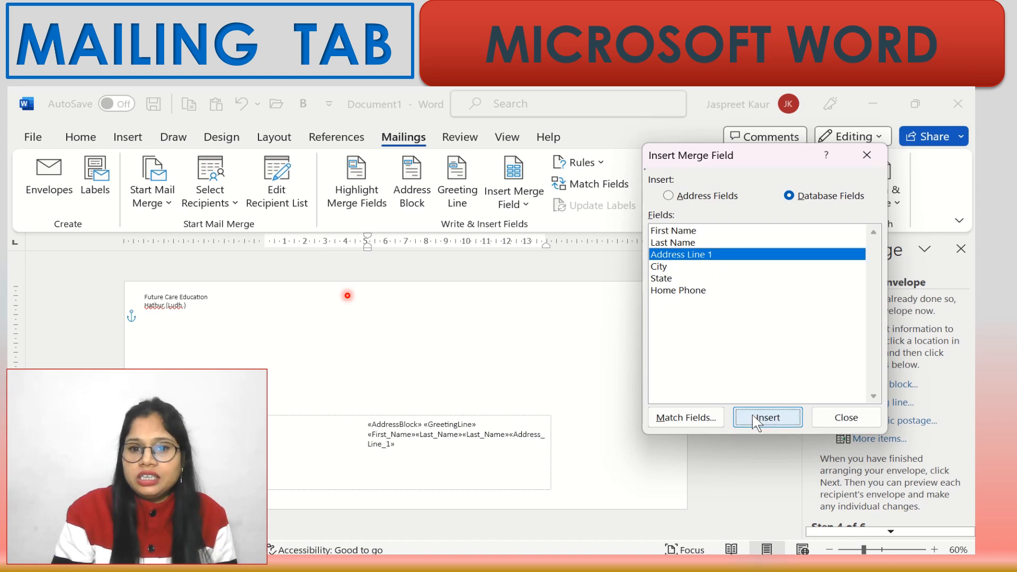
pyautogui.click(662, 267)
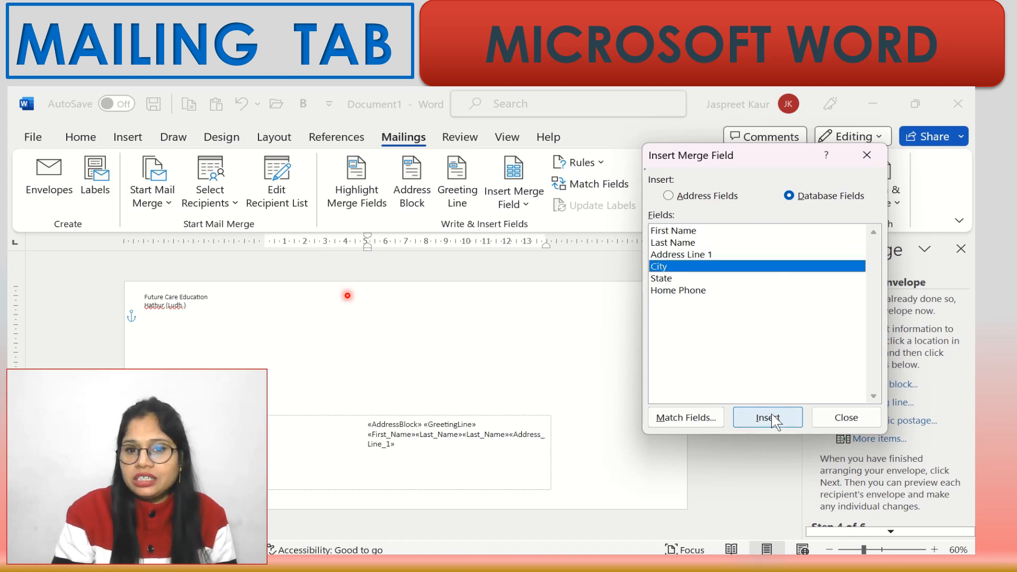
pyautogui.click(774, 421)
pyautogui.click(664, 279)
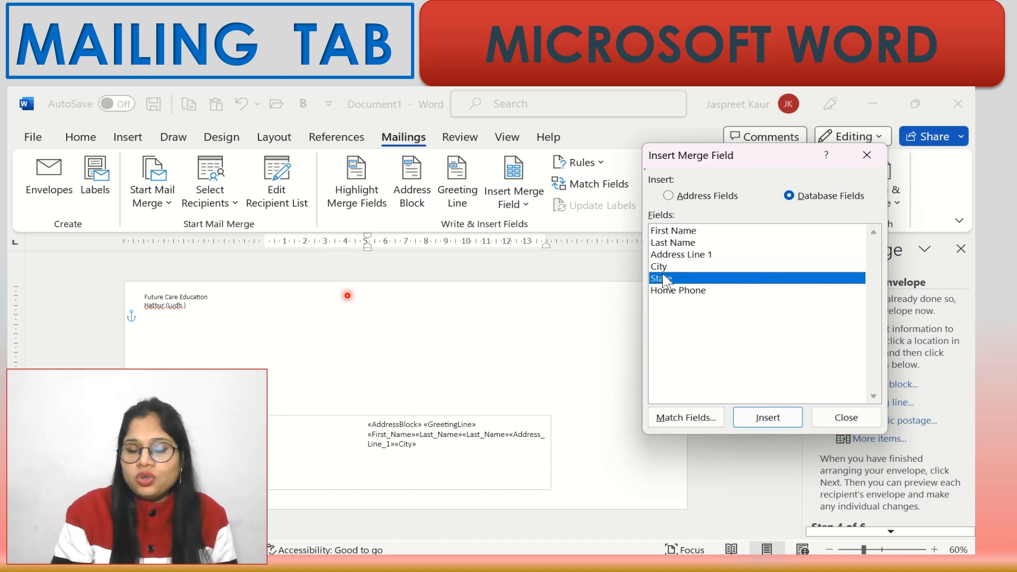
pyautogui.click(780, 422)
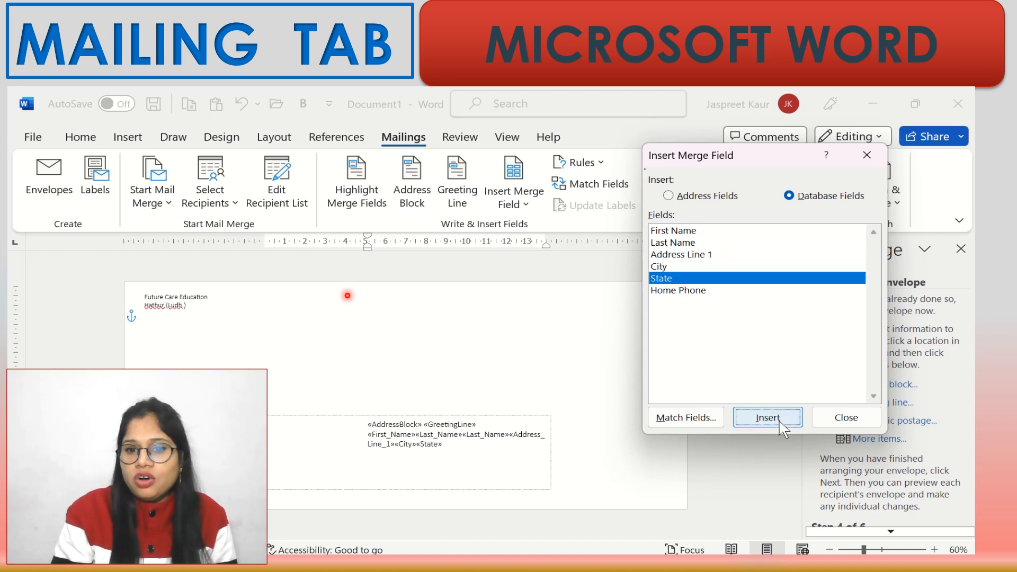
pyautogui.click(683, 291)
pyautogui.click(761, 420)
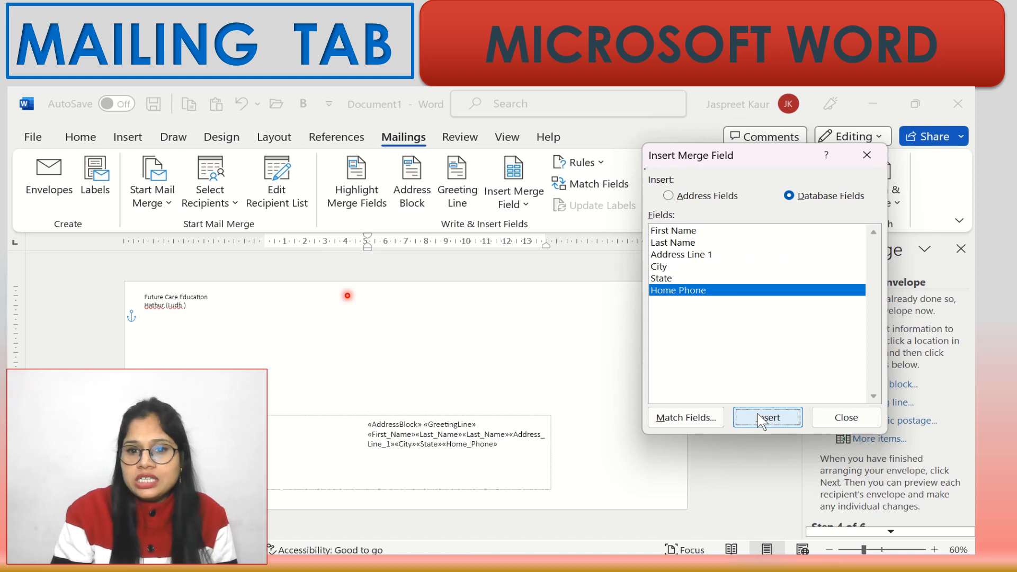
pyautogui.click(867, 154)
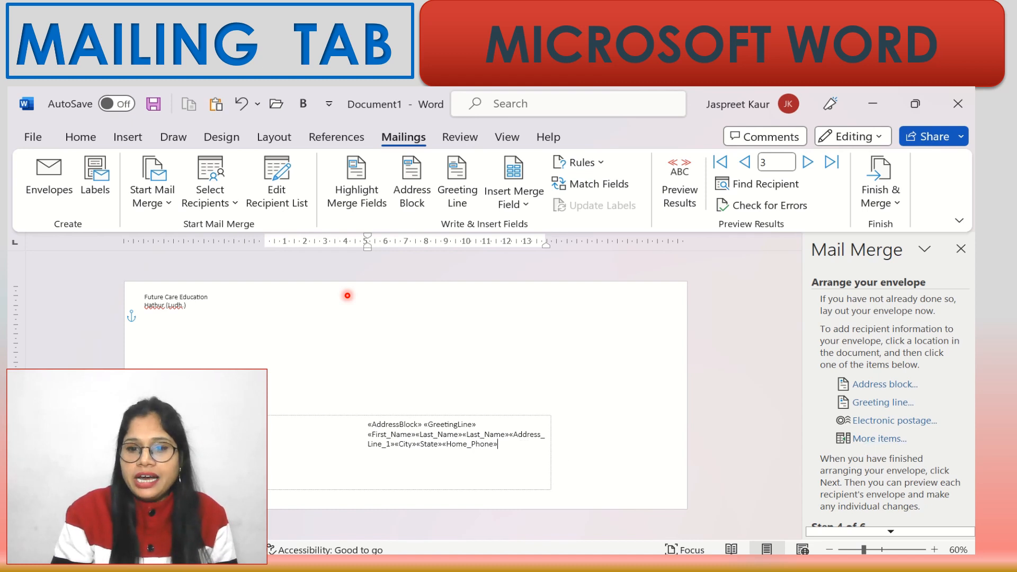
pyautogui.scroll(-2, 892, 535)
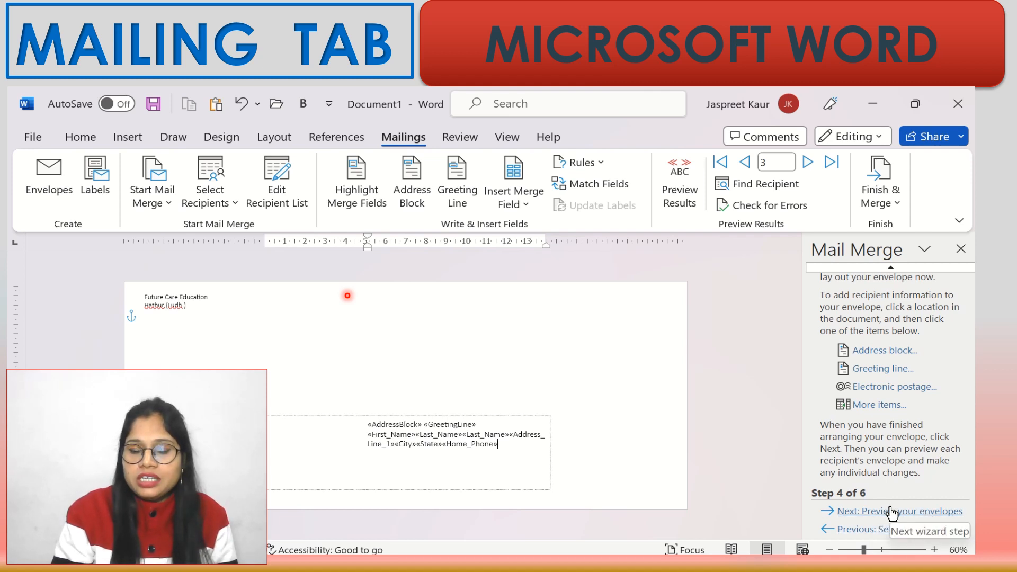
# - Preview the envelope, remove the duplicate surname, and put address and phone on separate lines
pyautogui.click(892, 512)
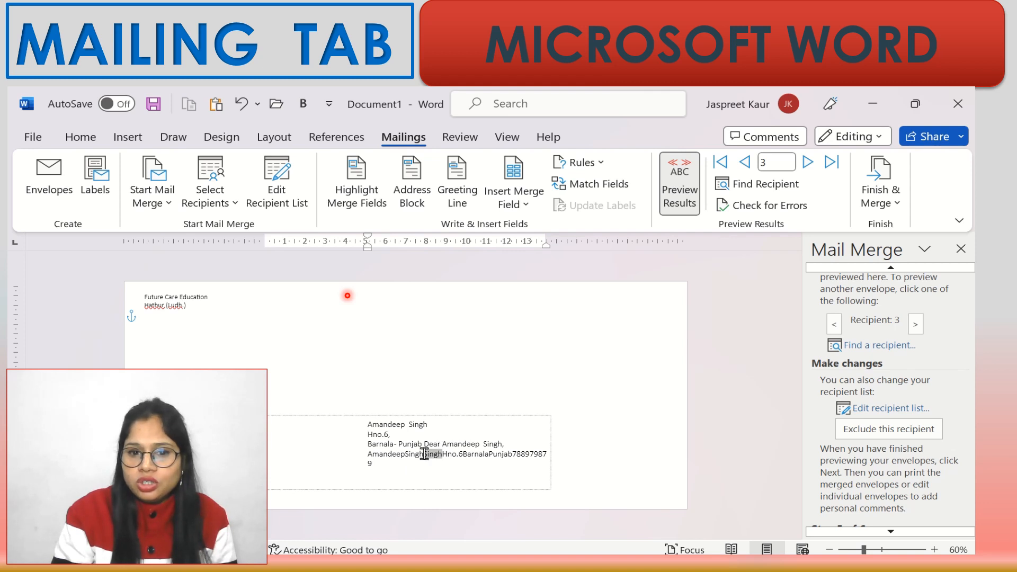
pyautogui.press('Return')
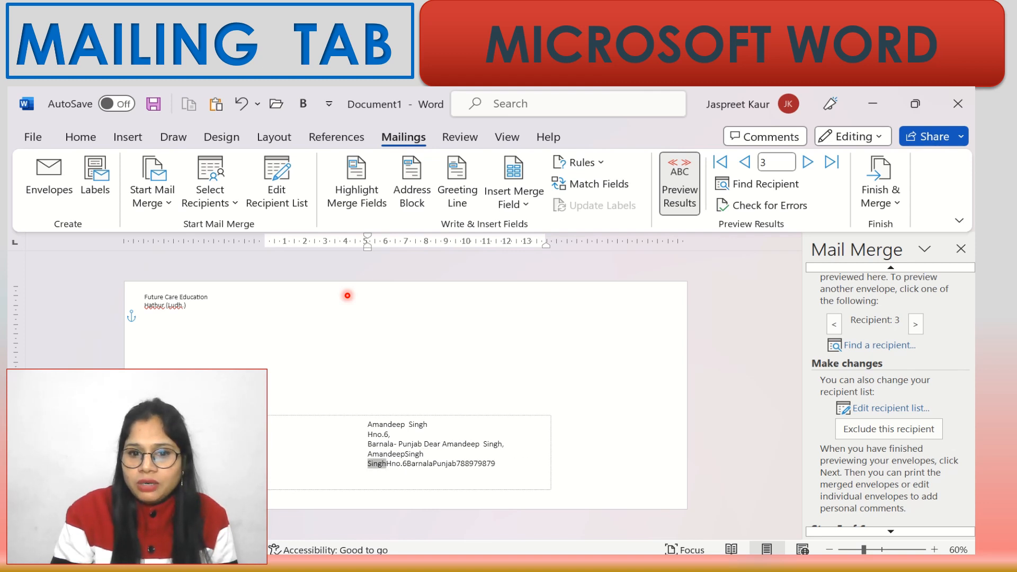
pyautogui.click(387, 465)
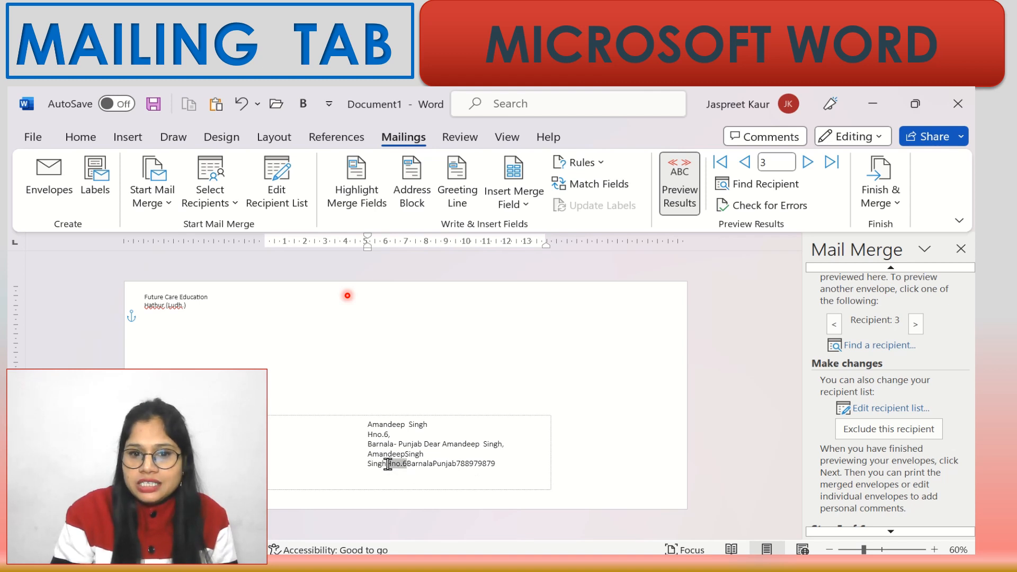
pyautogui.press('BackSpace')
pyautogui.press('BackSpace')
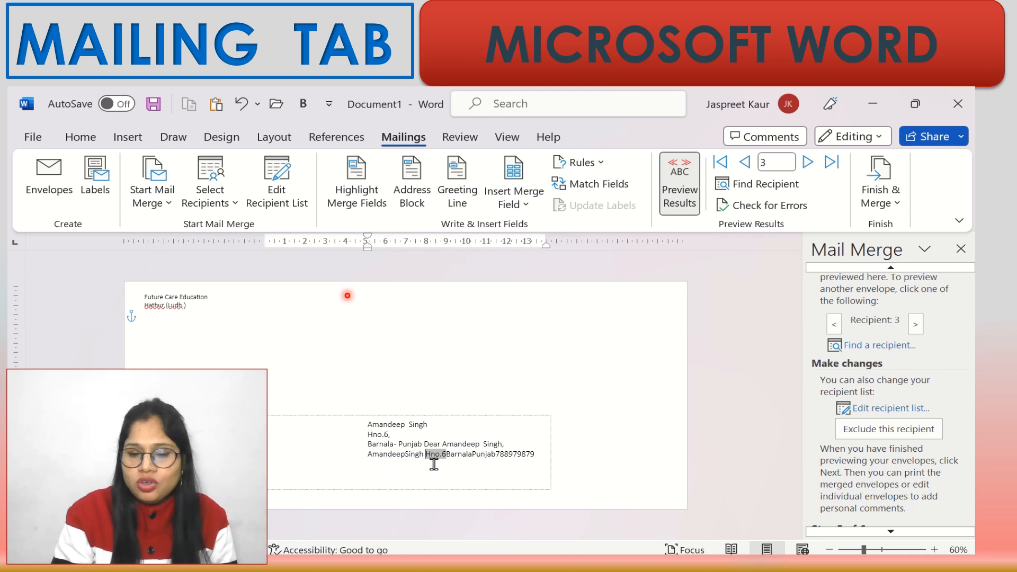
pyautogui.press('Return')
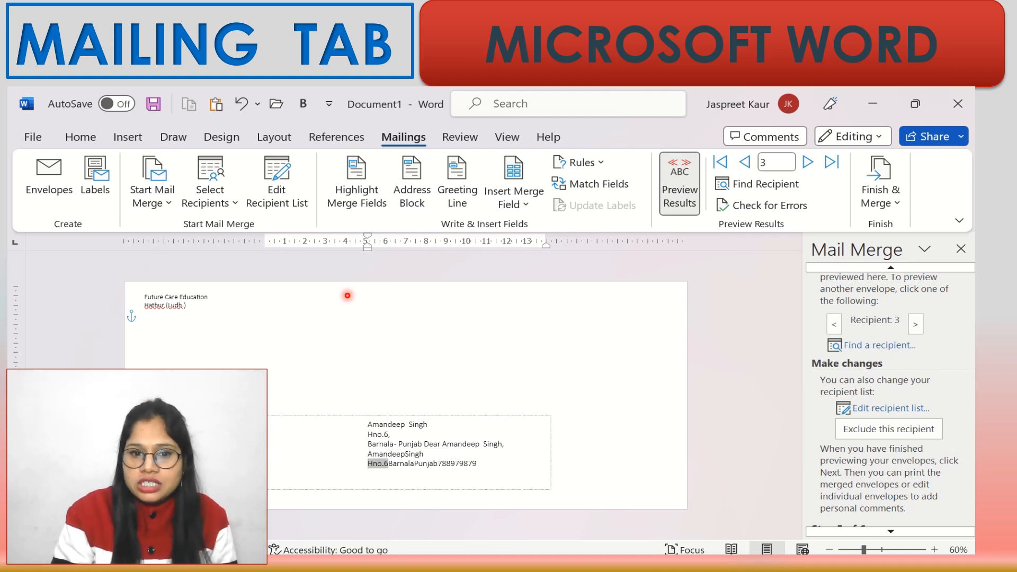
pyautogui.click(416, 465)
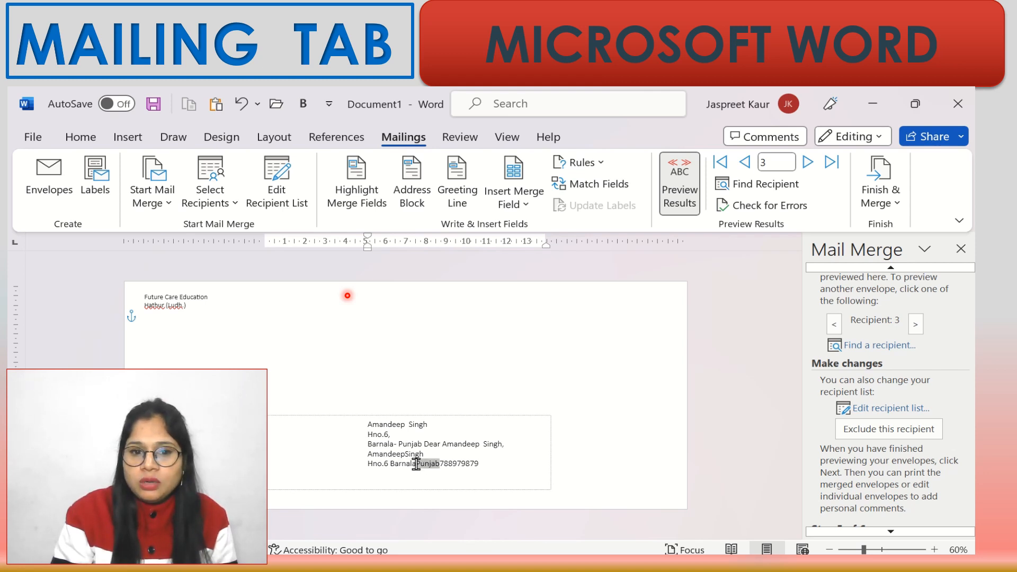
pyautogui.click(442, 465)
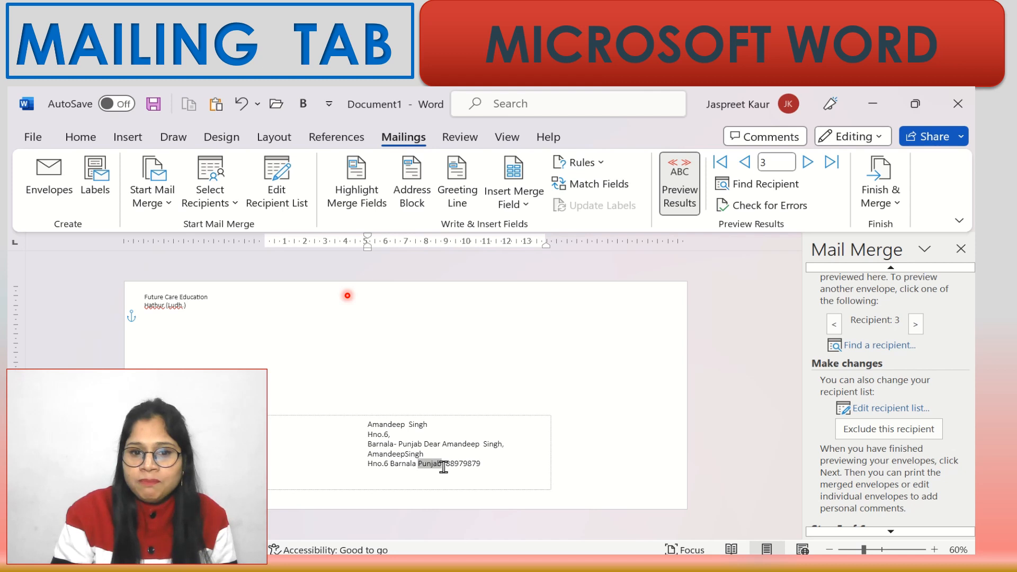
pyautogui.press('Return')
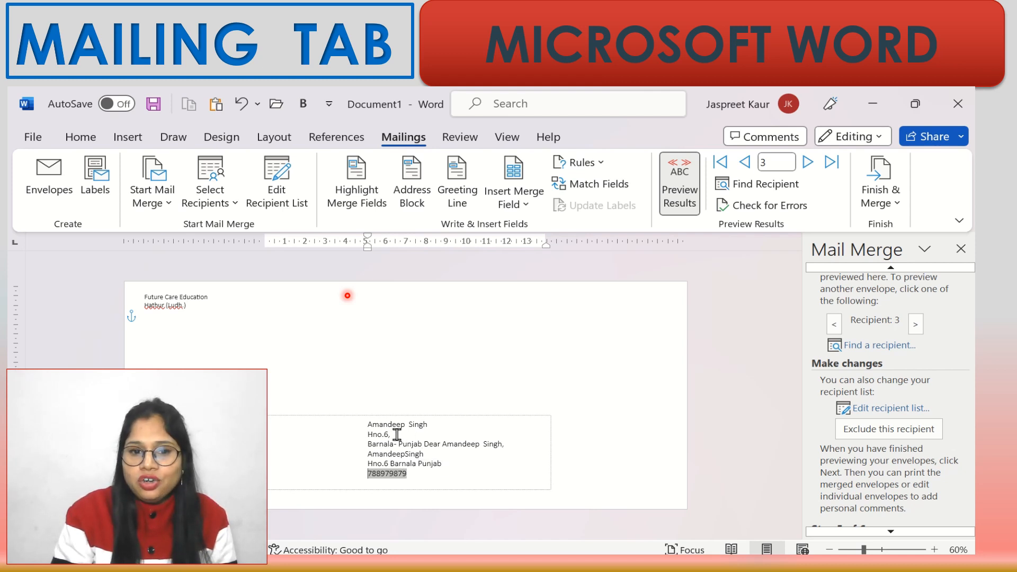
# - Delete the leftover address block name text at the top of the envelope
pyautogui.click(373, 422)
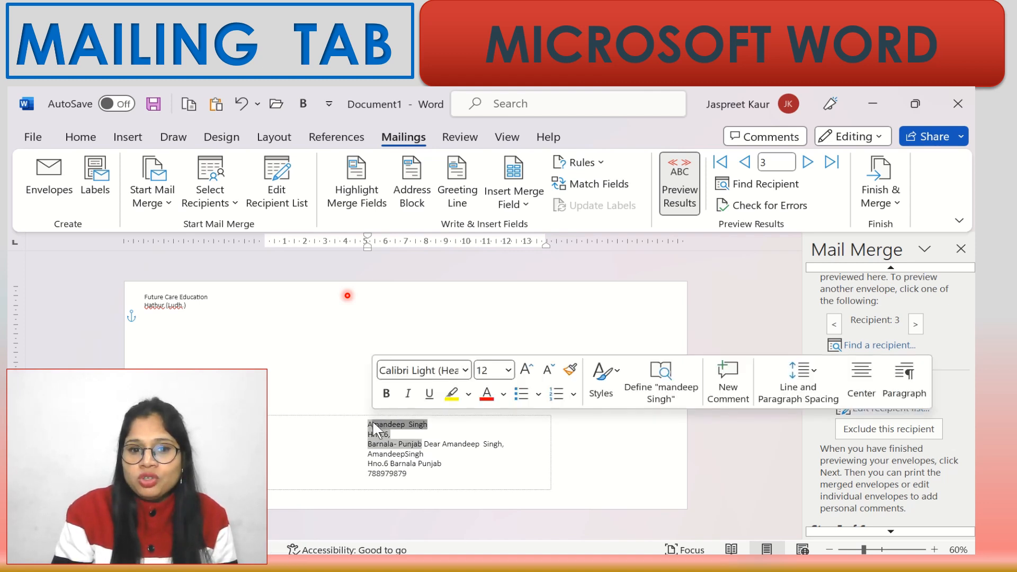
pyautogui.press('BackSpace')
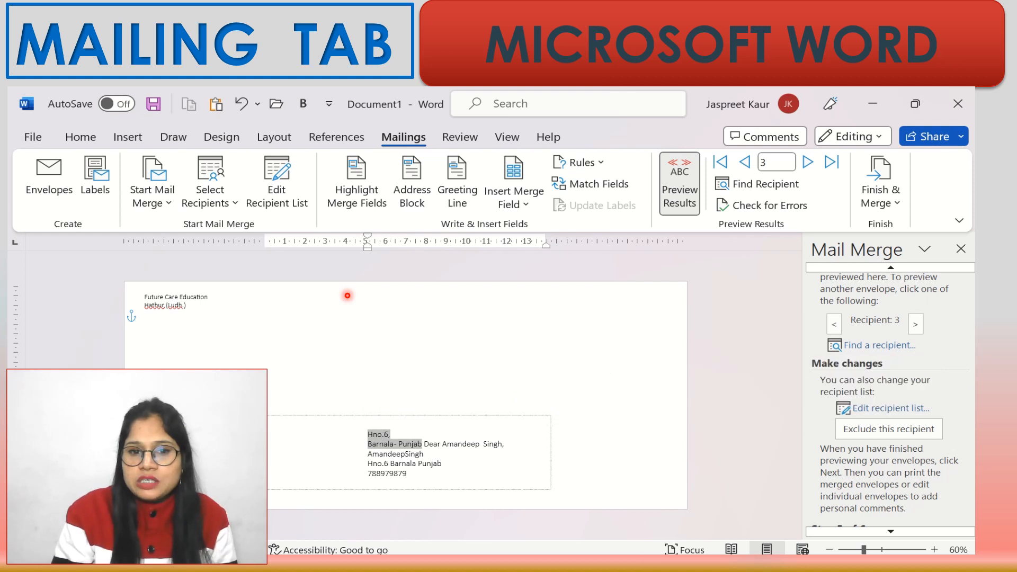
pyautogui.press('BackSpace')
pyautogui.press('BackSpace')
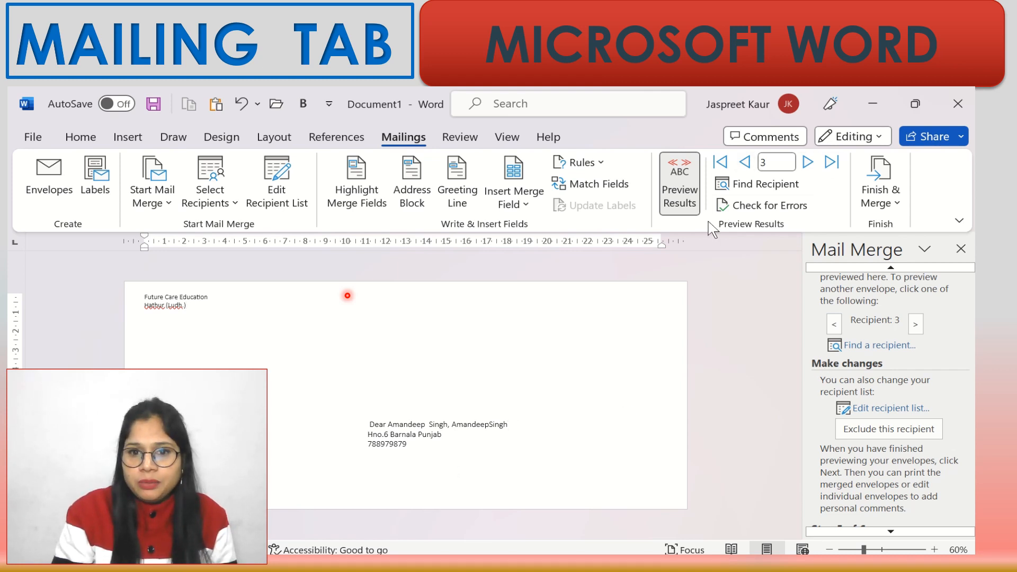
# - Page through recipients 1–4 in preview, ending on Karnal, then go to Step 6 of 6
pyautogui.click(913, 532)
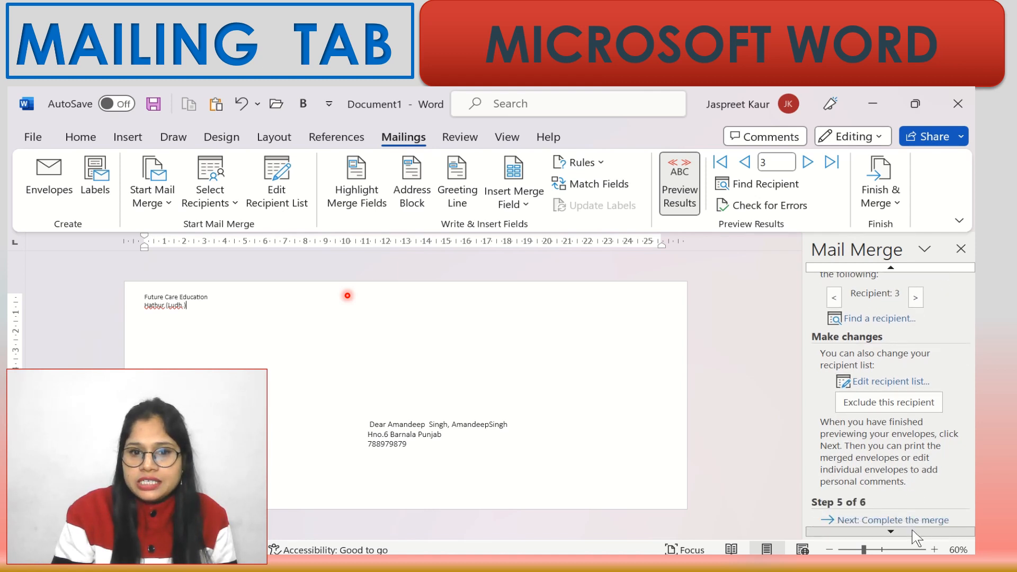
pyautogui.click(917, 290)
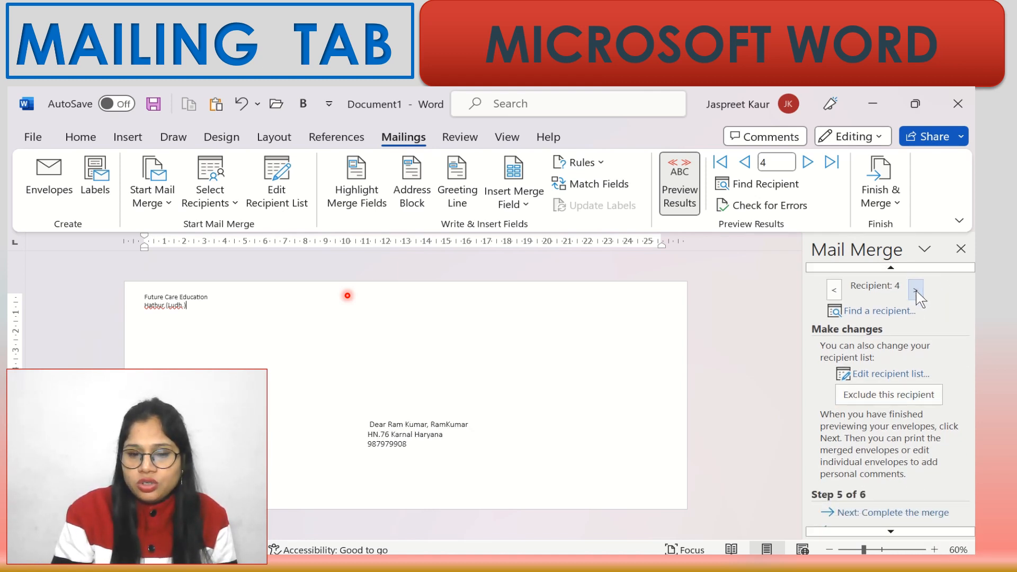
pyautogui.doubleClick(430, 438)
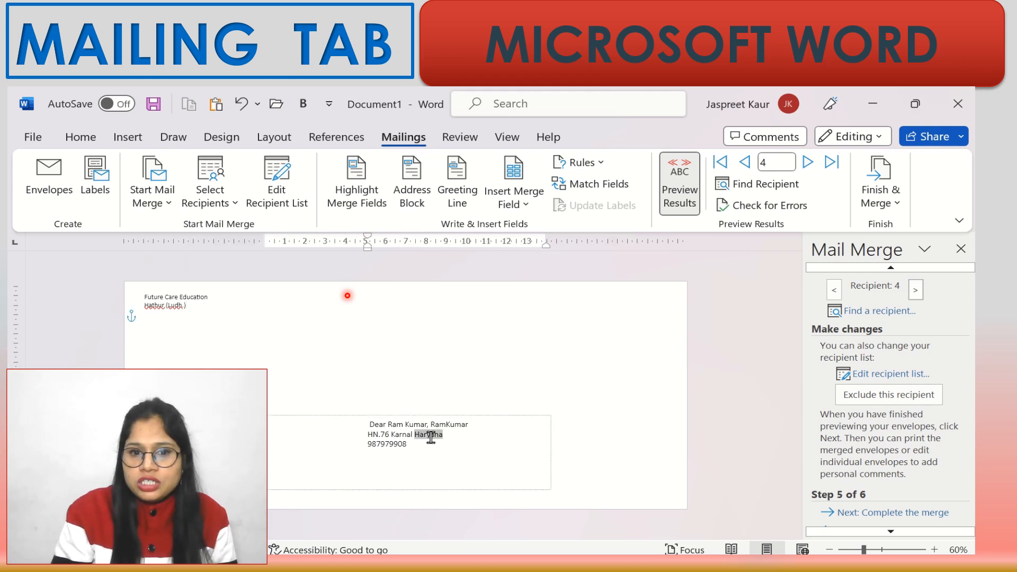
pyautogui.click(831, 298)
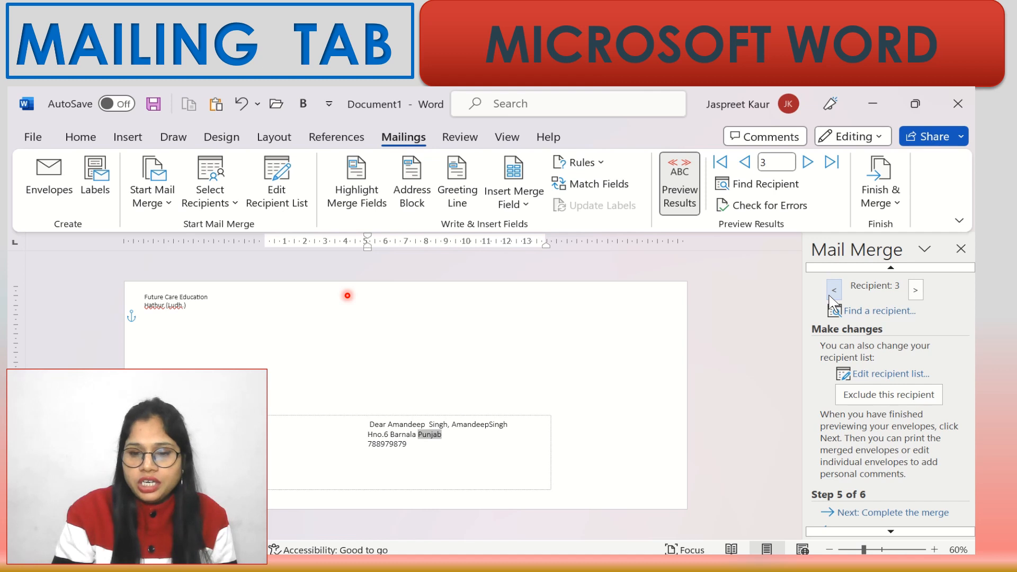
pyautogui.click(834, 290)
pyautogui.click(834, 290)
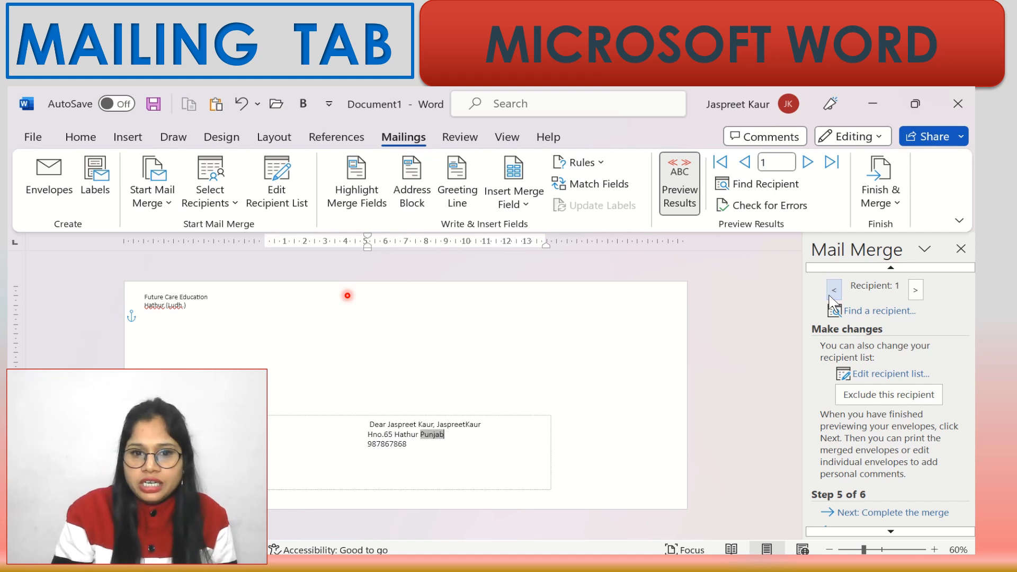
pyautogui.click(916, 290)
pyautogui.click(915, 290)
pyautogui.click(915, 290)
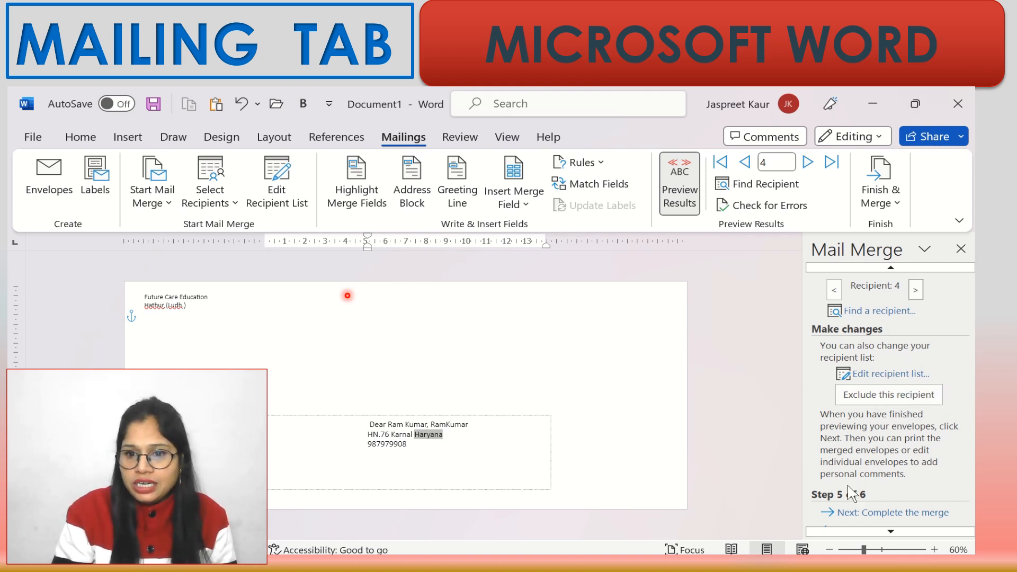
pyautogui.click(914, 516)
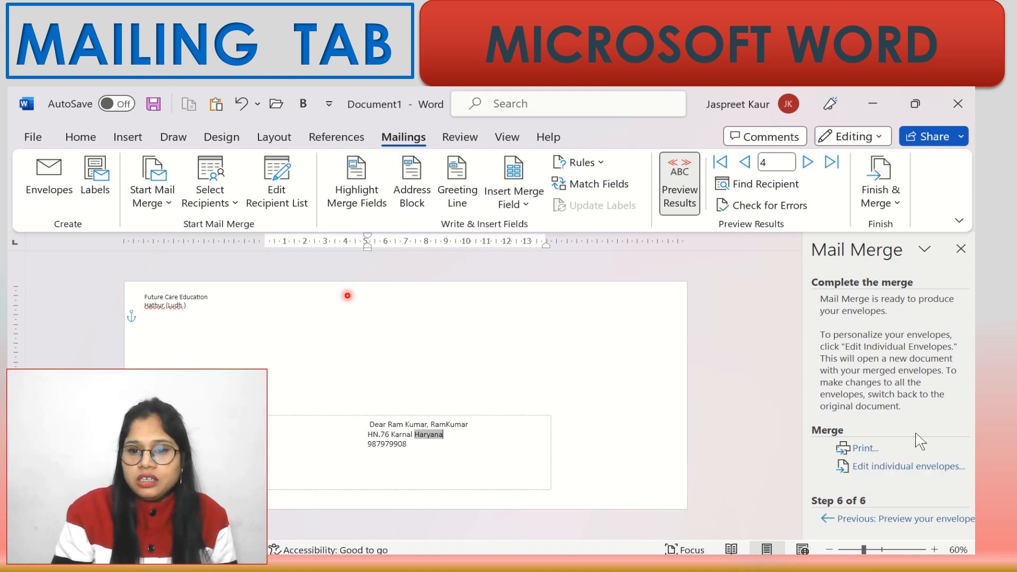
# - Merge all recipient records into a new Envelopes1 document, one envelope per page
pyautogui.click(919, 473)
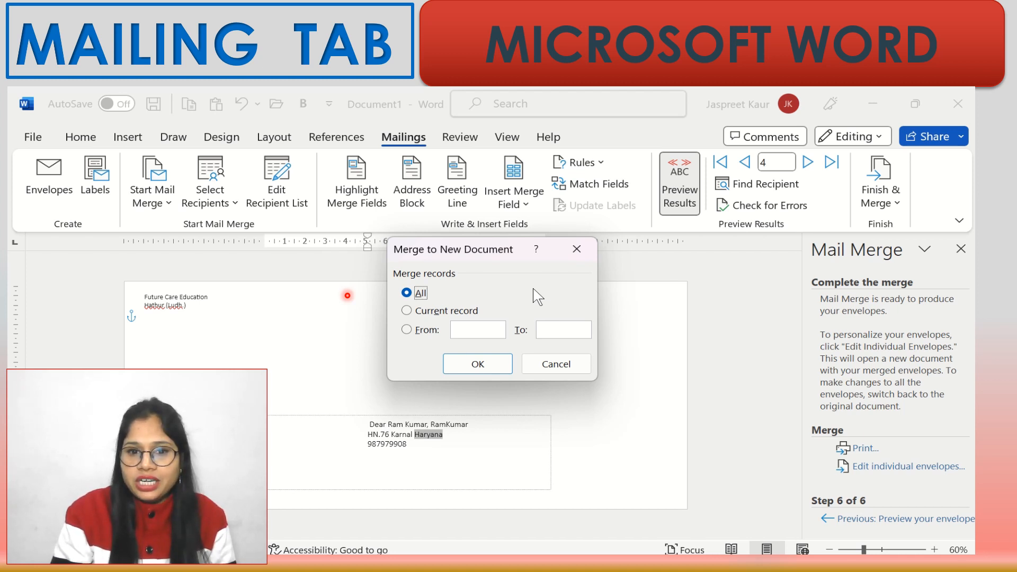
pyautogui.click(476, 364)
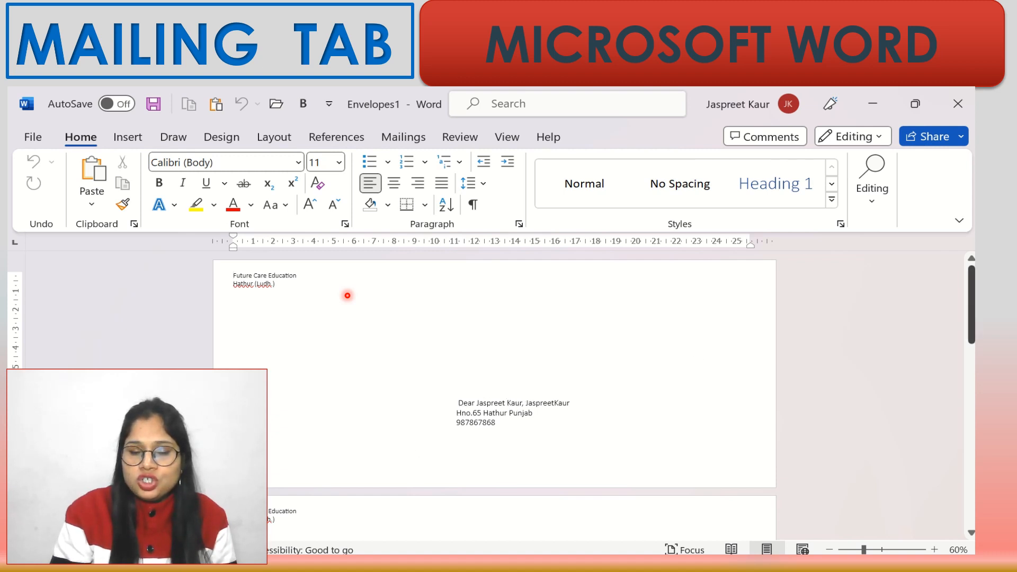
# - Create a new blank Document2 with Ctrl+N for the second envelope set
pyautogui.moveTo(973, 301)
pyautogui.mouseDown()
pyautogui.moveTo(972, 481)
pyautogui.moveTo(973, 299)
pyautogui.mouseUp()
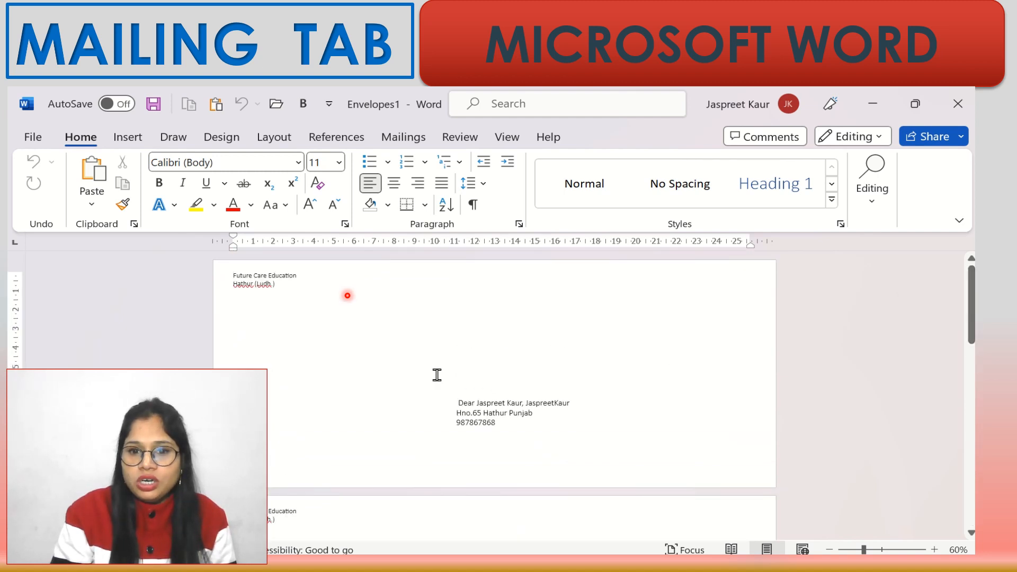
pyautogui.click(402, 138)
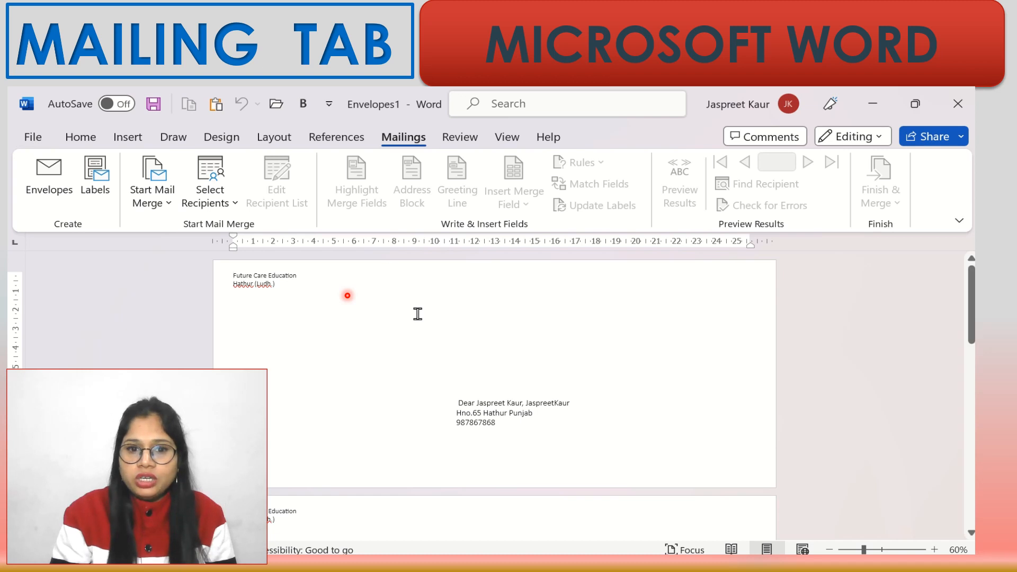
pyautogui.hotkey('ctrl', 'n')
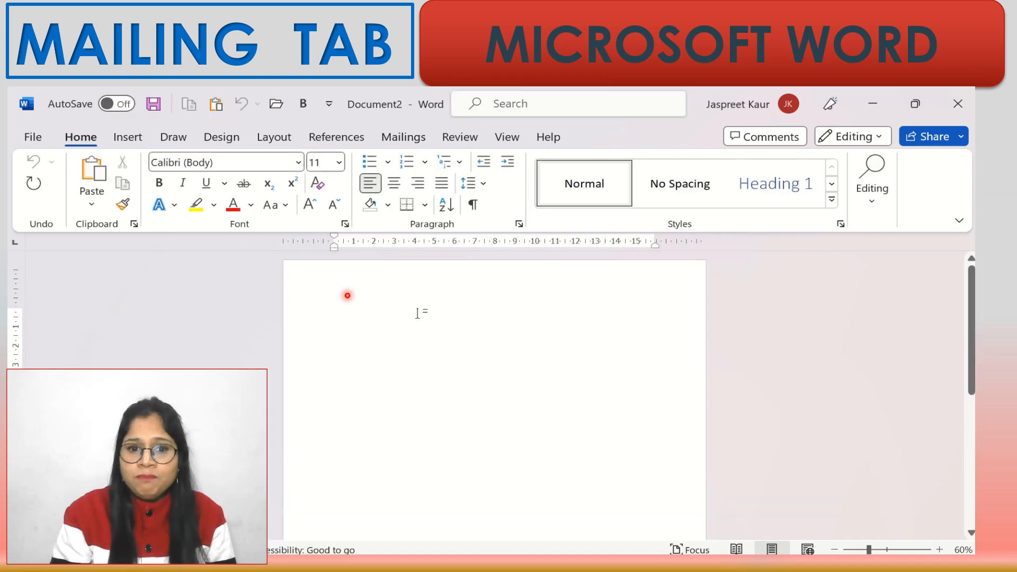
# - Make Document2 a default-size merge envelope with the Future Care Education return address, delivery box selected
pyautogui.click(939, 549)
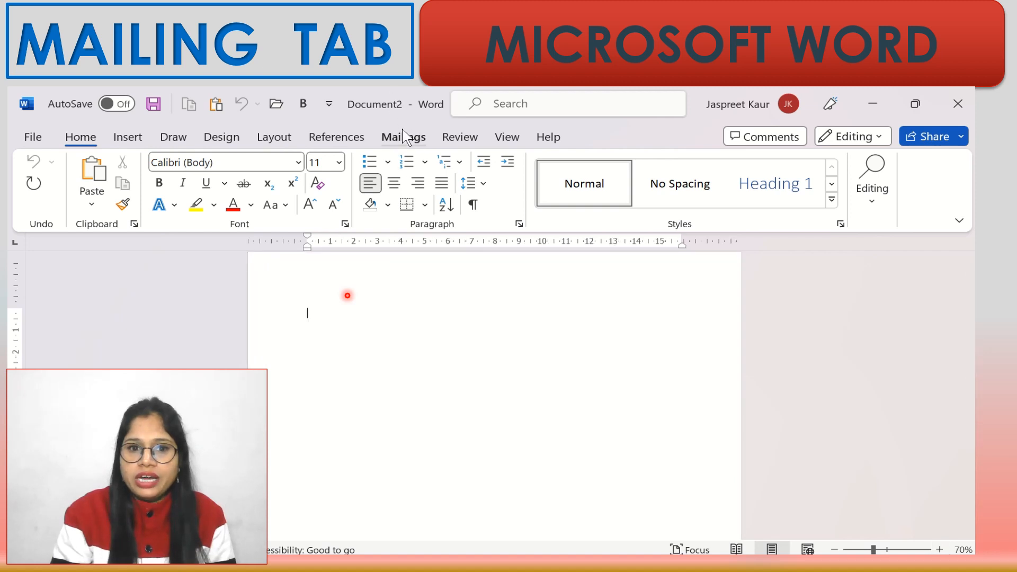
pyautogui.click(399, 137)
pyautogui.click(154, 207)
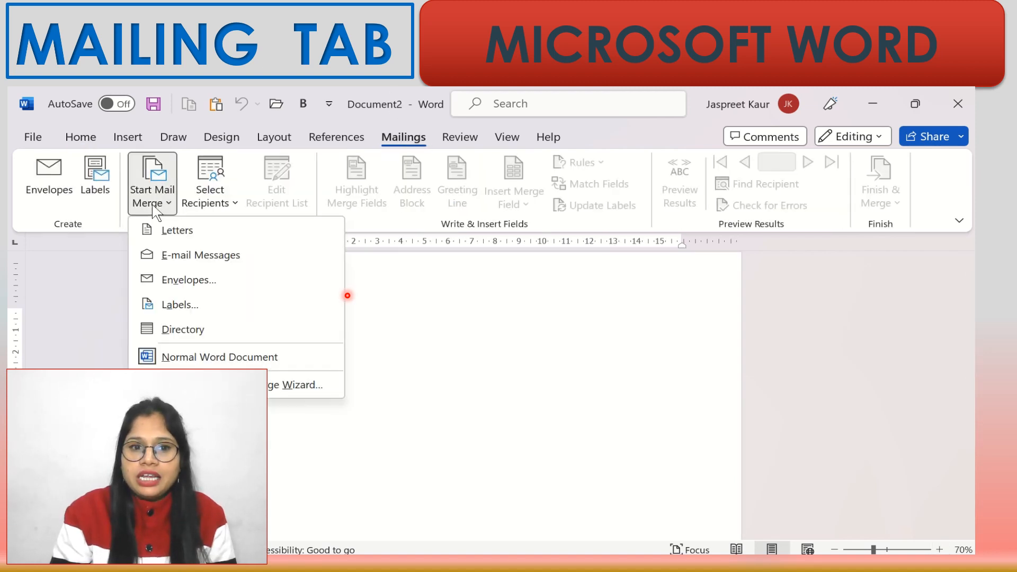
pyautogui.click(180, 279)
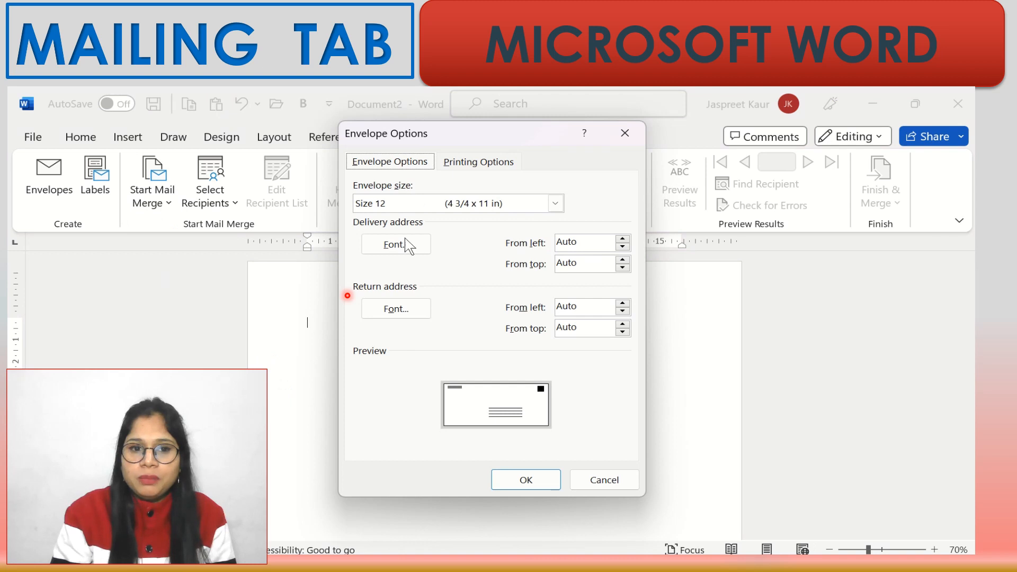
pyautogui.click(530, 480)
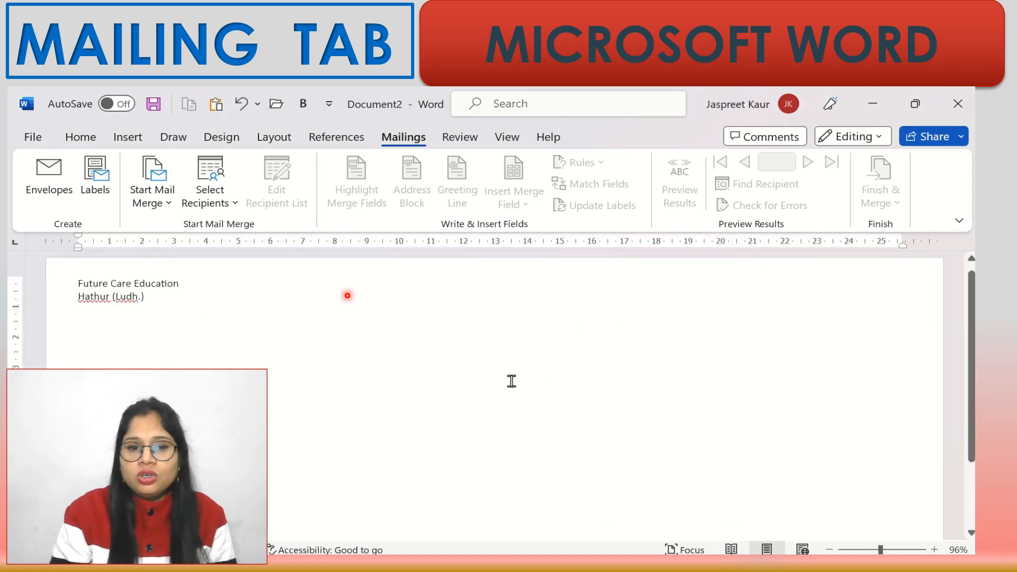
pyautogui.click(829, 550)
pyautogui.click(830, 550)
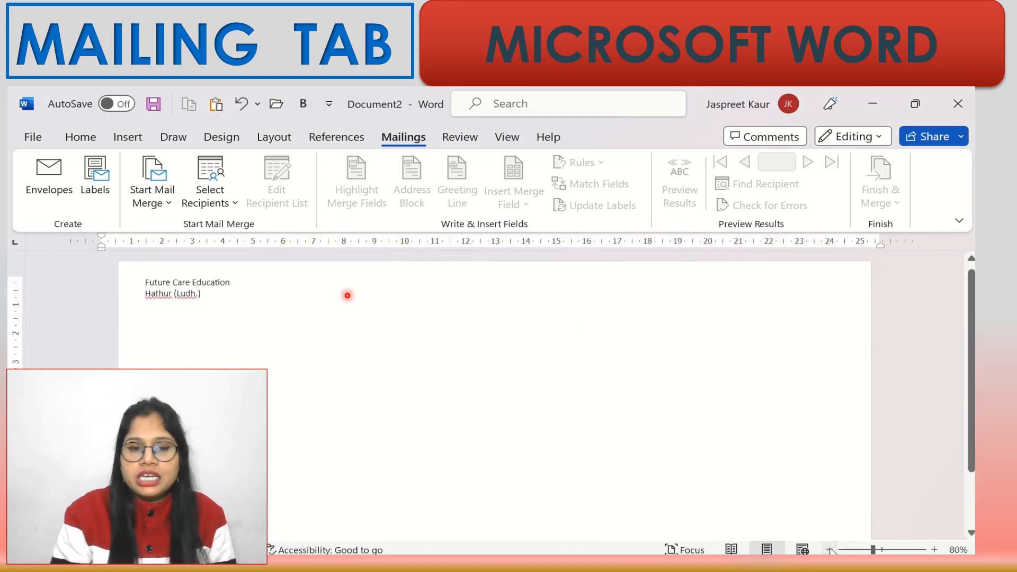
pyautogui.click(830, 550)
pyautogui.click(830, 550)
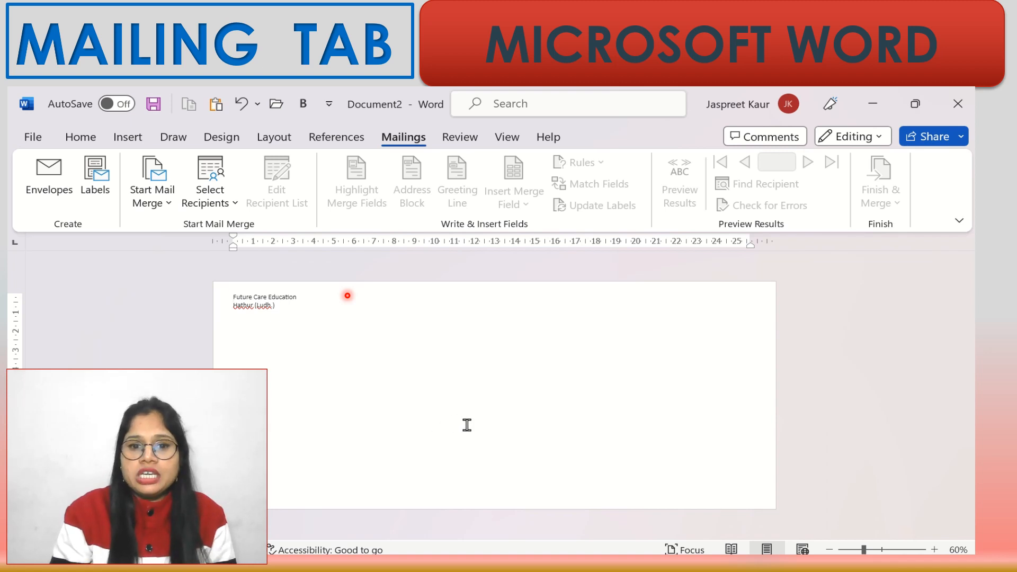
pyautogui.click(464, 425)
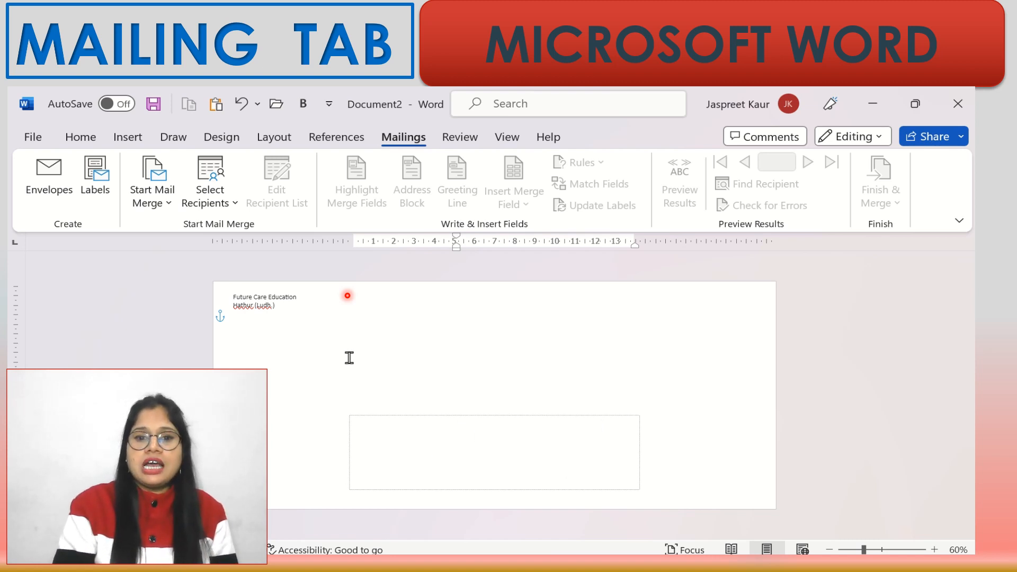
# - Use the existing Employees.mdb database from Documents as the envelope recipient list
pyautogui.click(214, 206)
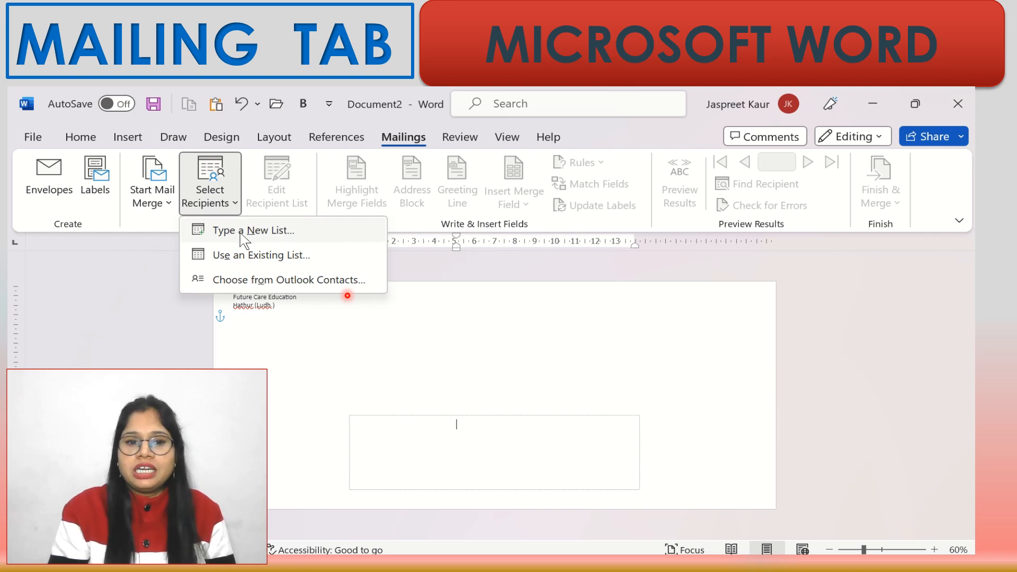
pyautogui.click(285, 258)
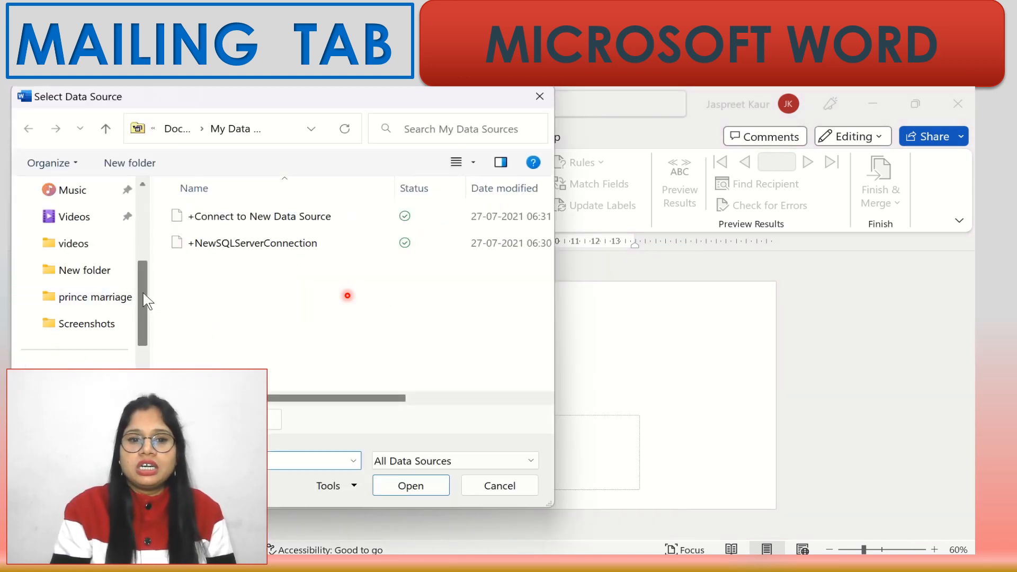
pyautogui.moveTo(147, 301); pyautogui.dragTo(143, 225)
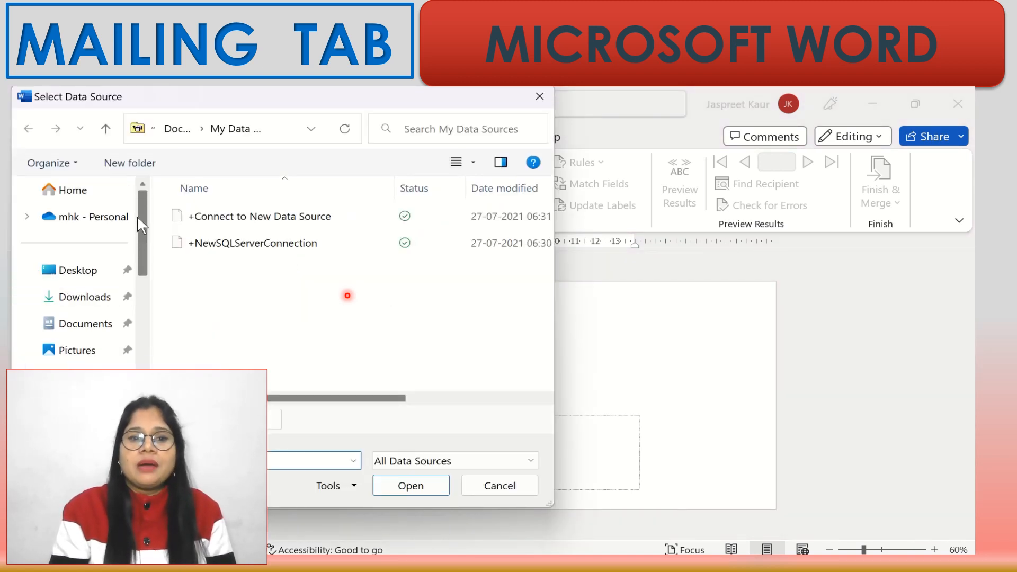
pyautogui.click(74, 324)
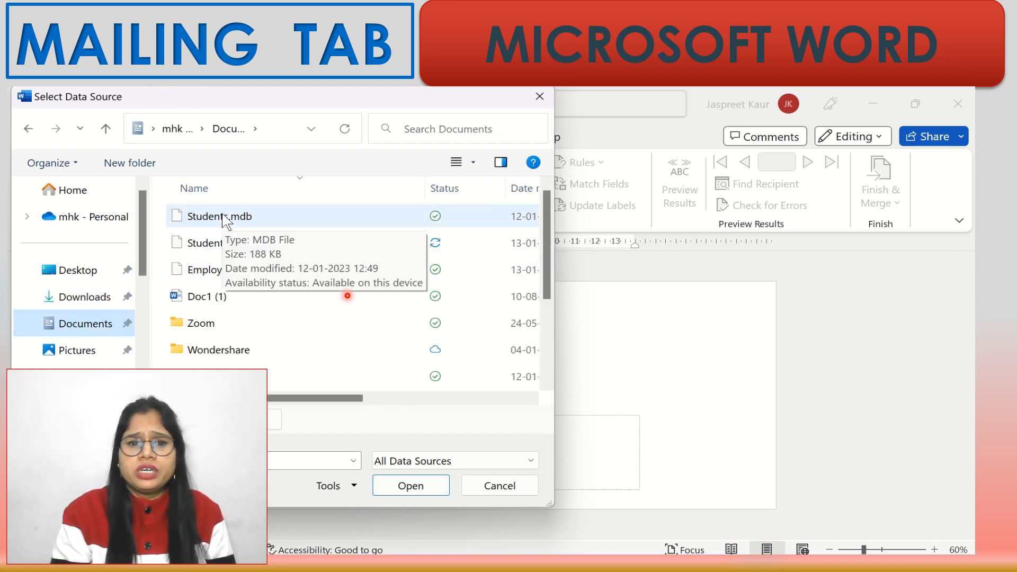
pyautogui.doubleClick(230, 268)
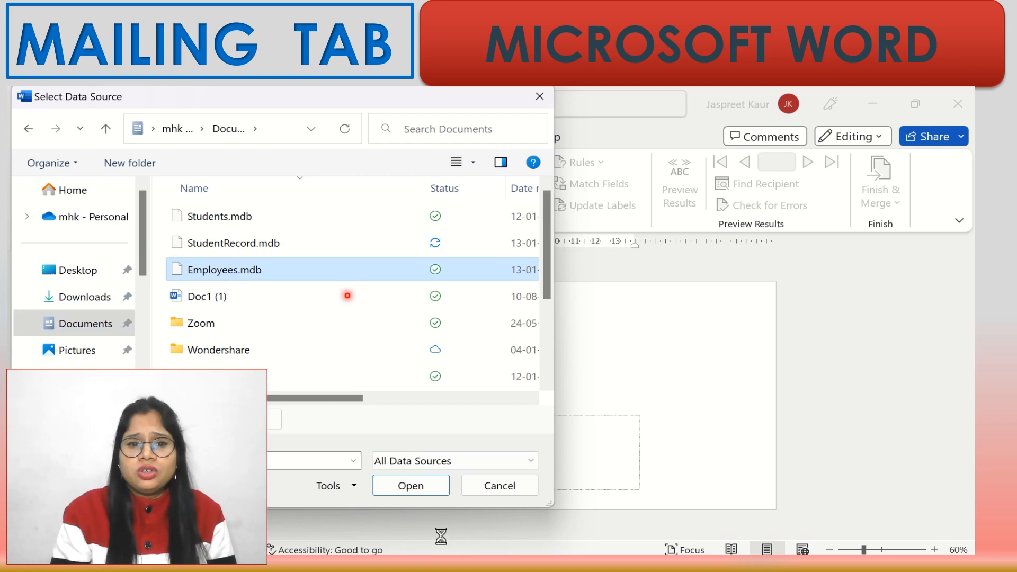
pyautogui.click(424, 490)
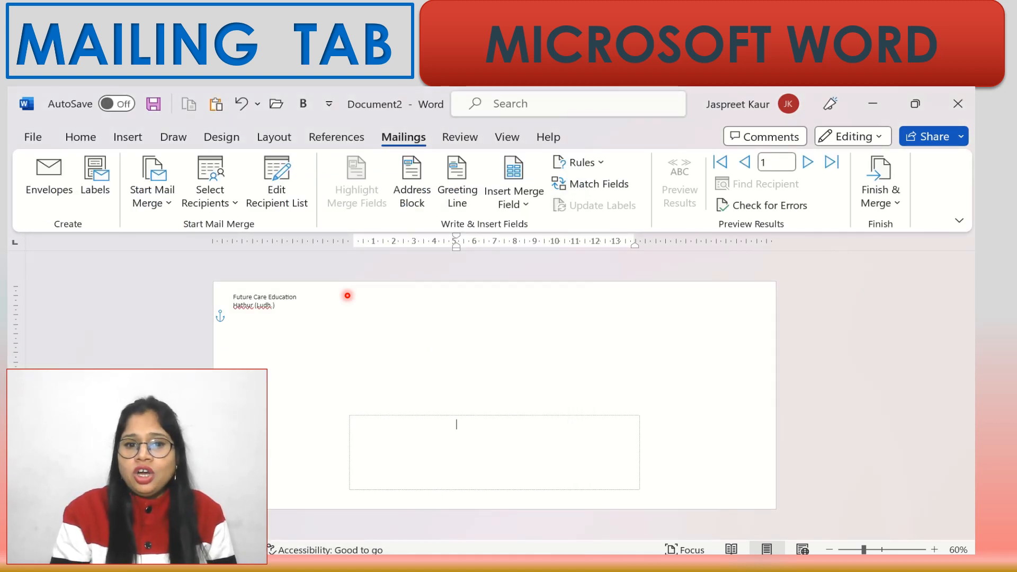
pyautogui.click(289, 204)
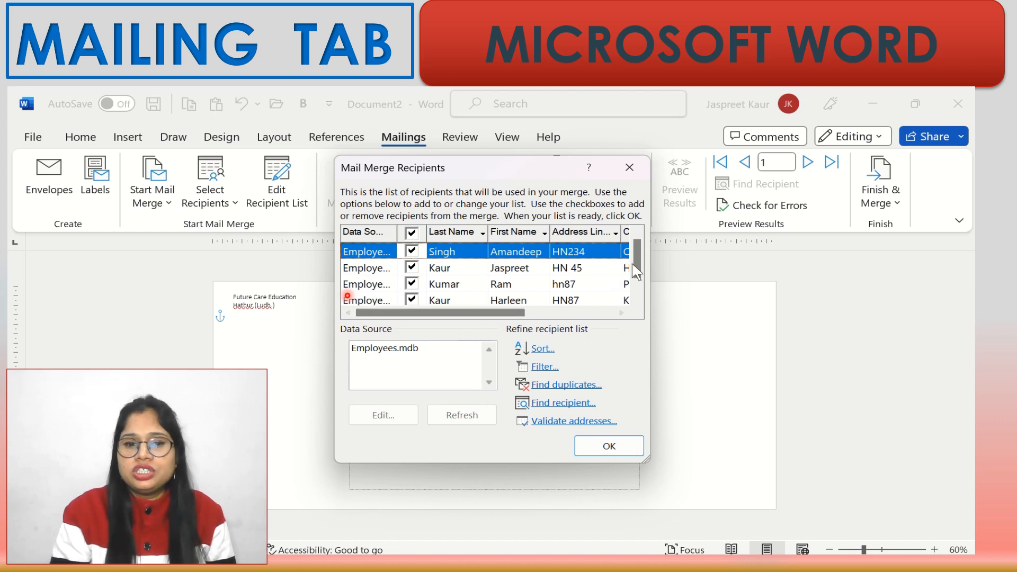
pyautogui.moveTo(639, 264); pyautogui.dragTo(634, 237)
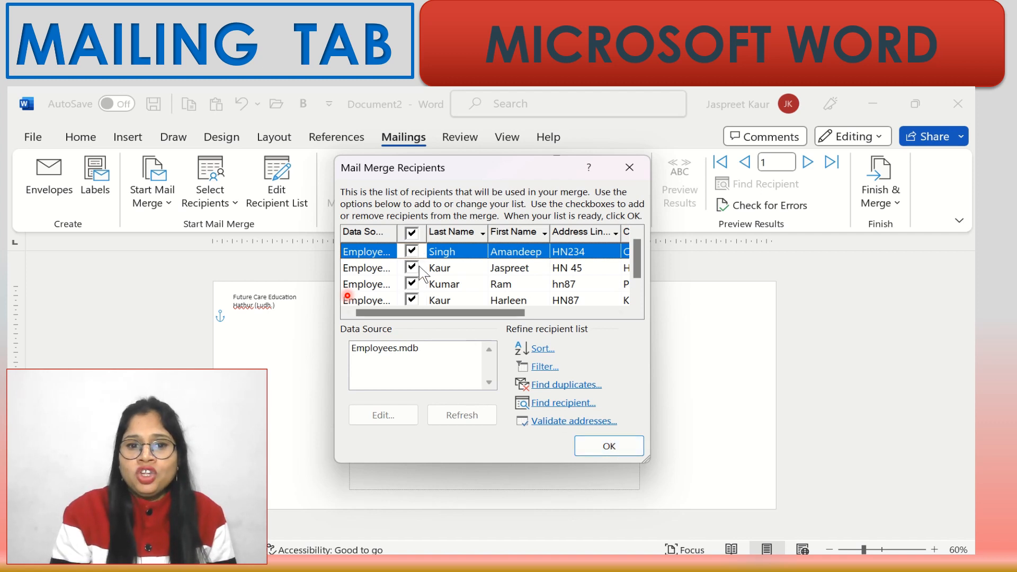
pyautogui.click(607, 450)
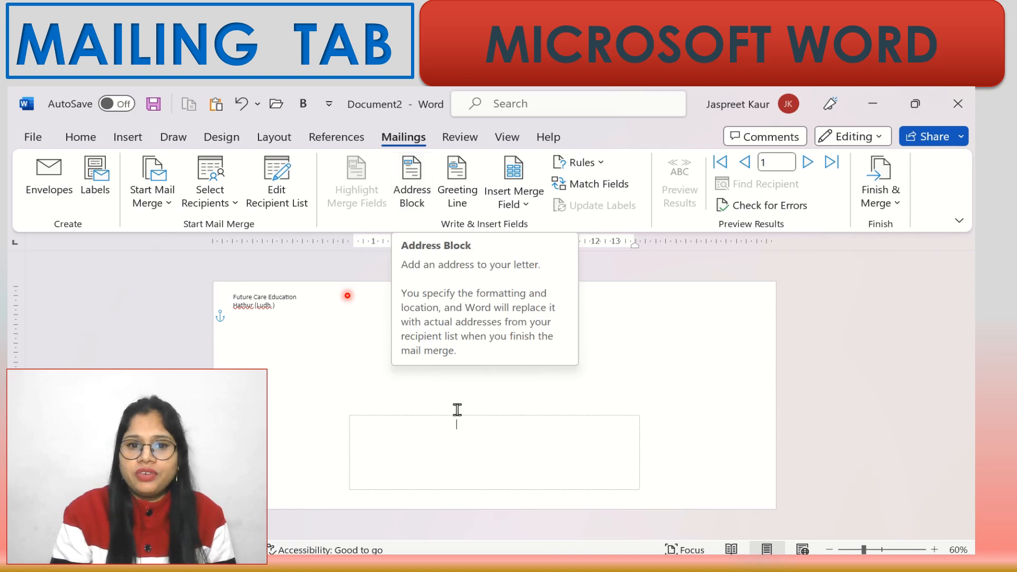
# - Insert a «GreetingLine» field into the delivery box without adding an Address Block
pyautogui.click(417, 197)
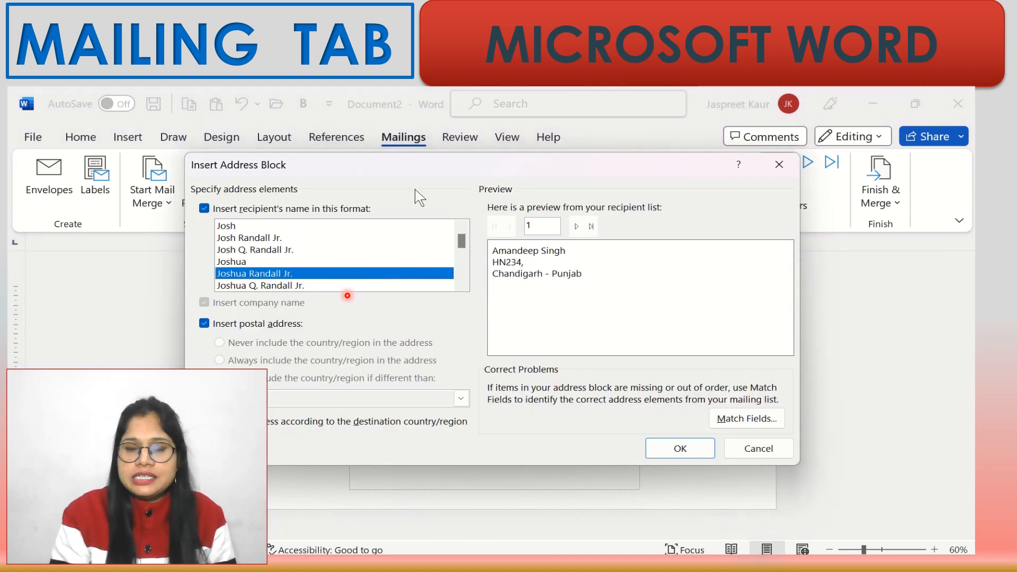
pyautogui.click(760, 449)
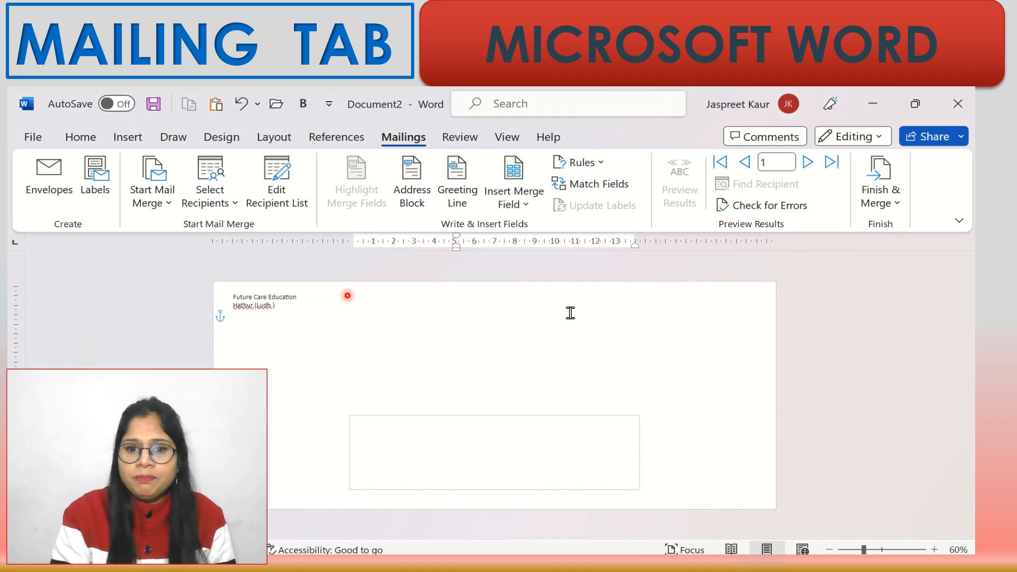
pyautogui.click(459, 194)
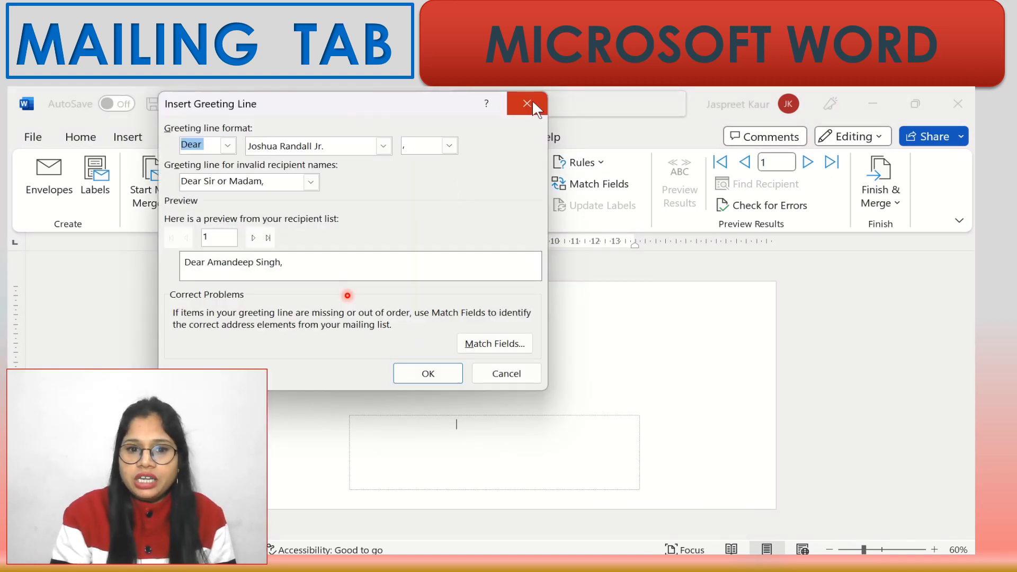
pyautogui.click(424, 375)
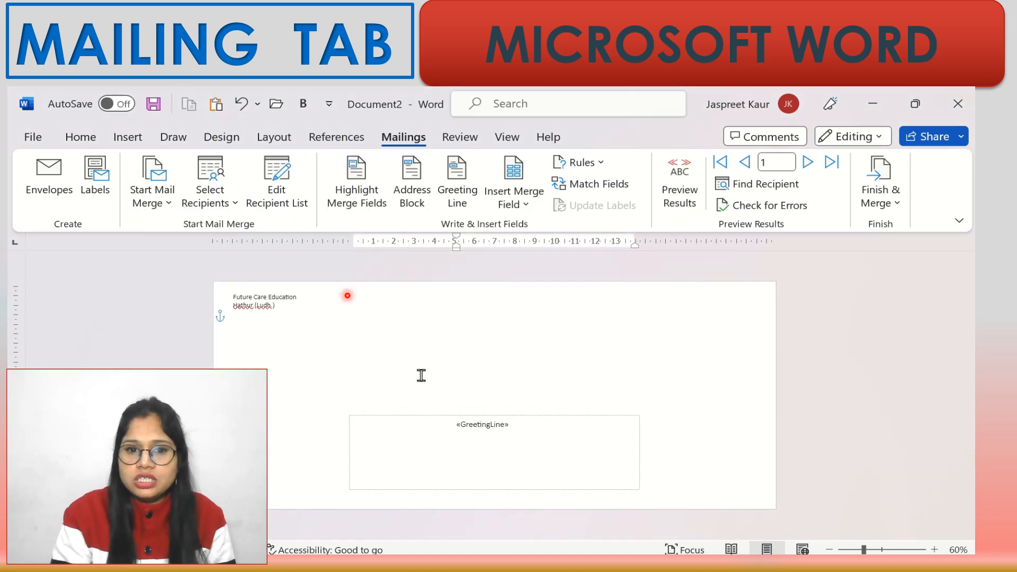
# - Insert First_Name, Last_Name and Address_Line_1 merge fields after the greeting line
pyautogui.click(523, 206)
pyautogui.click(535, 233)
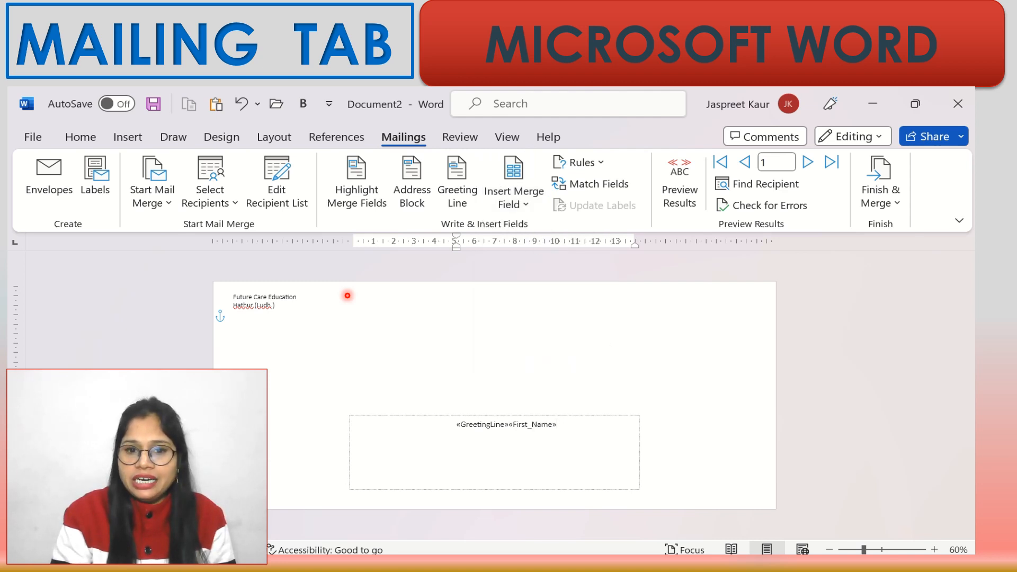
pyautogui.click(524, 207)
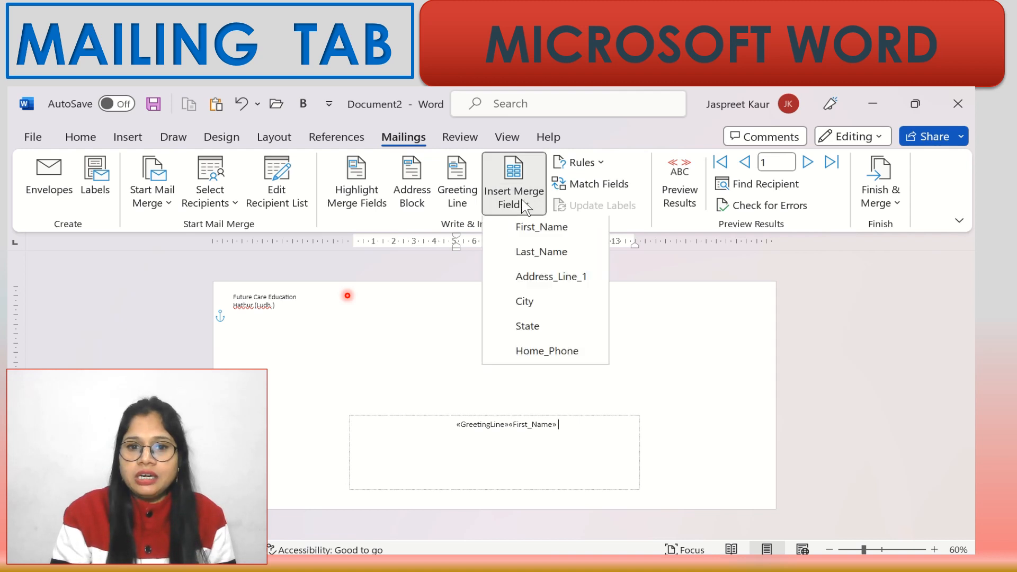
pyautogui.click(538, 257)
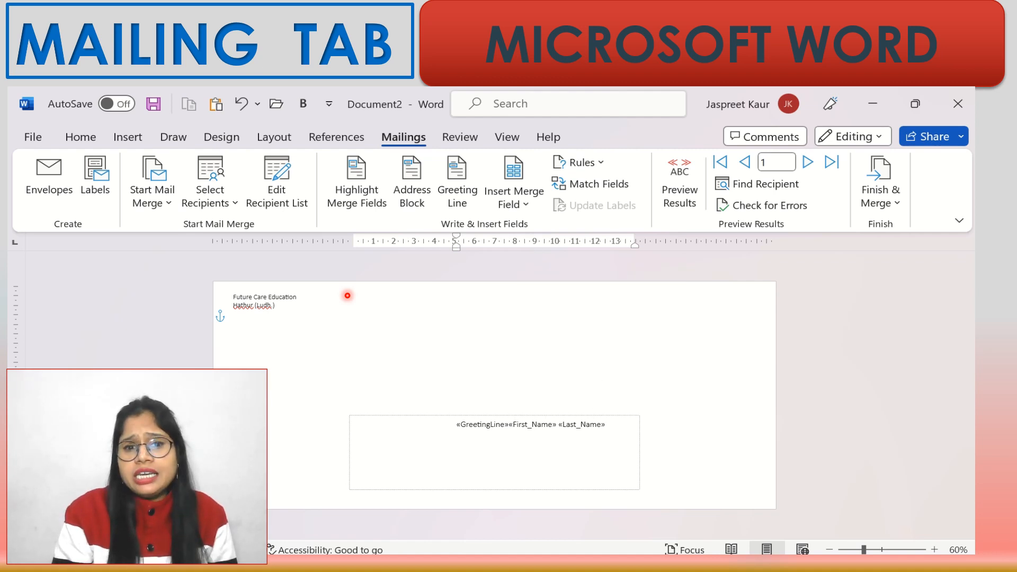
pyautogui.click(514, 206)
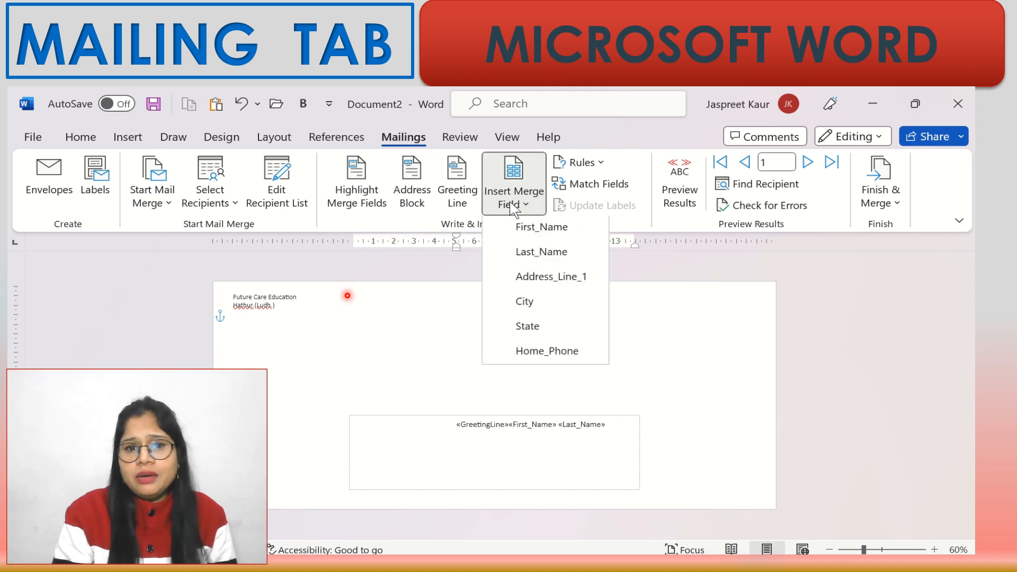
pyautogui.click(529, 281)
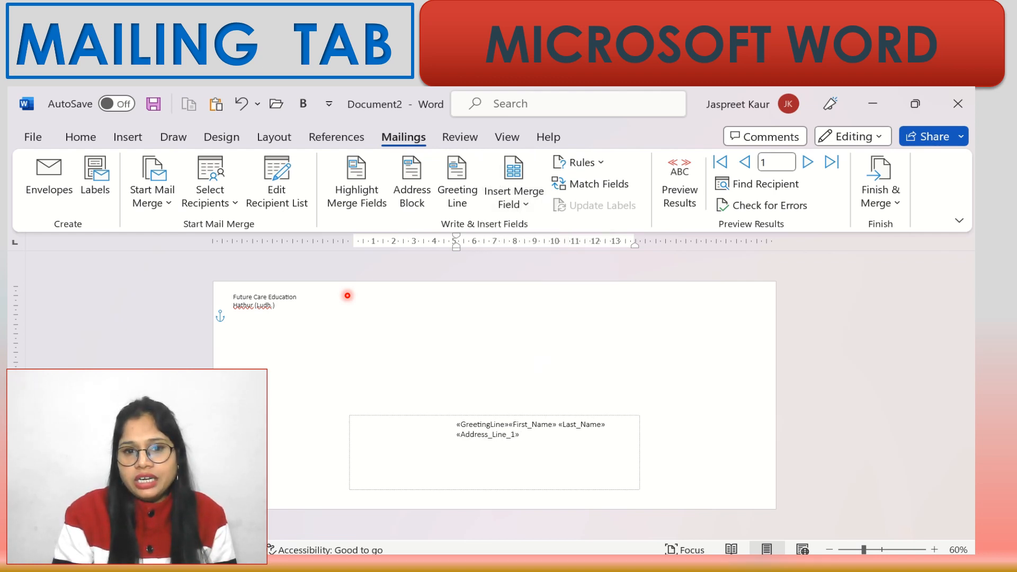
# - Add City and State fields below the address, then Home_Phone on a new line
pyautogui.click(512, 205)
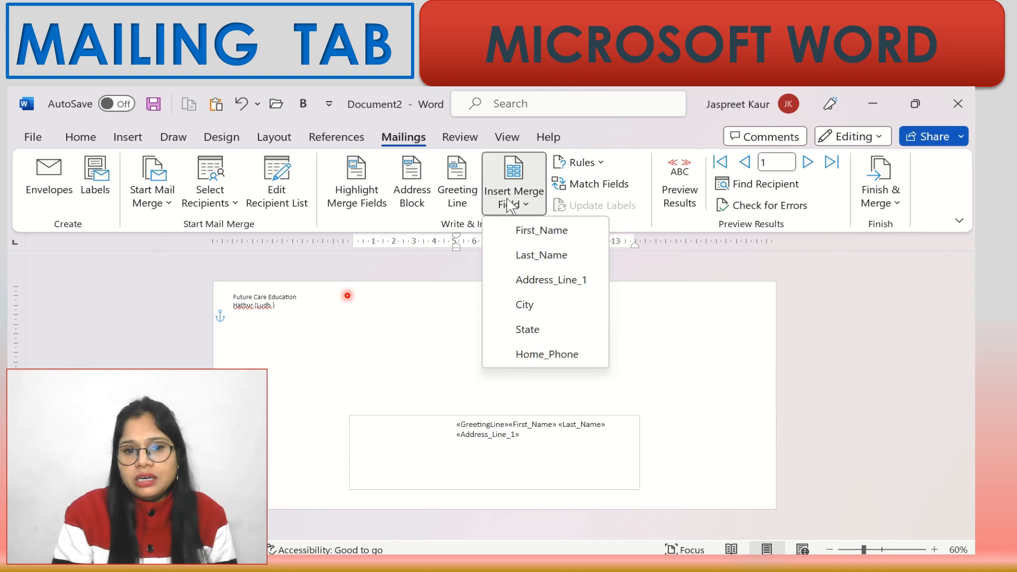
pyautogui.click(524, 305)
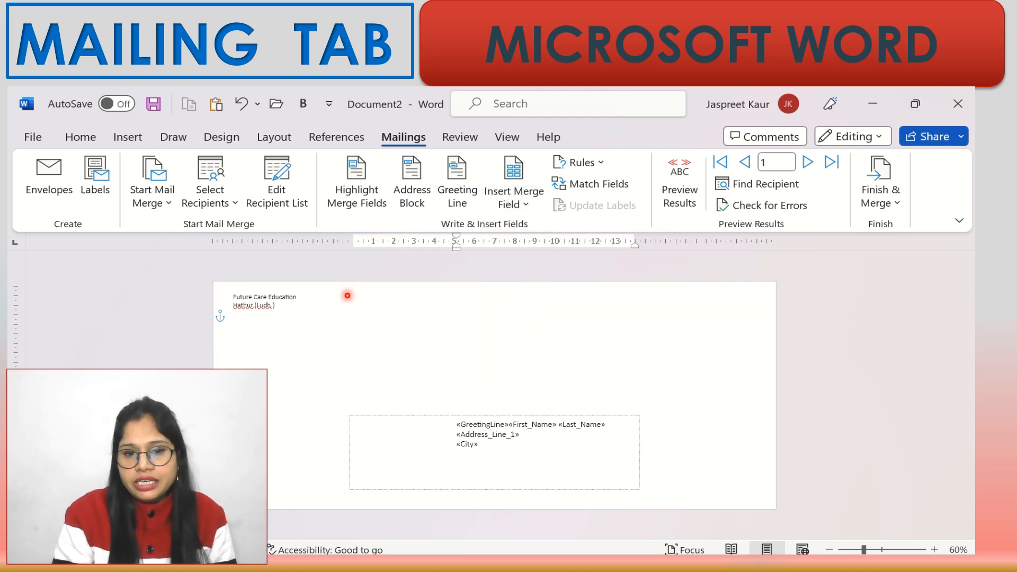
pyautogui.click(517, 205)
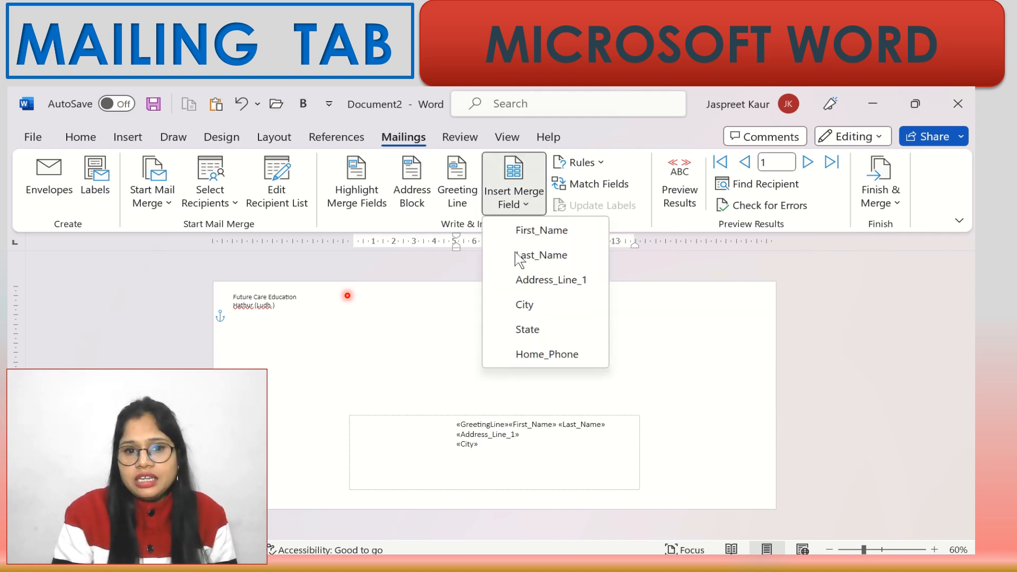
pyautogui.click(459, 456)
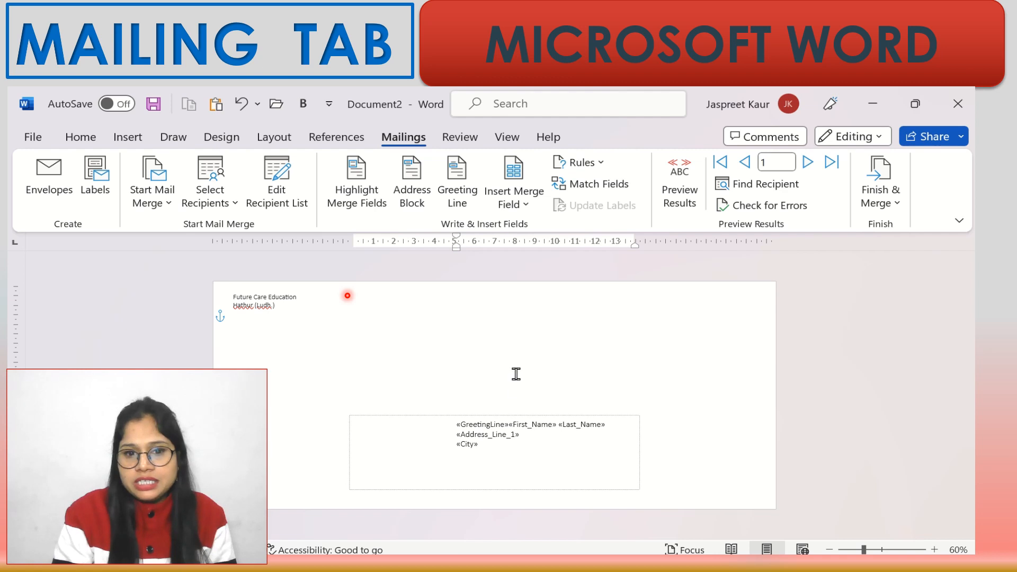
pyautogui.click(515, 204)
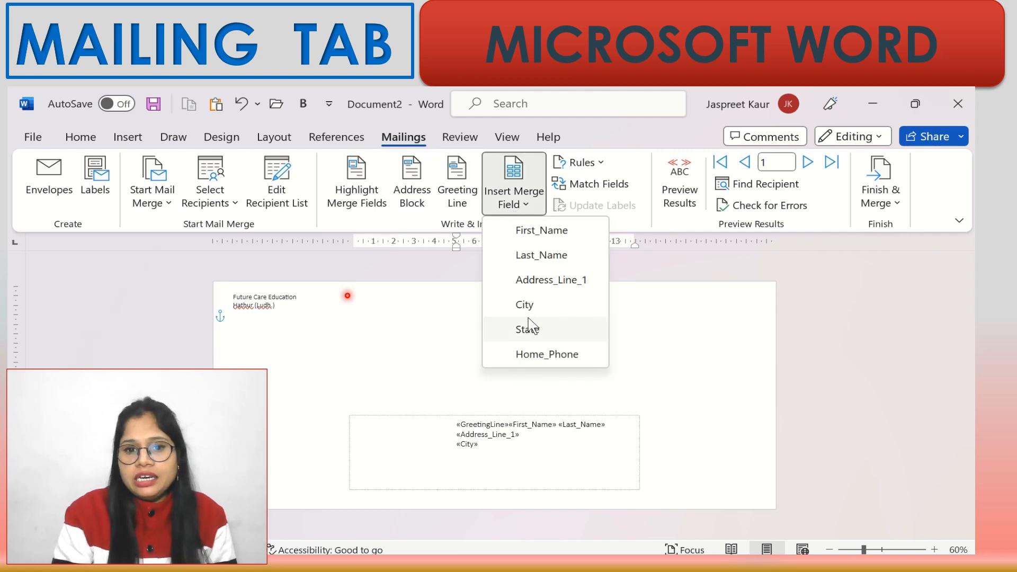
pyautogui.click(527, 330)
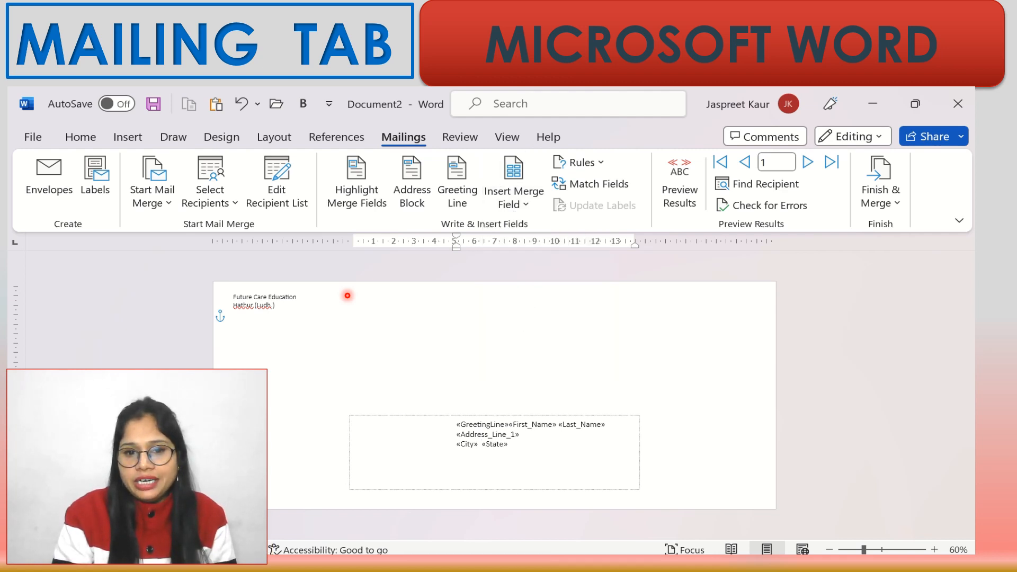
pyautogui.click(514, 196)
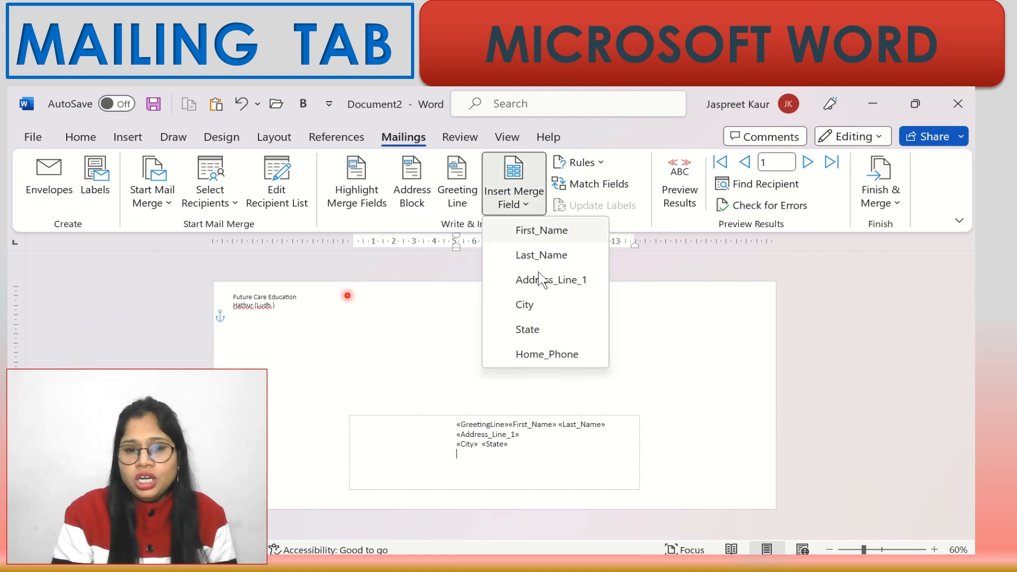
pyautogui.click(569, 355)
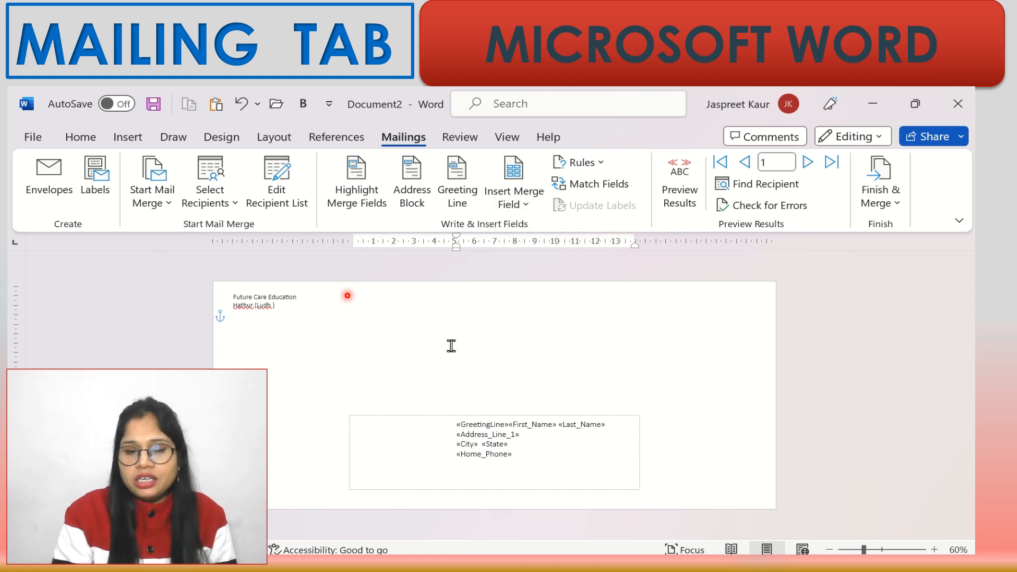
pyautogui.click(601, 163)
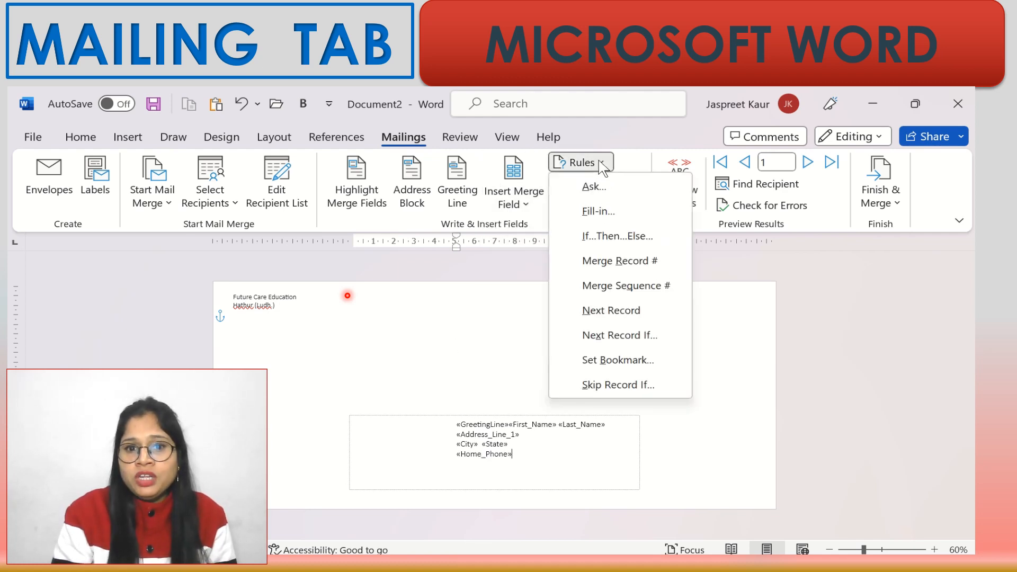
# - Check Match Fields, then preview the envelope with the first recipient's real data
pyautogui.click(431, 348)
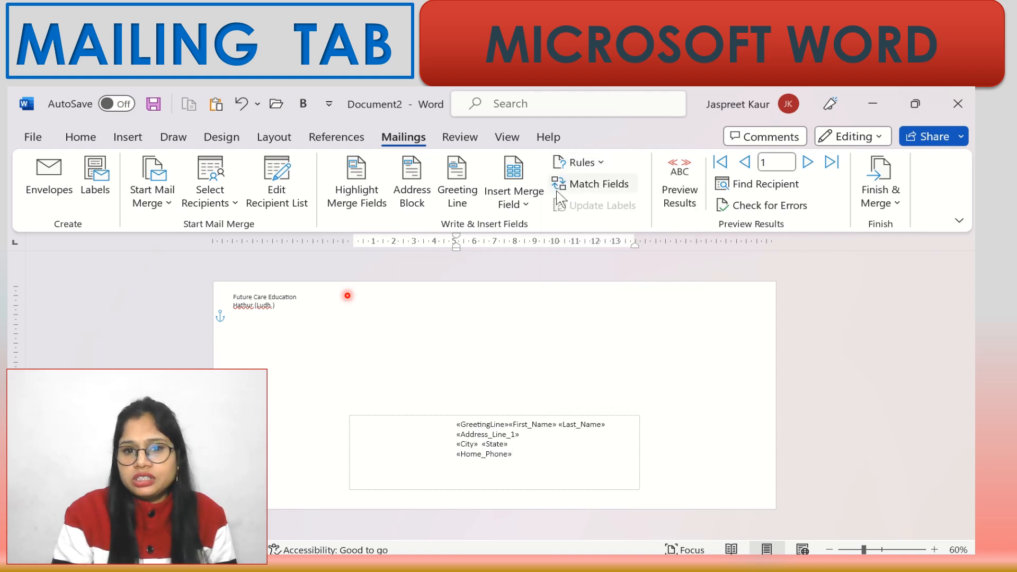
pyautogui.click(600, 193)
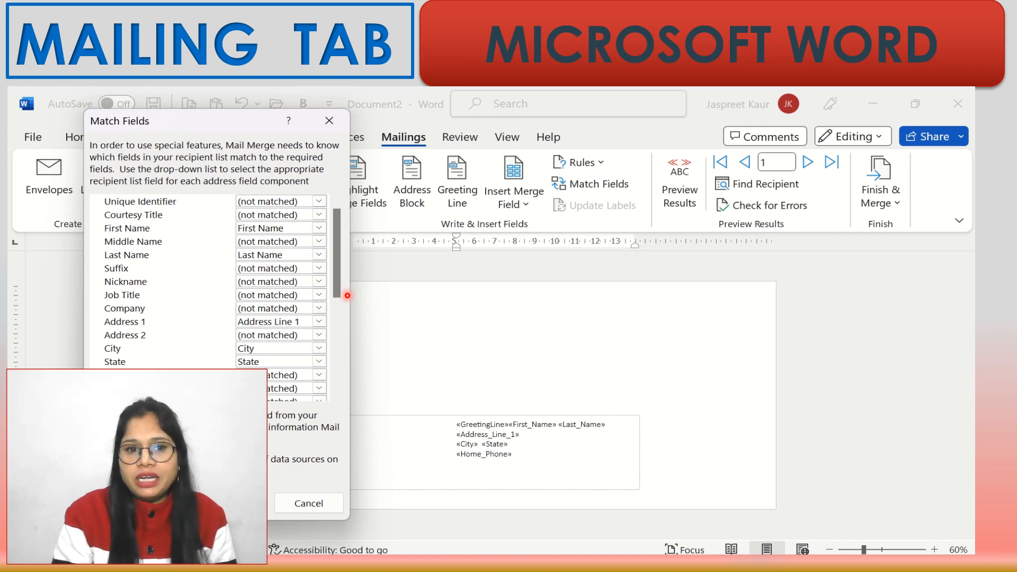
pyautogui.click(328, 121)
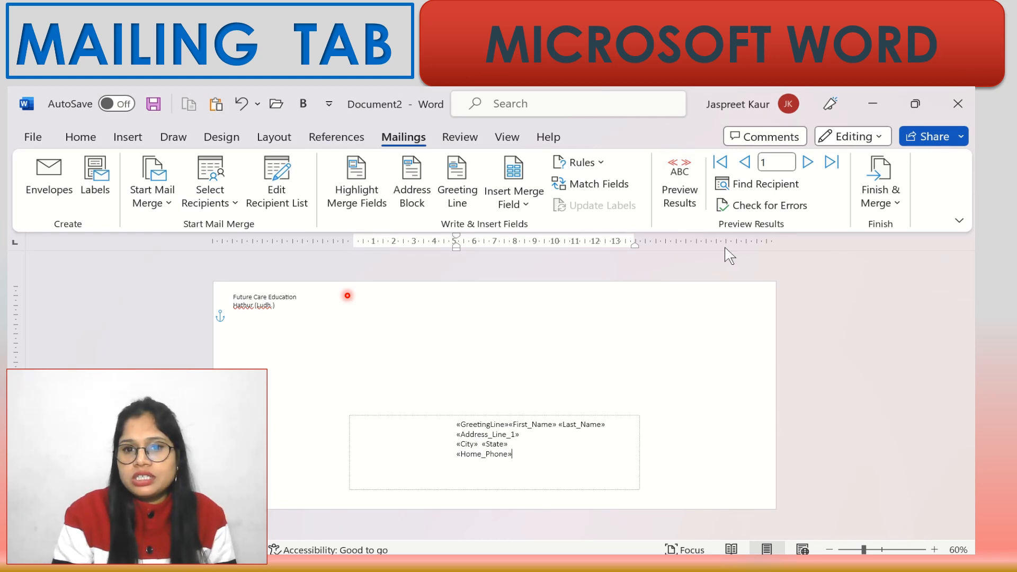
pyautogui.click(683, 190)
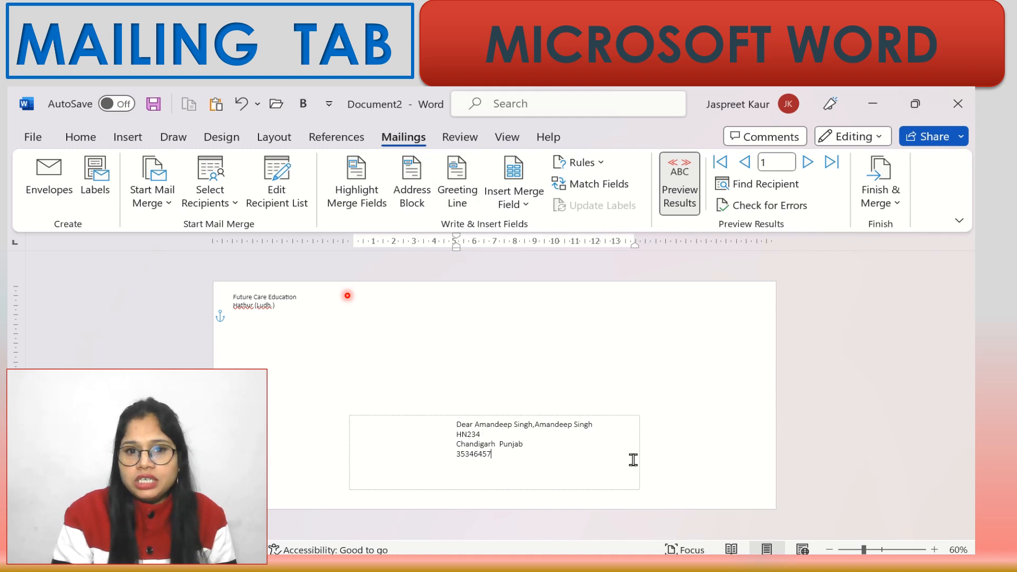
# - Advance the preview to recipient 4 (Karnal, Haryana) and bring up Find Recipient
pyautogui.click(504, 465)
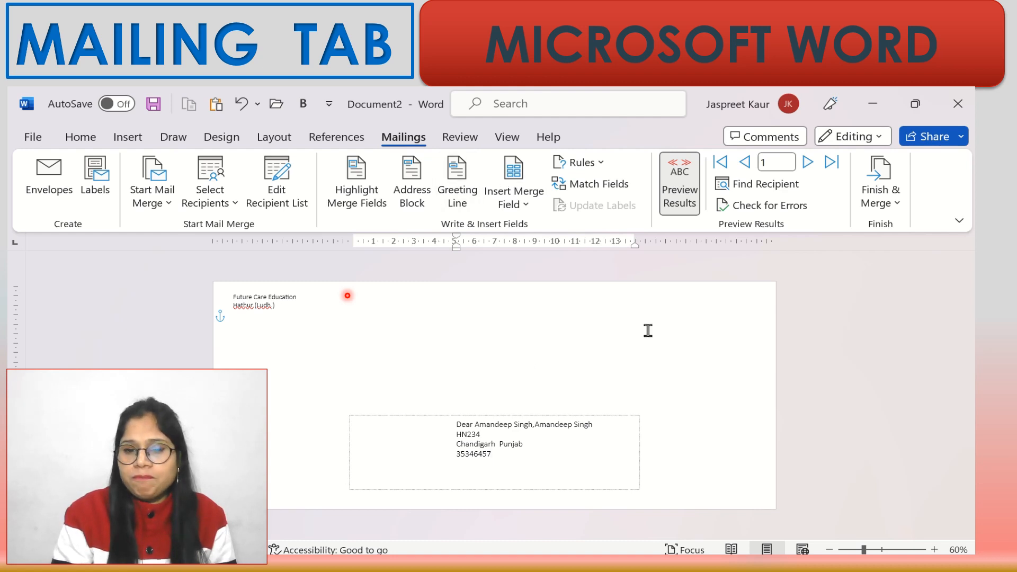
pyautogui.click(808, 162)
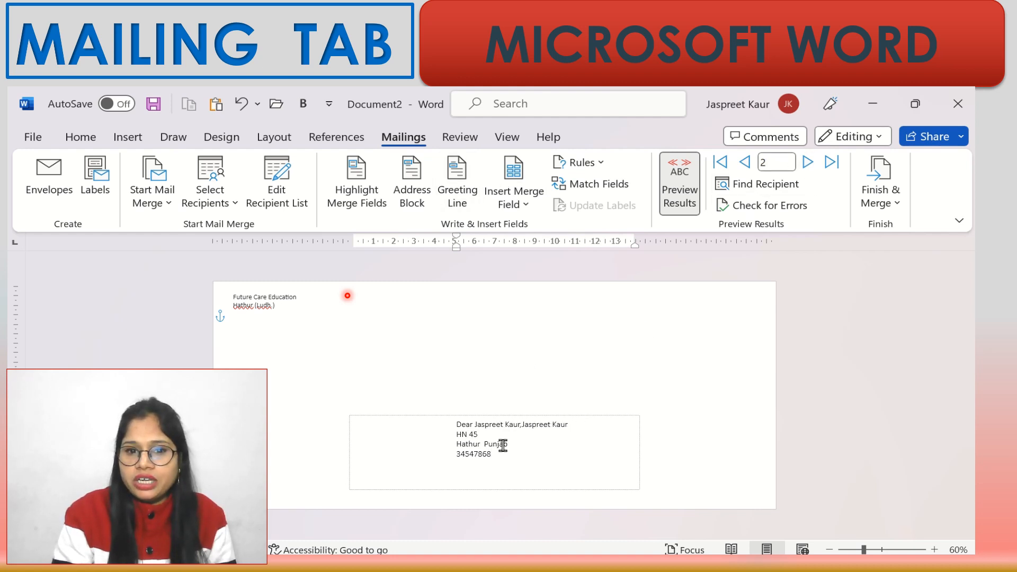
pyautogui.click(808, 162)
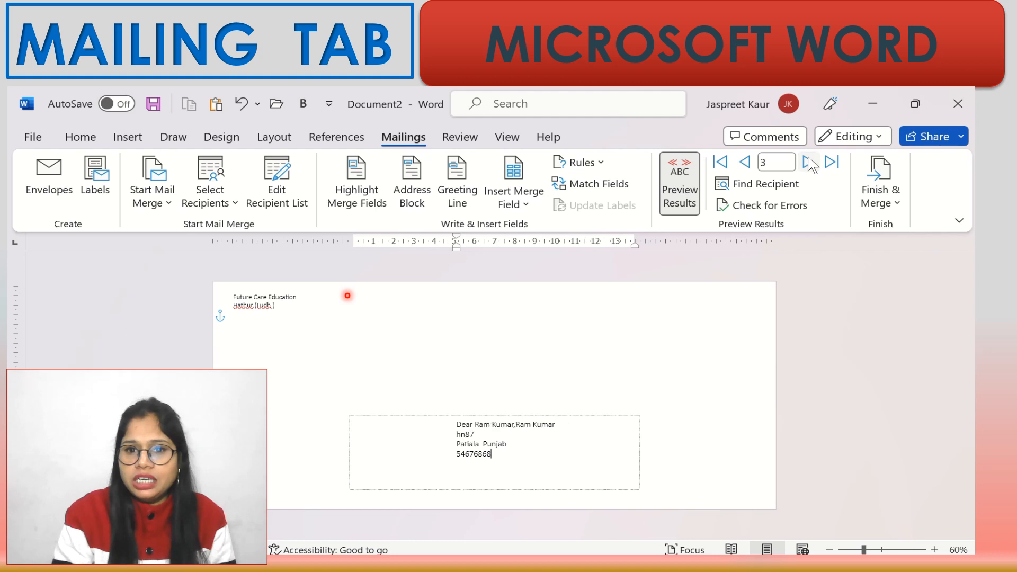
pyautogui.click(808, 162)
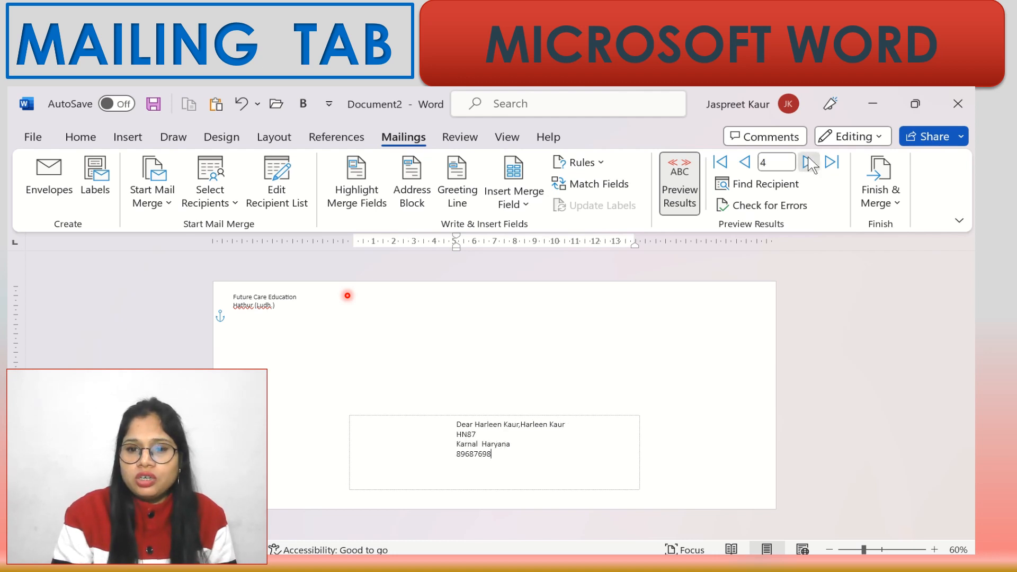
pyautogui.click(762, 193)
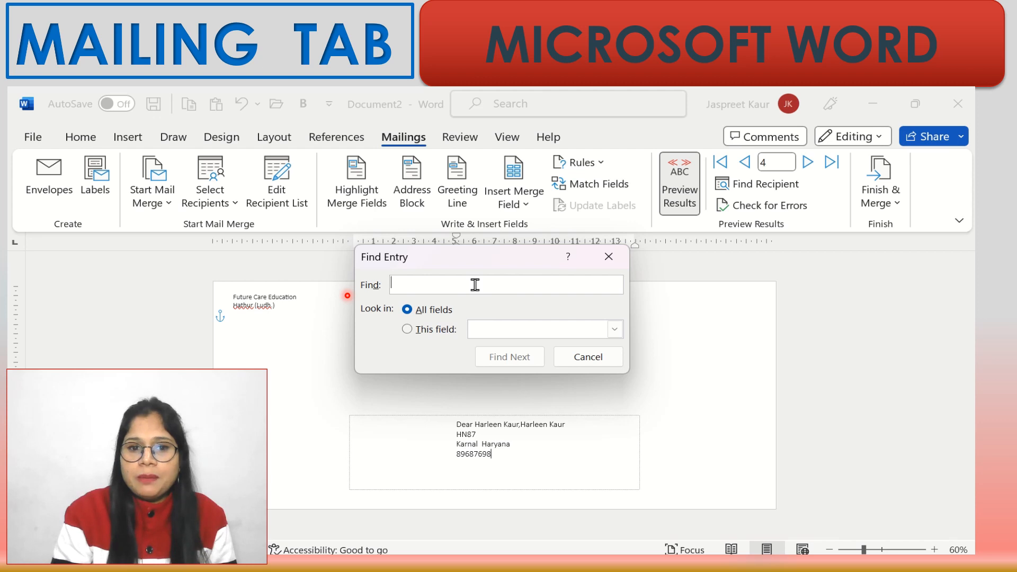
# - Search for 'R' to jump to record 3 (Patiala, Punjab), then dismiss Check for Errors
pyautogui.write('Ram')
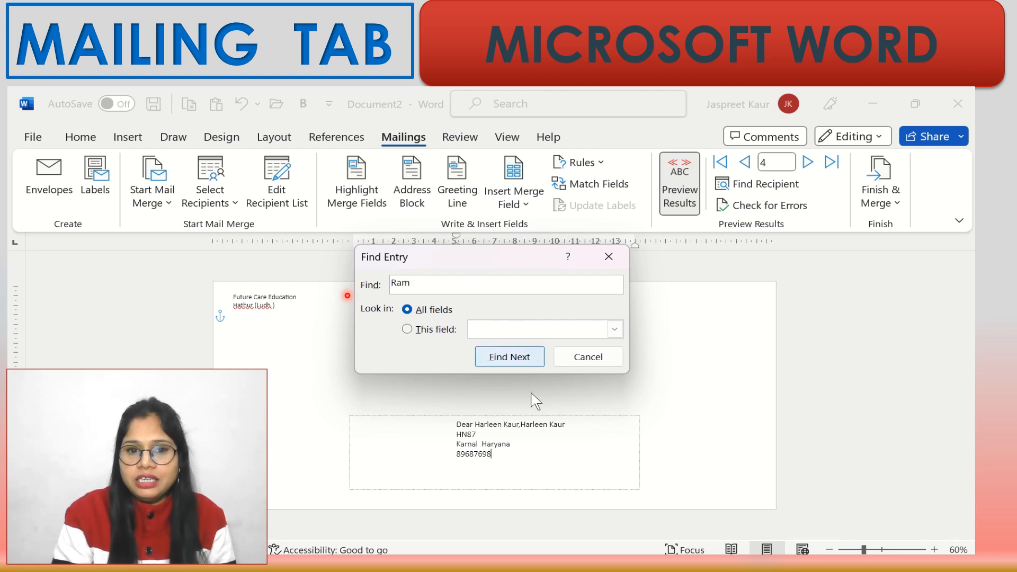
pyautogui.click(508, 358)
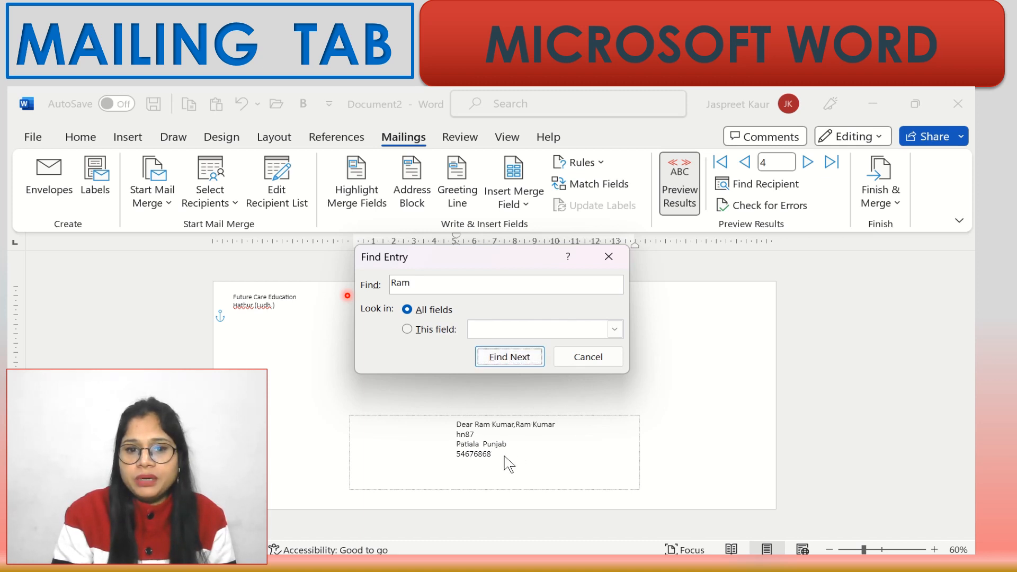
pyautogui.click(608, 259)
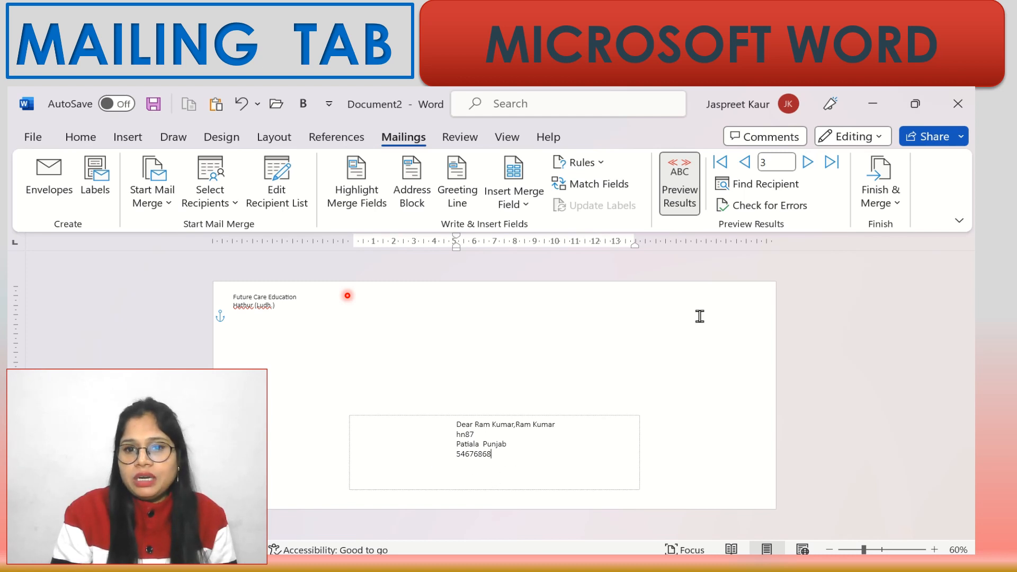
pyautogui.click(772, 208)
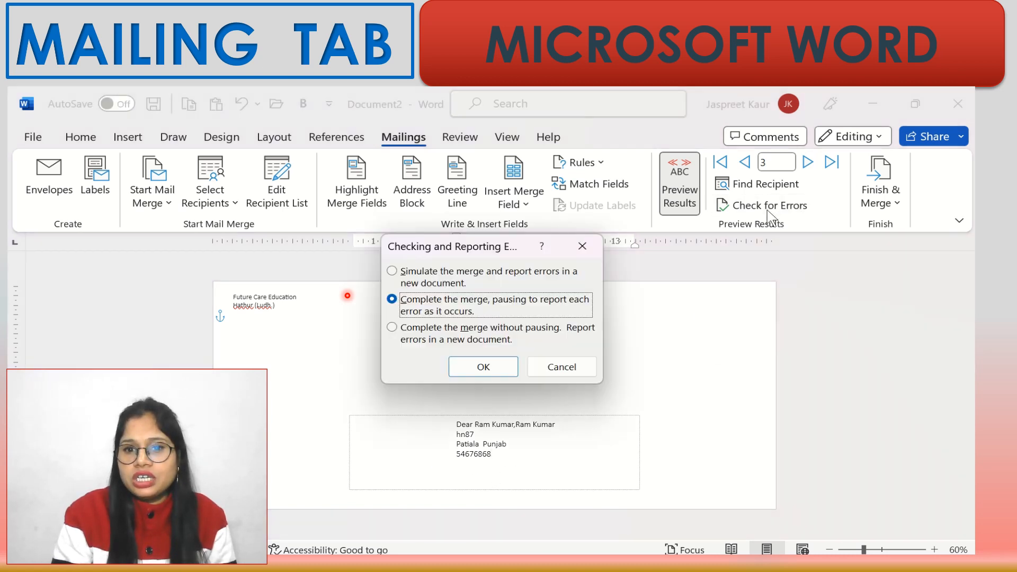
pyautogui.click(582, 245)
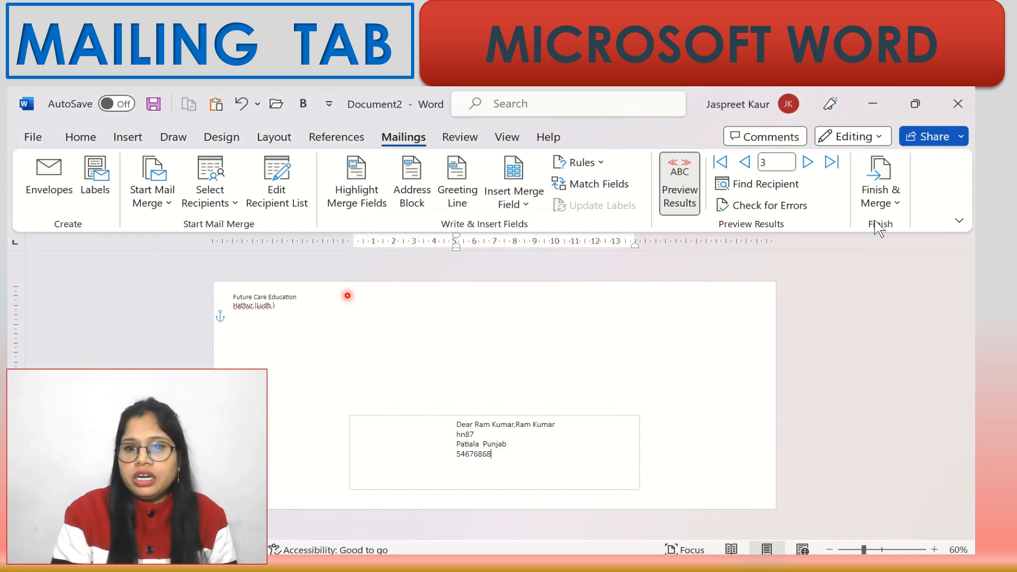
# - Merge all records via Edit Individual Documents into a new Envelopes2 document
pyautogui.click(890, 193)
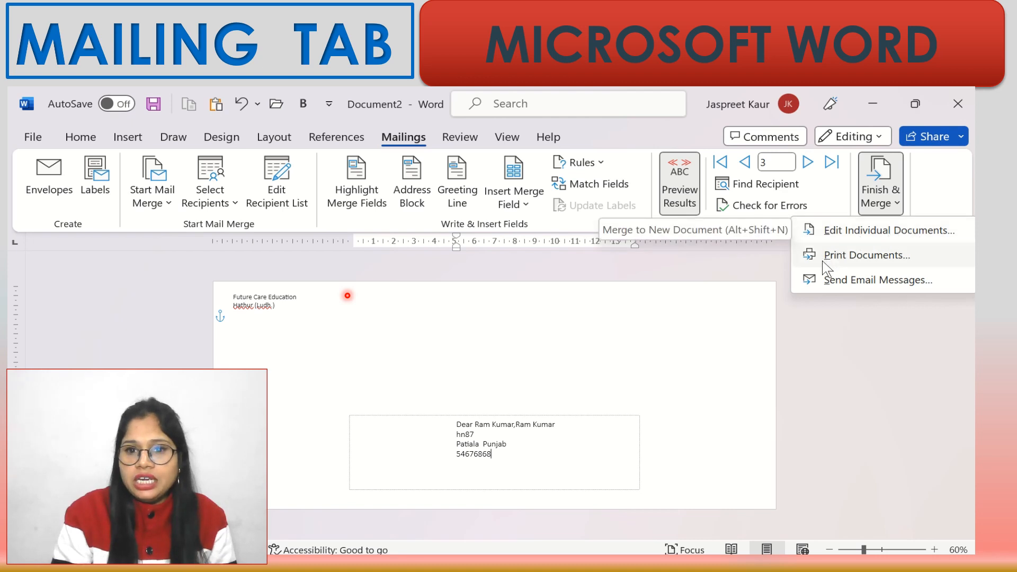
pyautogui.click(869, 231)
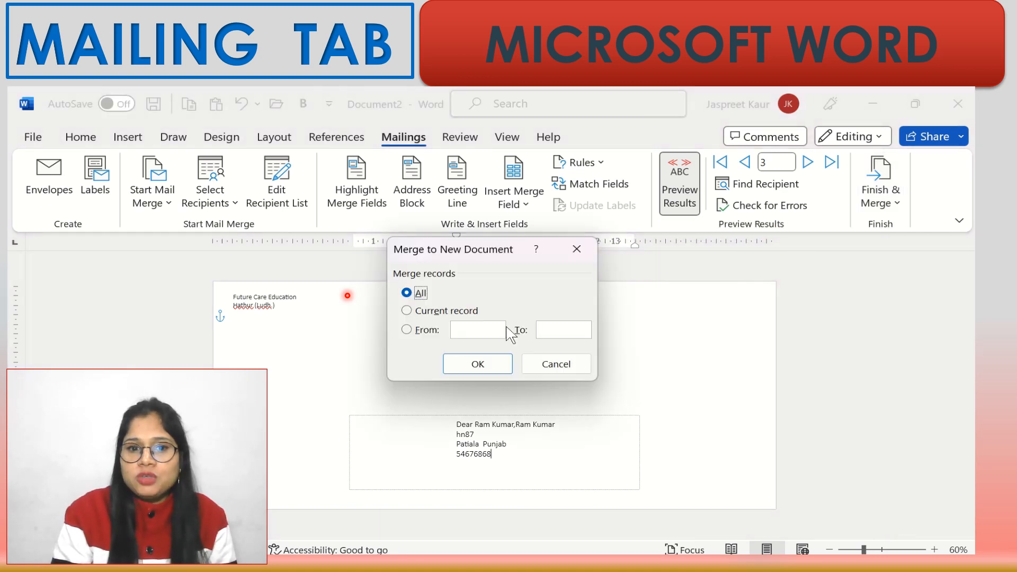
pyautogui.click(475, 366)
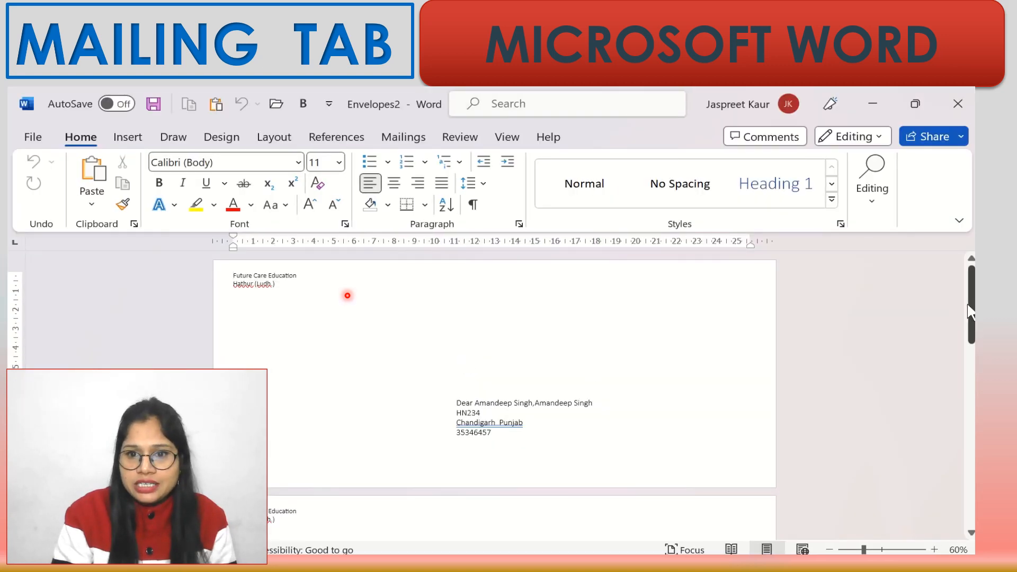
pyautogui.moveTo(971, 305)
pyautogui.mouseDown()
pyautogui.moveTo(971, 476)
pyautogui.moveTo(971, 307)
pyautogui.mouseUp()
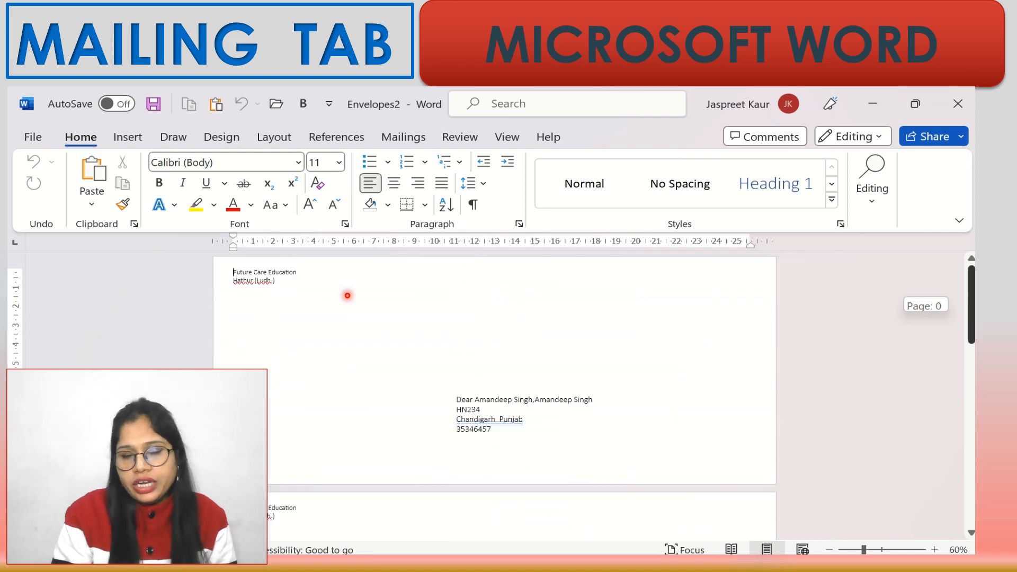
pyautogui.click(409, 133)
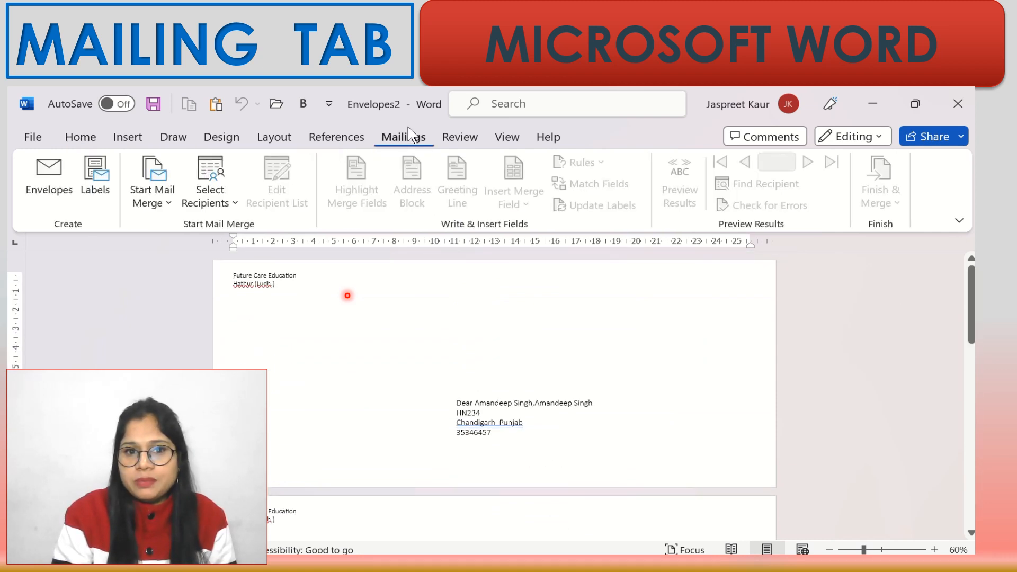